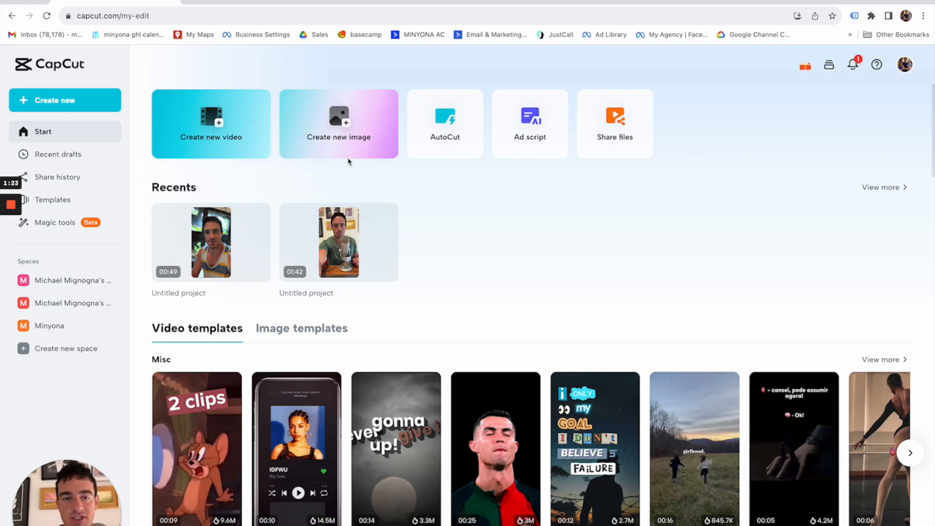
- Create a new 9:16 video project and upload IMG_3217.mov from the Downloads folder into it
left_click(230, 135)
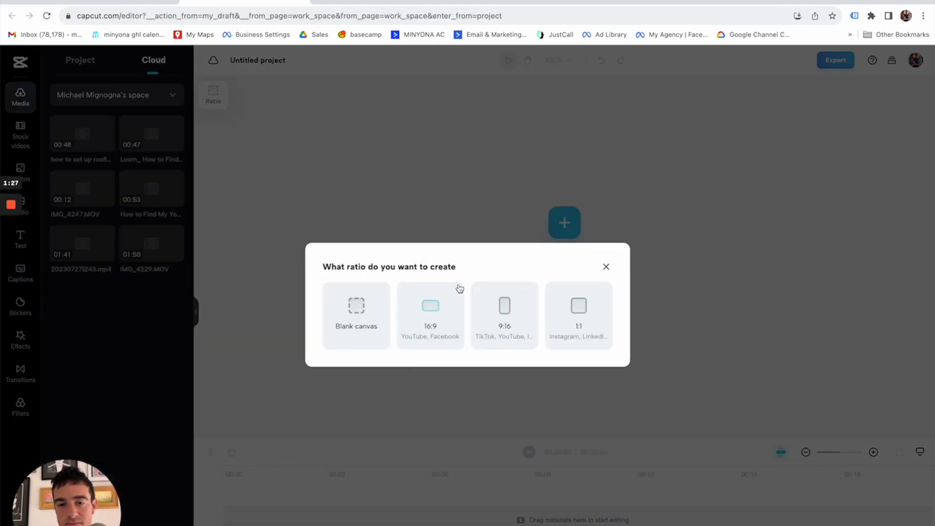
left_click(509, 312)
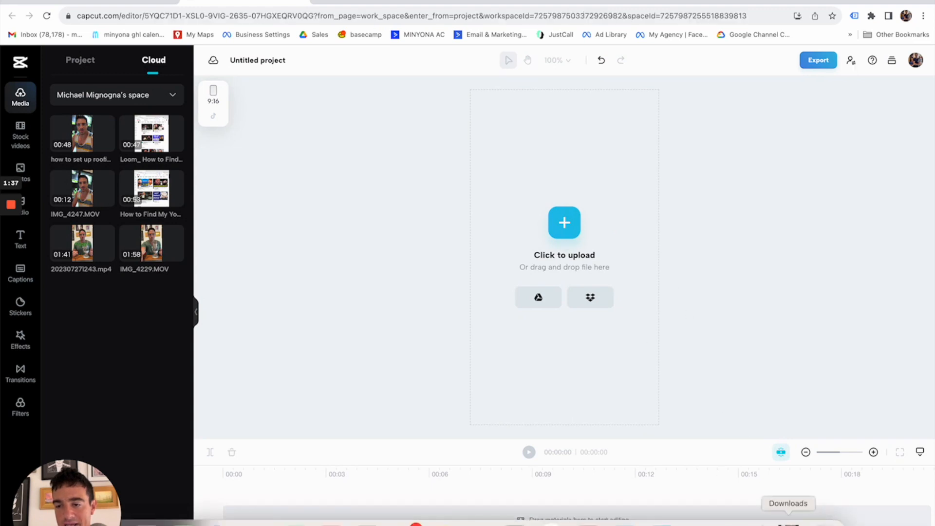
left_click(786, 520)
left_click_drag(789, 460, 571, 225)
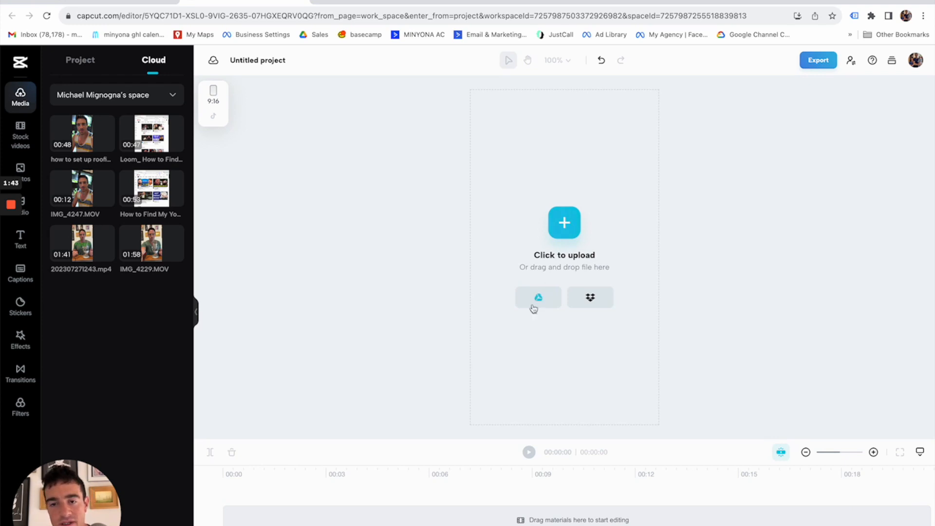
left_click(564, 223)
left_click(386, 221)
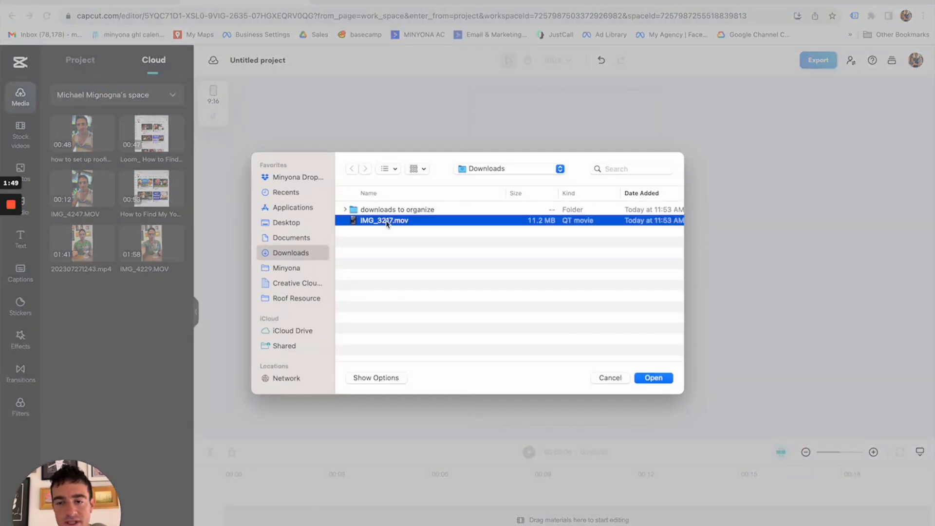
double_click(386, 221)
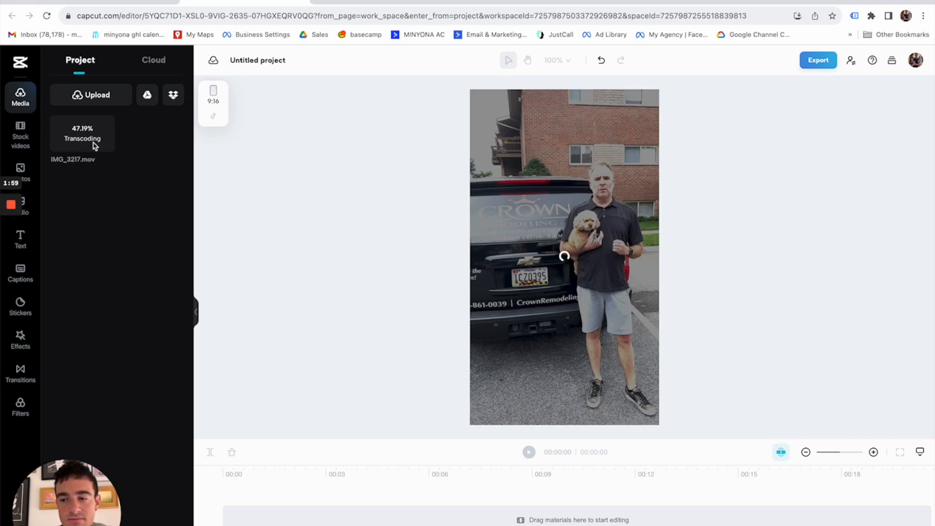
- Raise the system volume and play the uploaded clip from its beginning to its end
key("XF86AudioRaiseVolume")
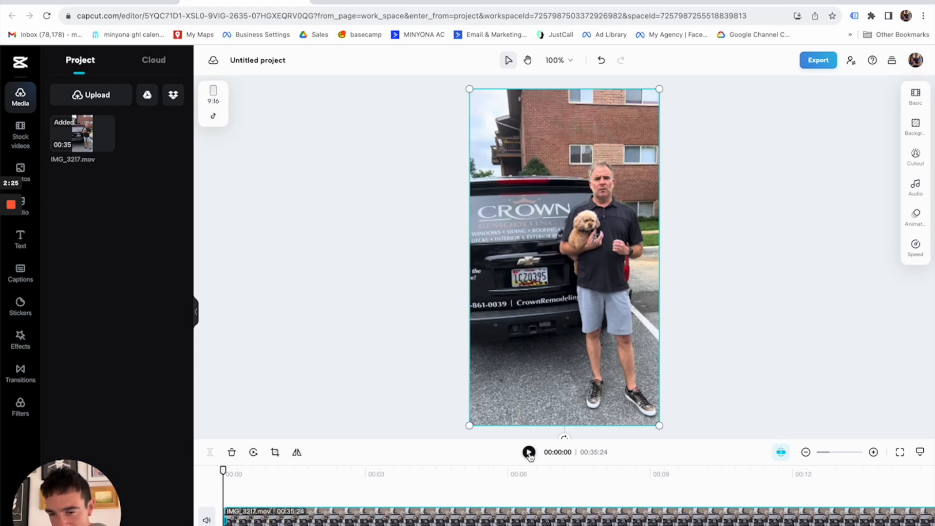
scroll(622, 506, "right", 10)
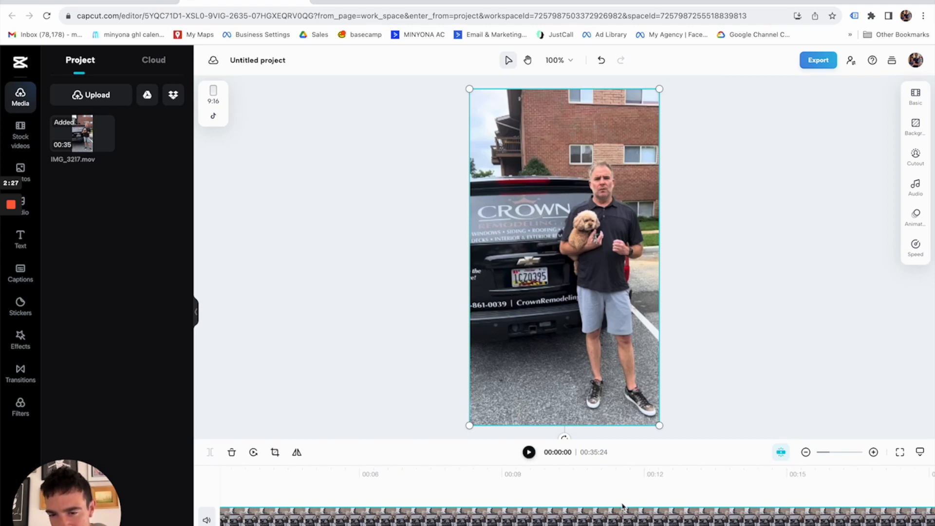
scroll(622, 506, "left", 10)
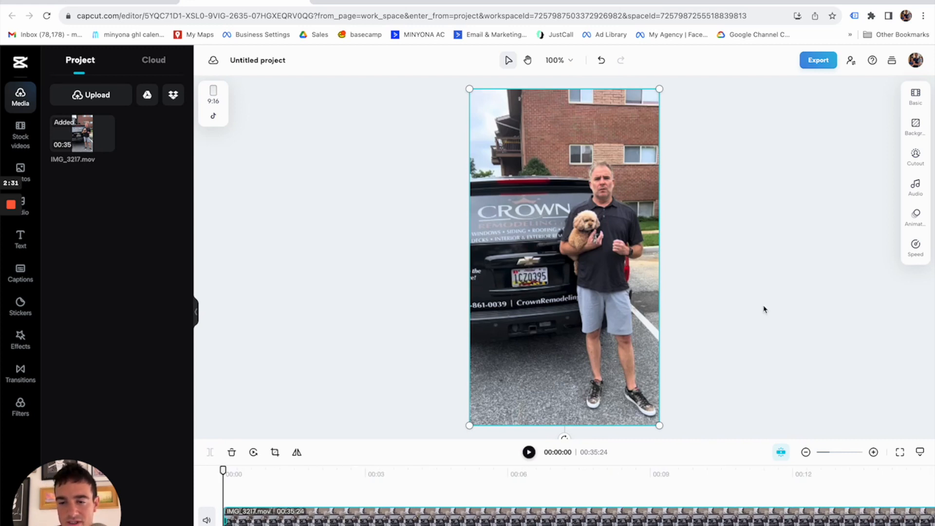
key("XF86AudioRaiseVolume")
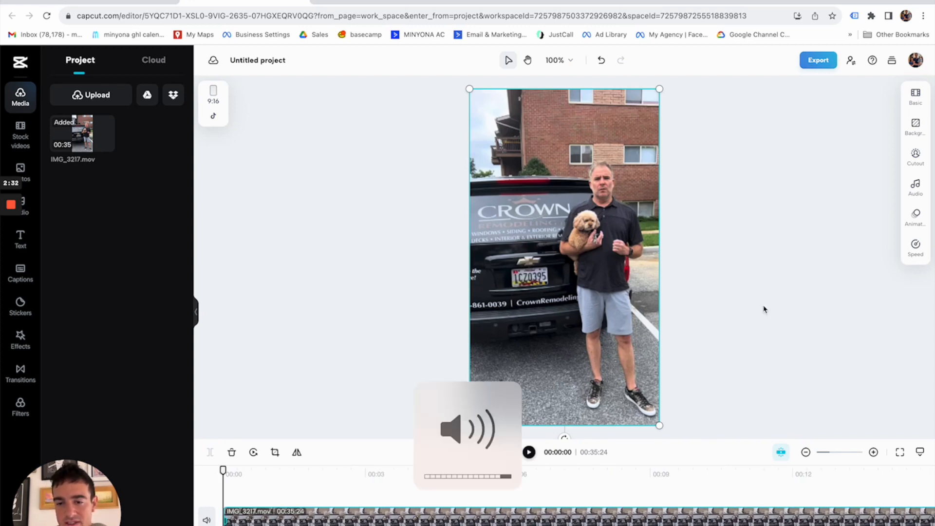
left_click(528, 452)
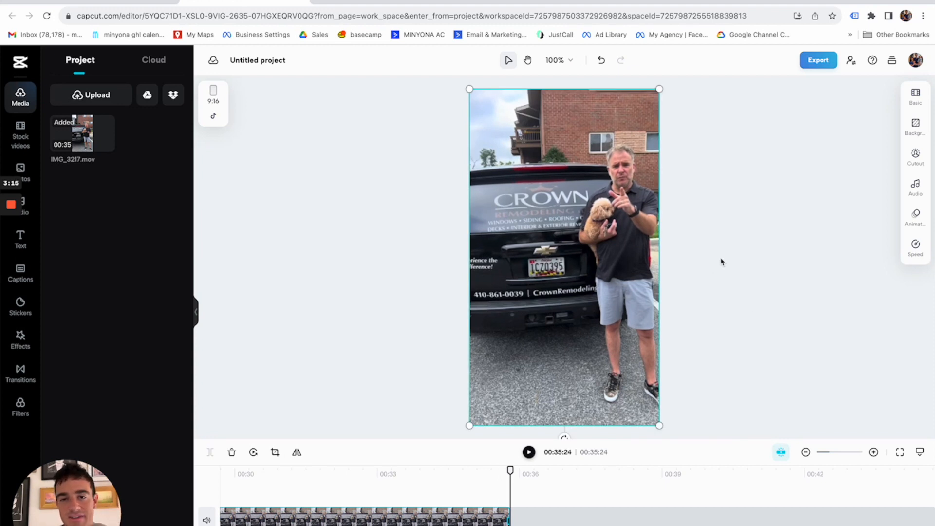
- Split the clip at 00:06:29 and dismiss the transition tip
scroll(364, 501, "left", 10)
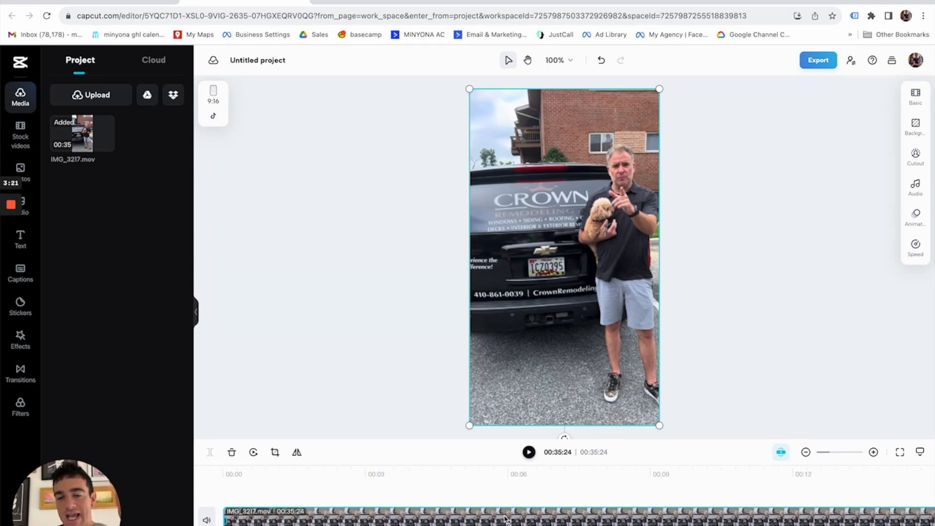
left_click(530, 490)
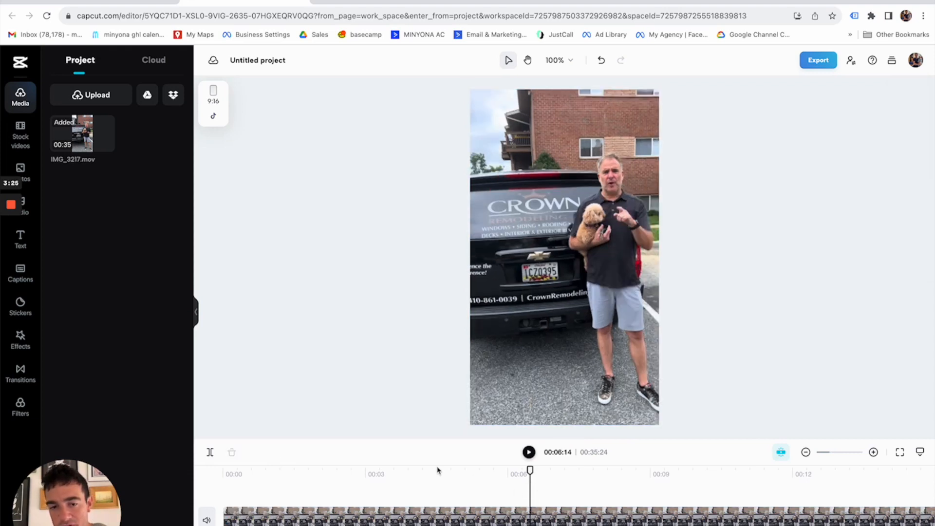
left_click(529, 453)
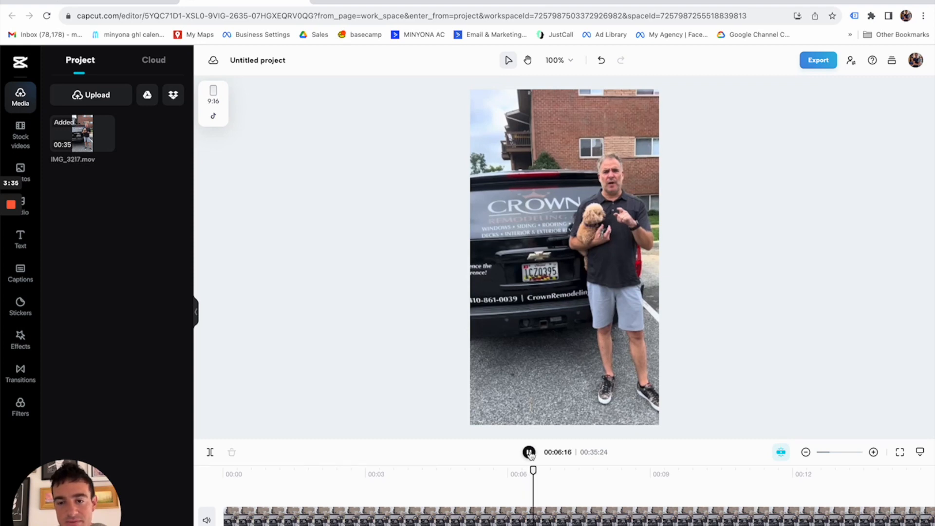
left_click(564, 494)
left_click(561, 495)
left_click(556, 494)
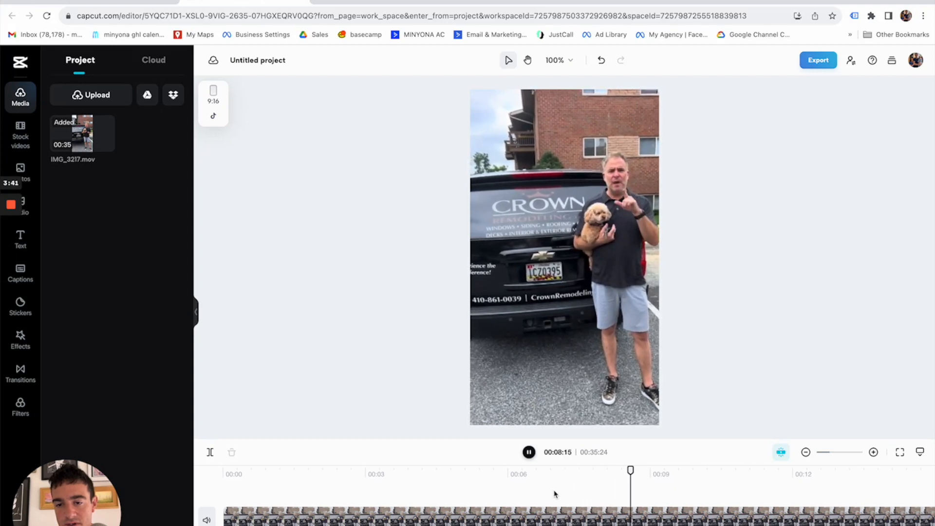
left_click(554, 489)
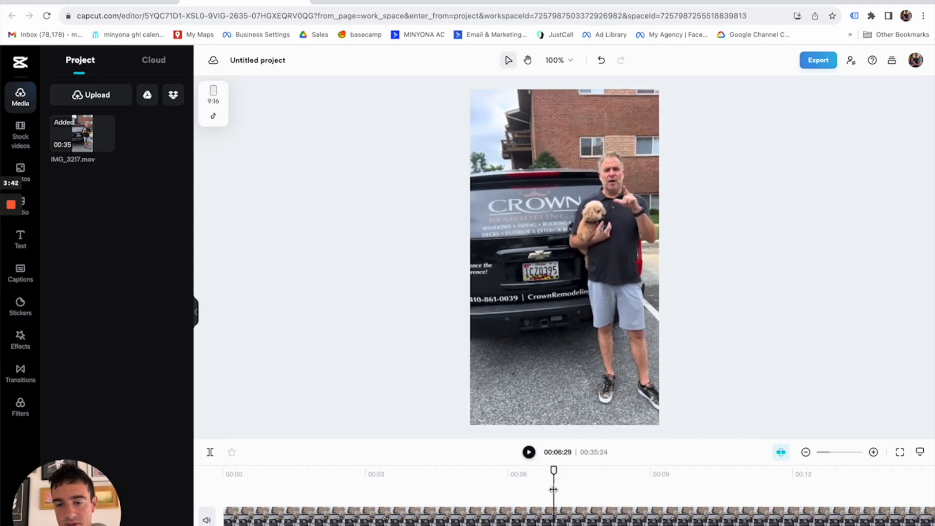
left_click(555, 520)
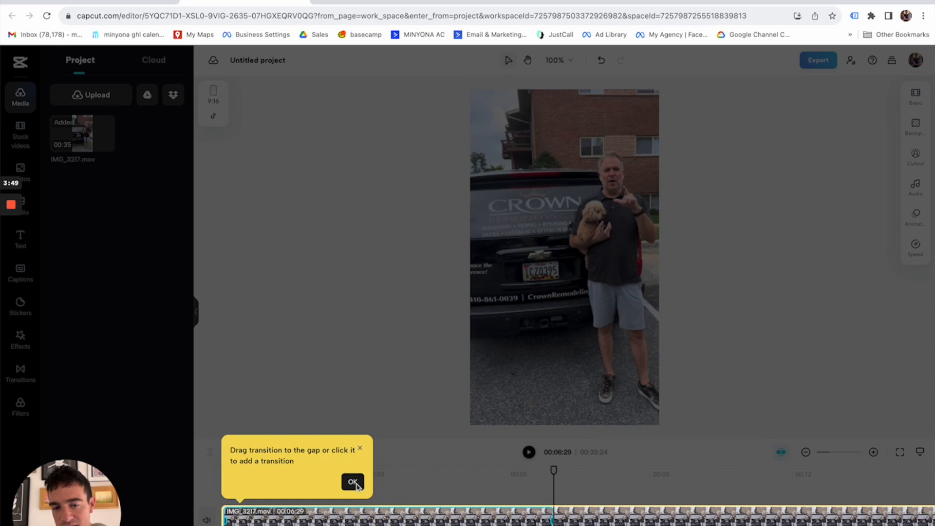
left_click(354, 482)
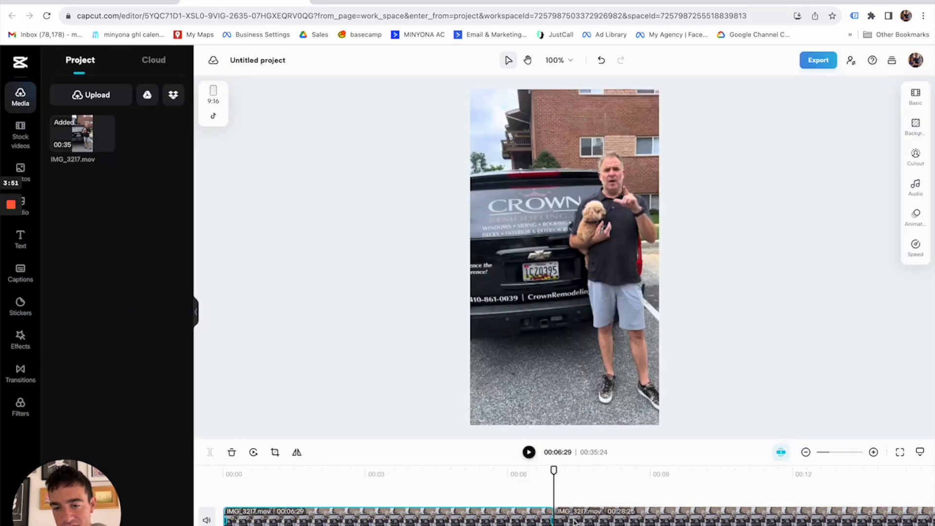
- Split the second segment at 00:35:12 and delete the short leftover piece at the end
left_click(529, 452)
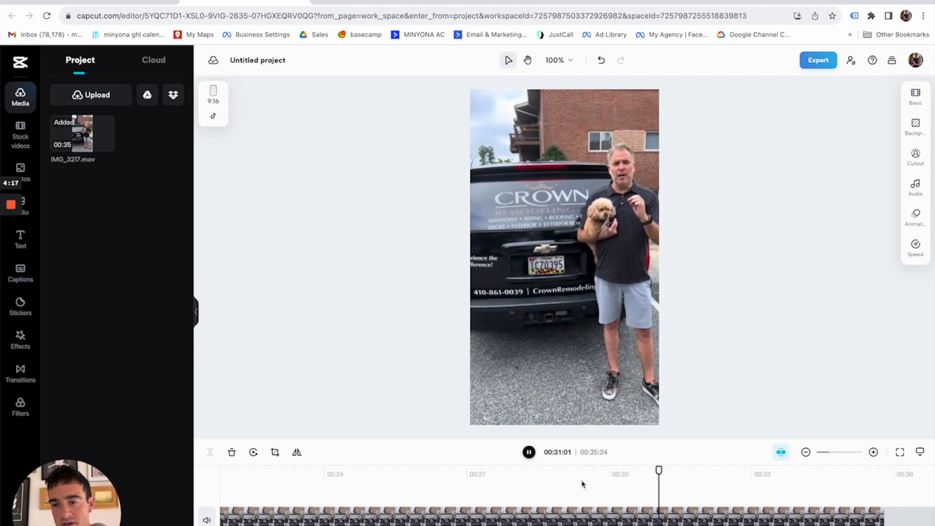
left_click(529, 453)
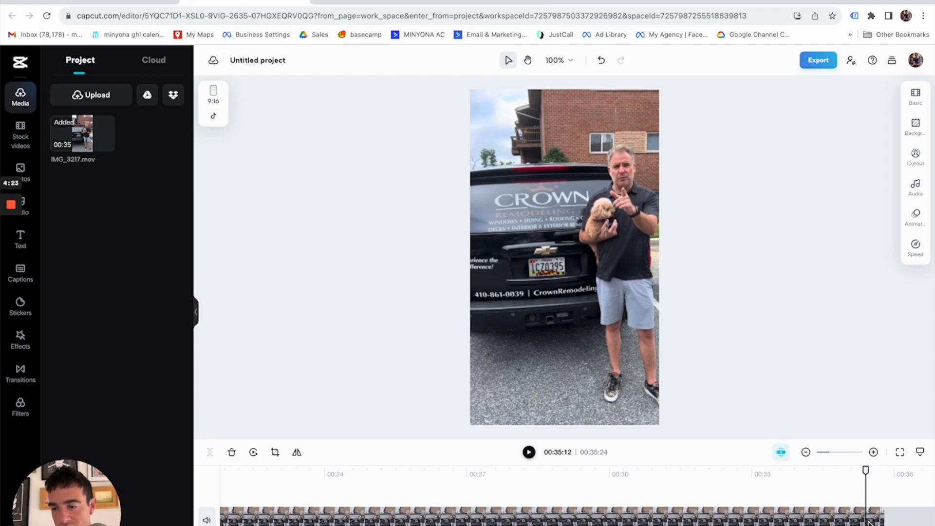
left_click(875, 519)
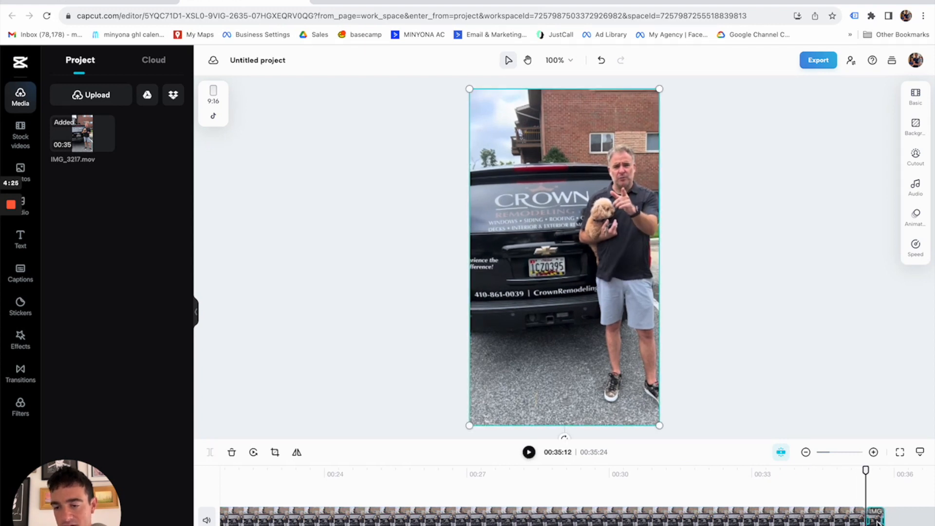
key("Delete")
- Play the opening to find where the speech starts, split the first segment at 00:00:27 and delete the part before it
scroll(872, 519, "left", 15)
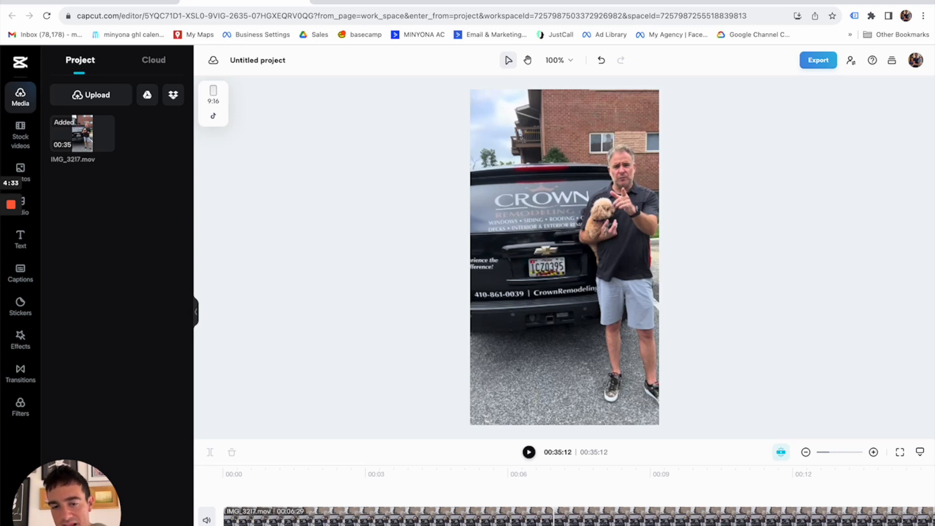
left_click(230, 479)
key("space")
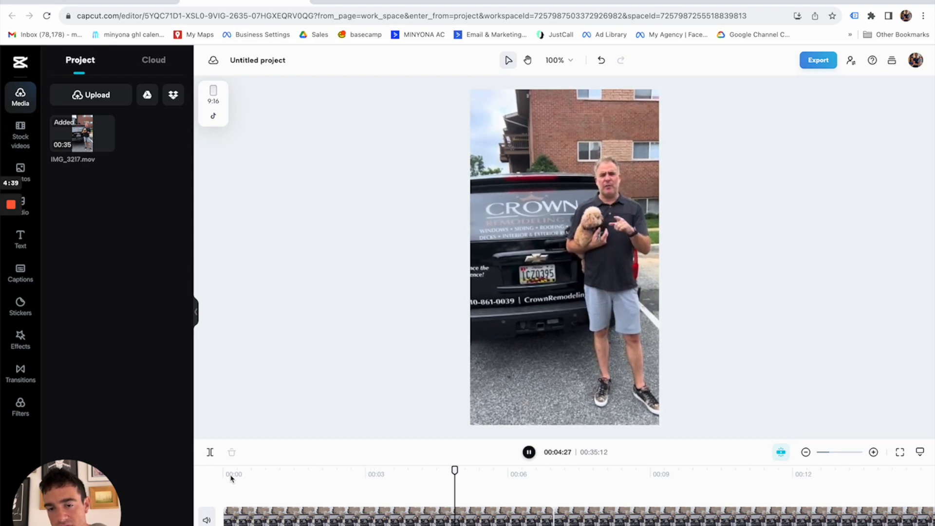
key("space")
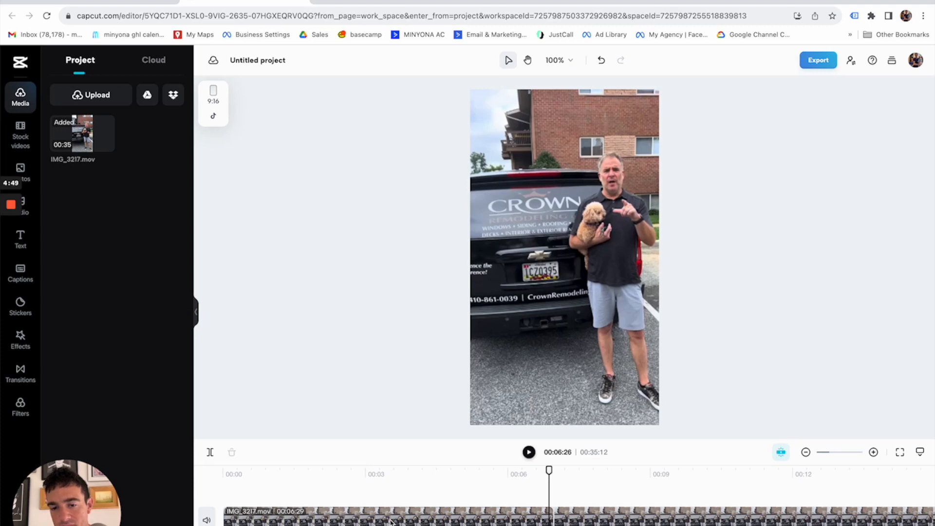
left_click(277, 472)
key("space")
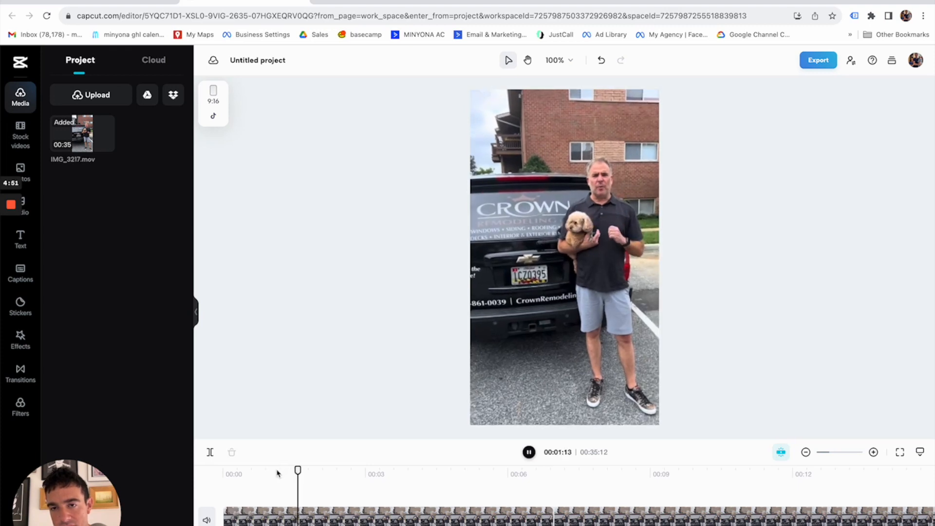
left_click(249, 474)
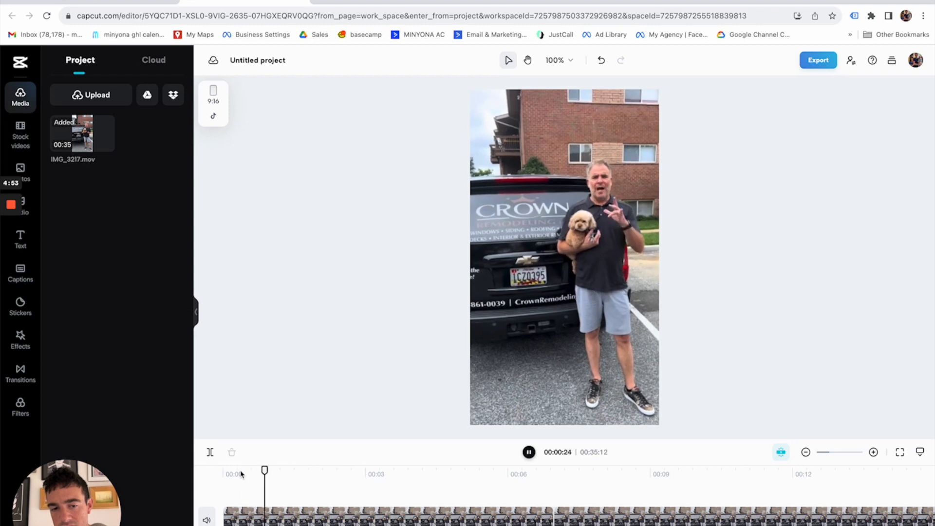
left_click(250, 473)
left_click(267, 473)
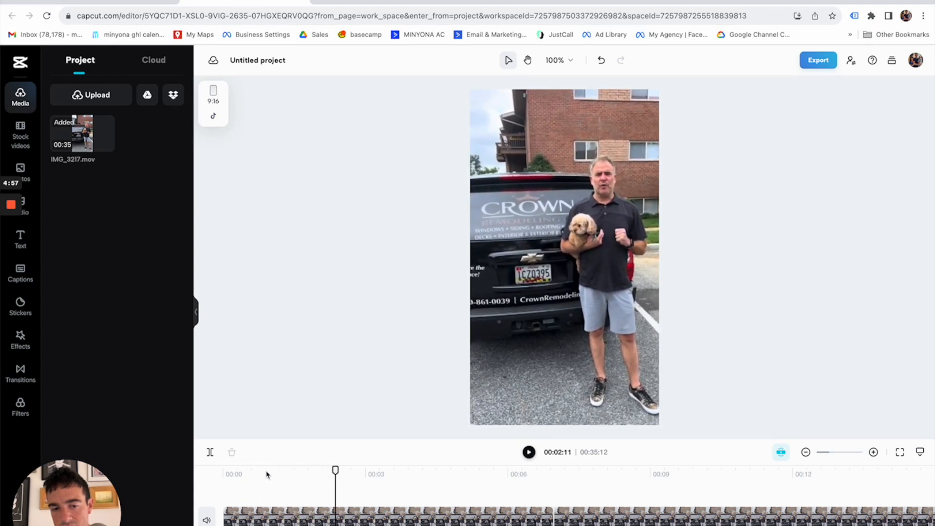
left_click(266, 471)
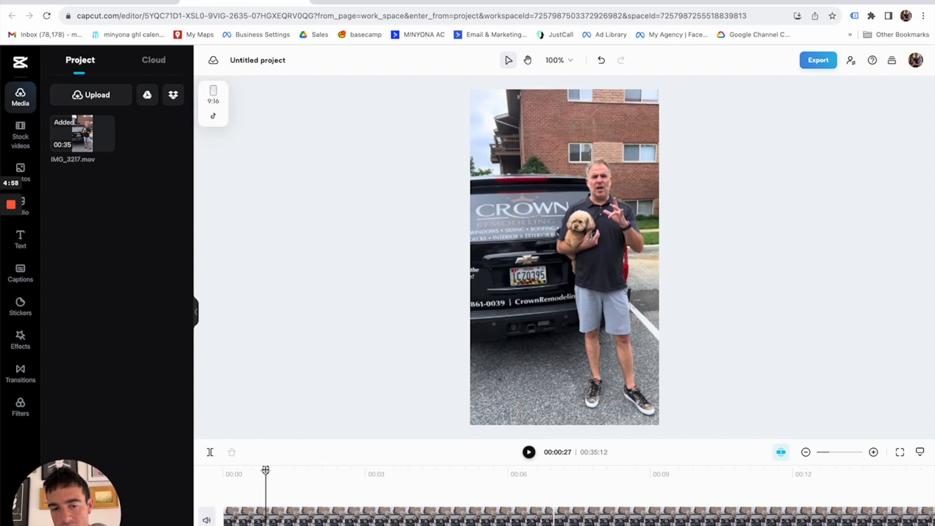
left_click(267, 519)
key("Delete")
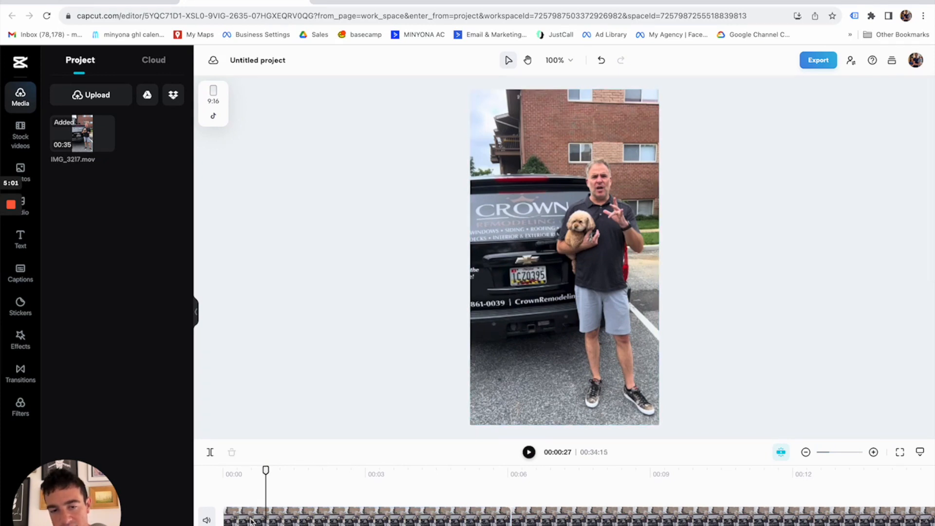
- Play back the trimmed video up to the cut between the two segments and again near its end
left_click(300, 521)
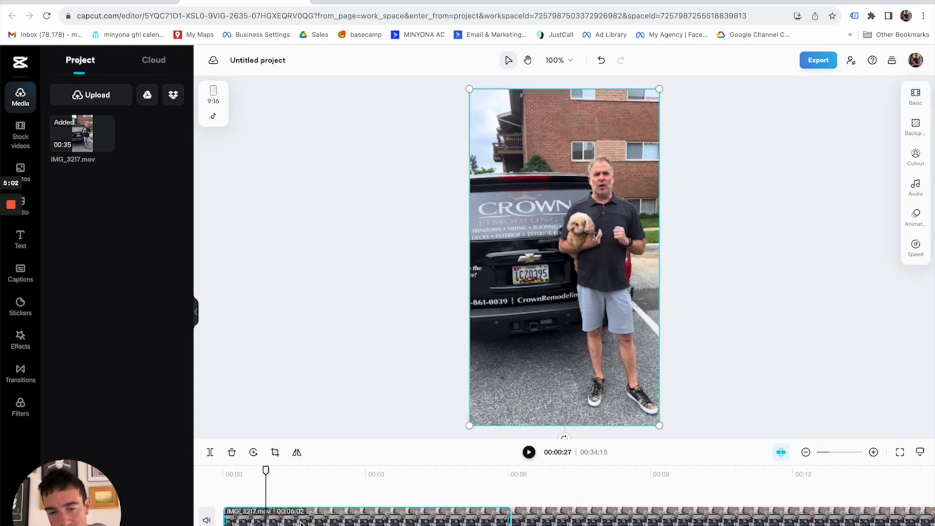
left_click(333, 476)
key("space")
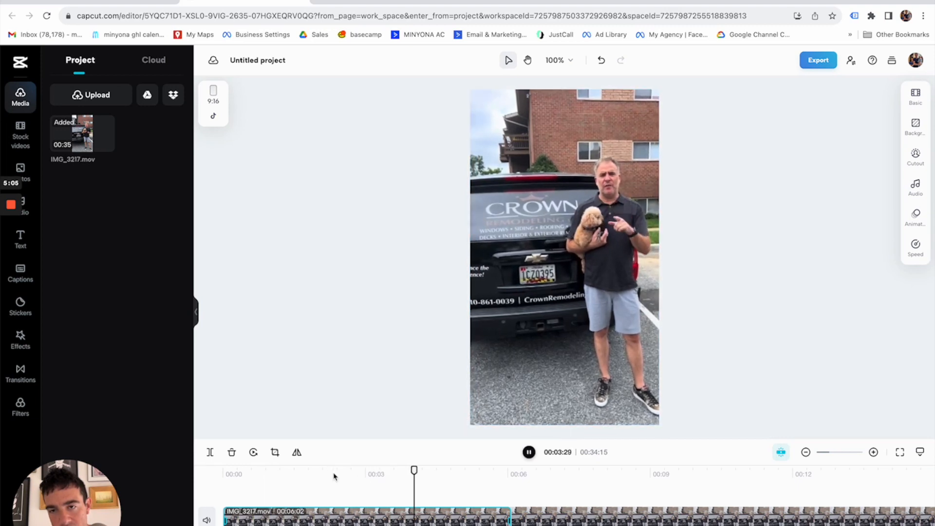
key("space")
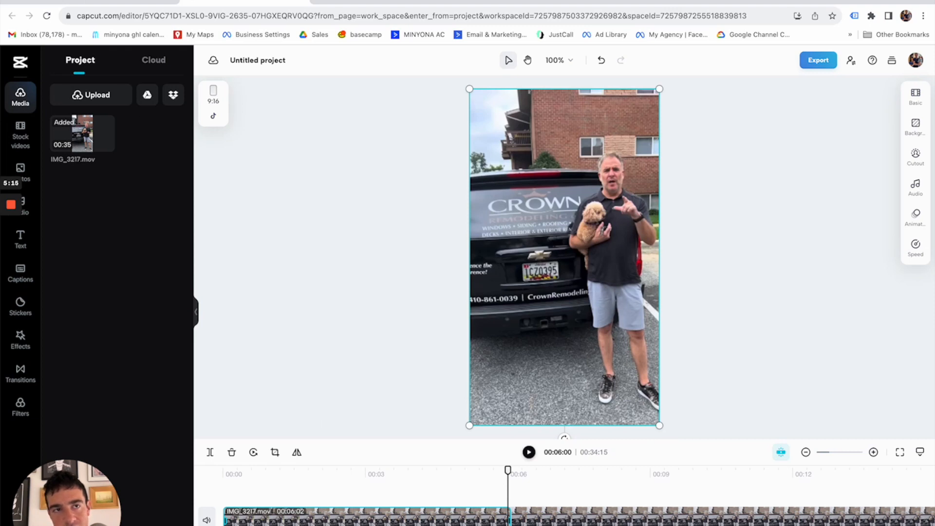
left_click(91, 0)
left_click(91, 0)
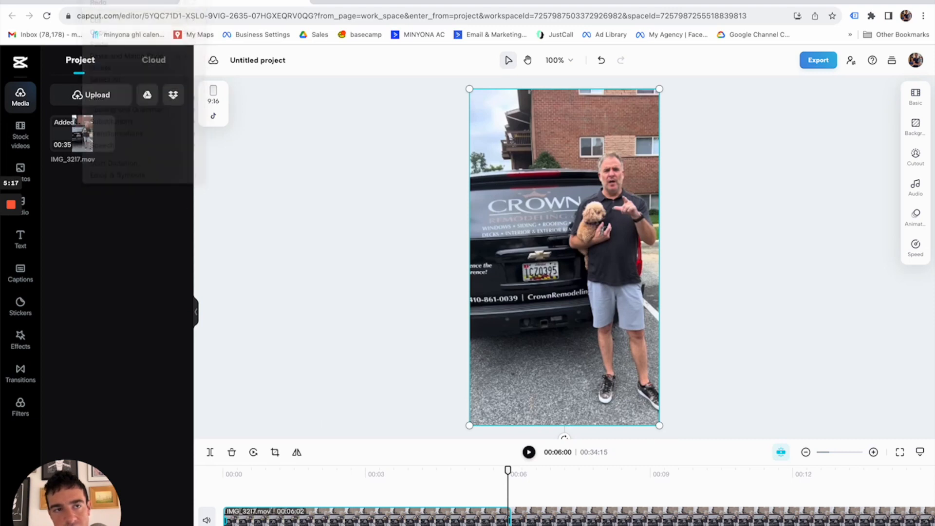
scroll(666, 505, "right", 10)
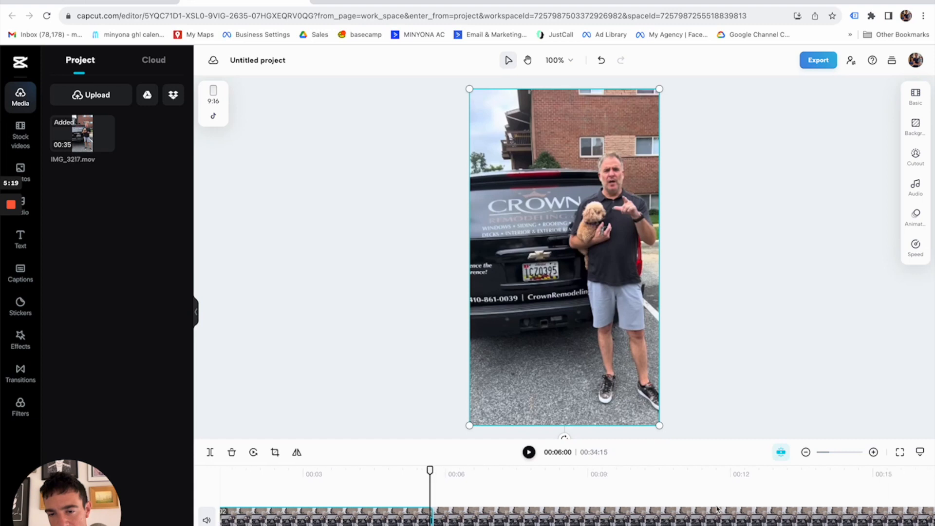
scroll(550, 522, "left", 2)
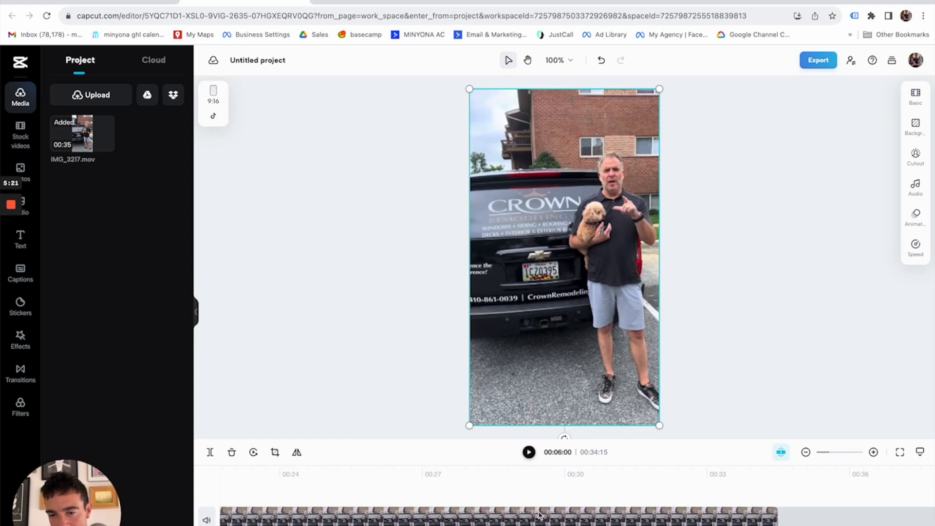
left_click(497, 476)
key("space")
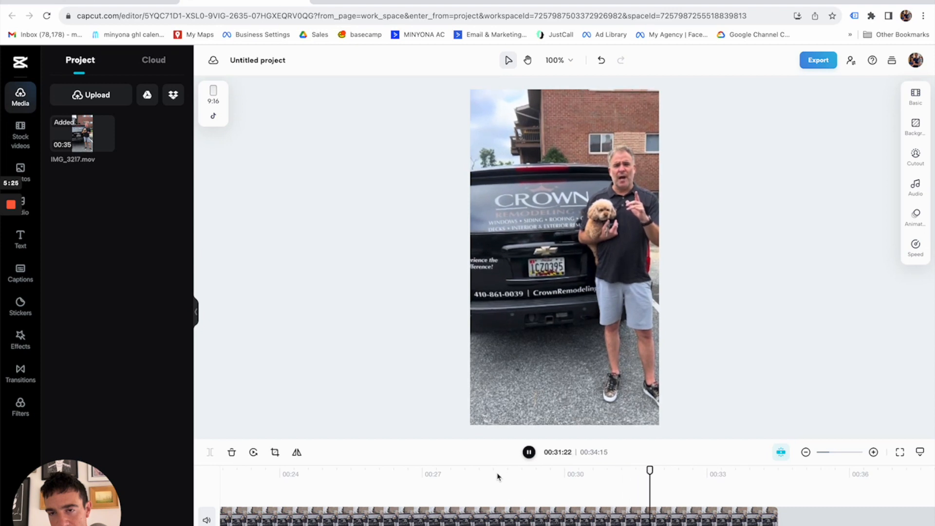
- Stop the playback and delete the first segment, 00:06:02 long, from the start of the timeline
key("space")
scroll(497, 477, "left", 20)
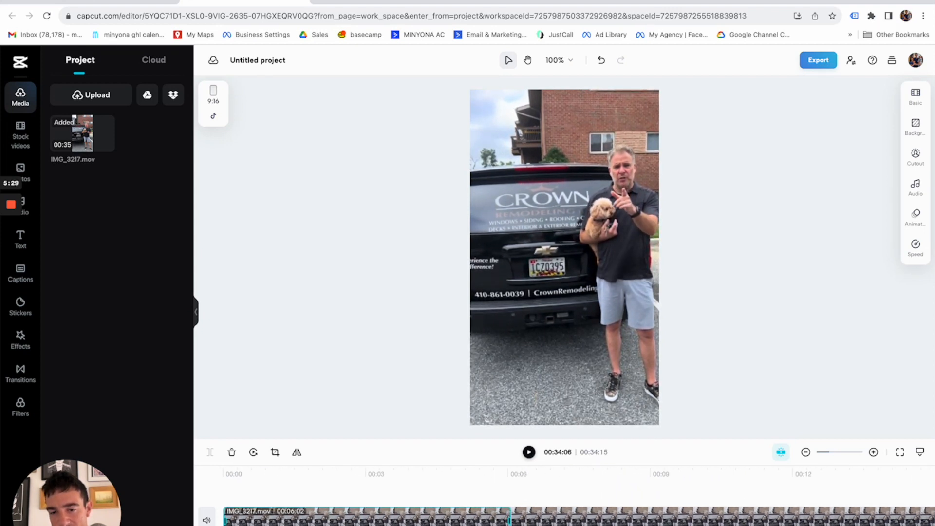
key("Delete")
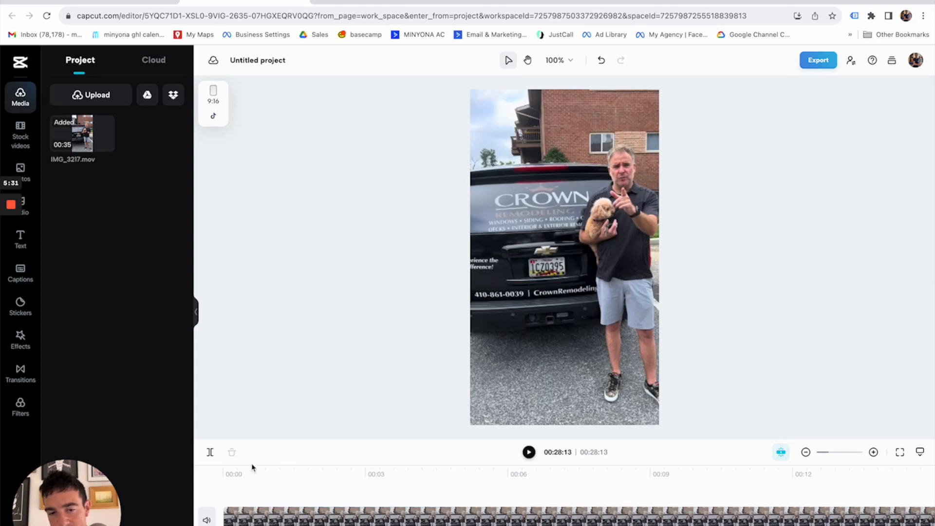
- Play back the remaining video from the beginning through to its end
left_click(229, 473)
key("space")
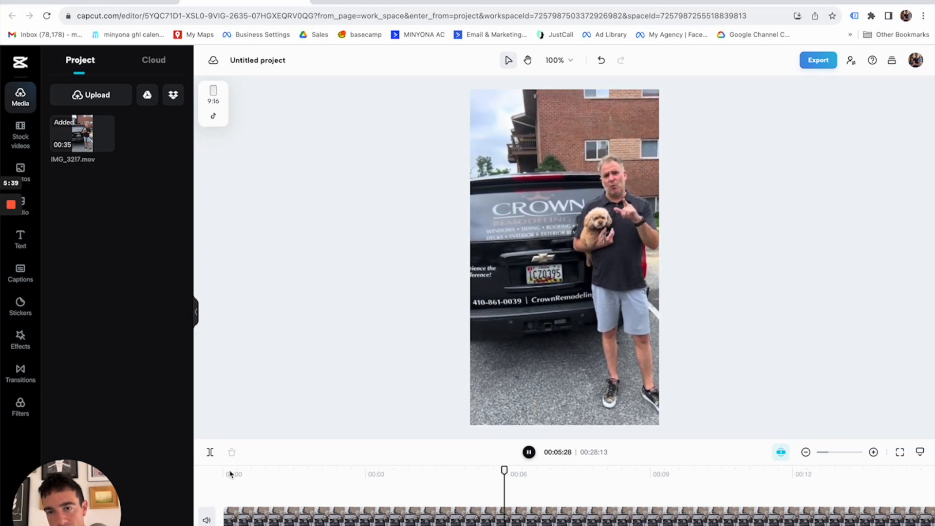
scroll(345, 473, "right", 3)
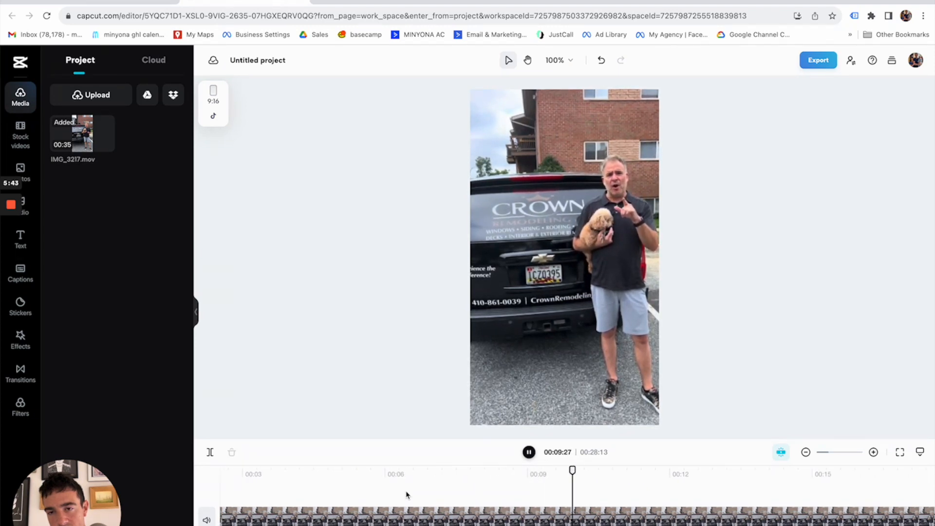
scroll(501, 488, "right", 4)
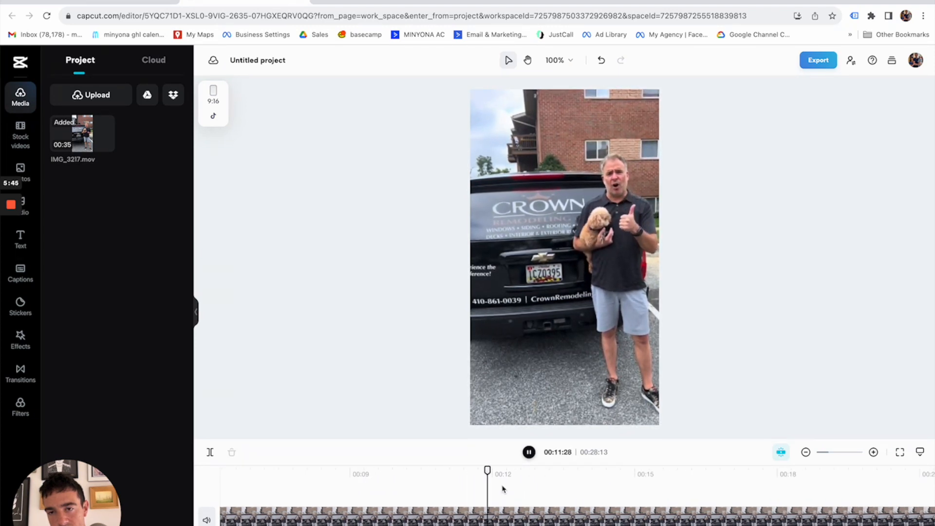
scroll(502, 488, "right", 4)
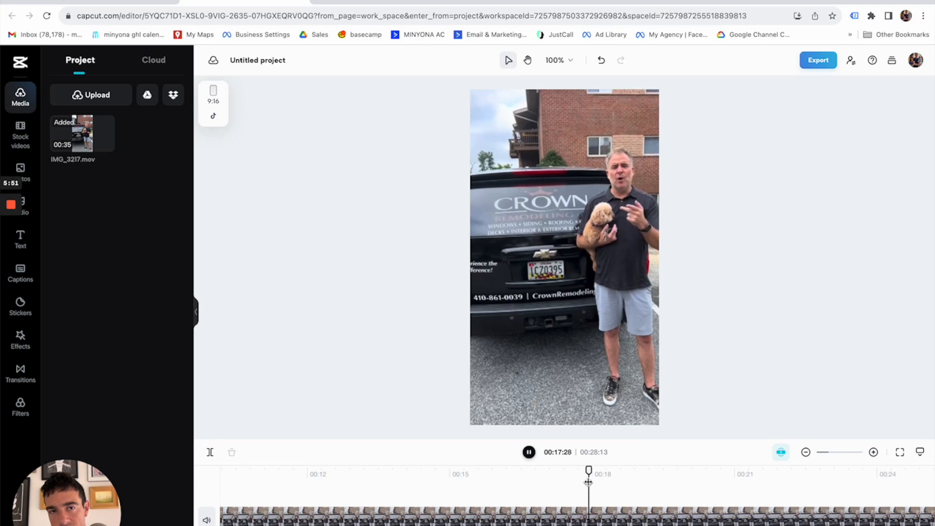
scroll(589, 484, "right", 3)
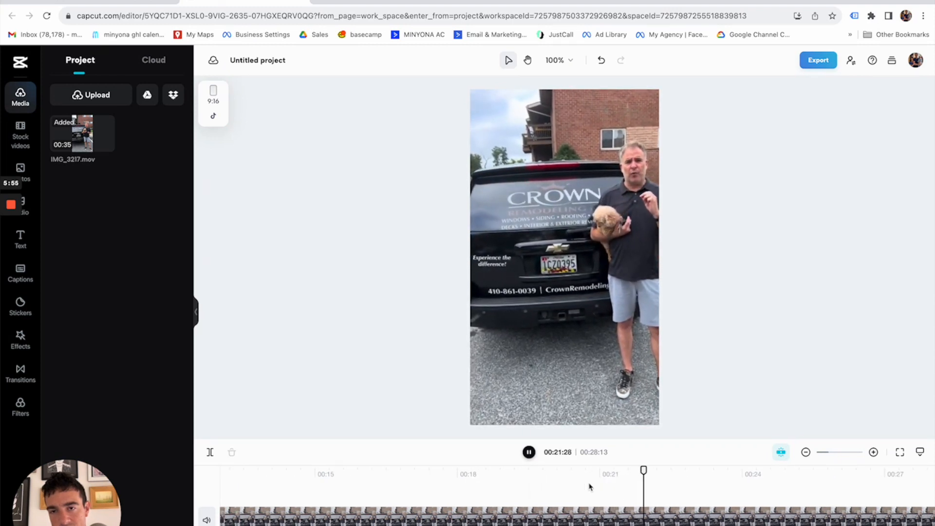
scroll(589, 487, "right", 3)
scroll(589, 487, "right", 1)
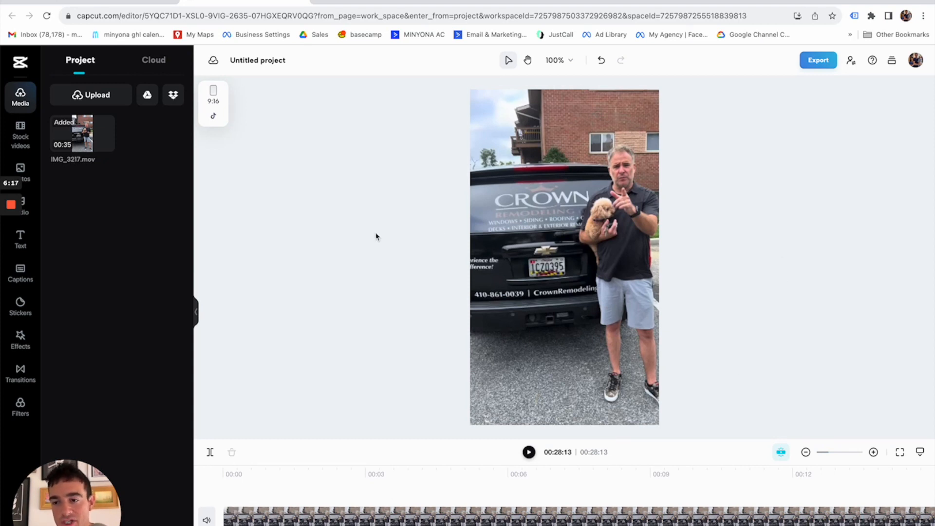
- Generate automatic captions for the clip with English (US) as the spoken language
left_click(334, 509)
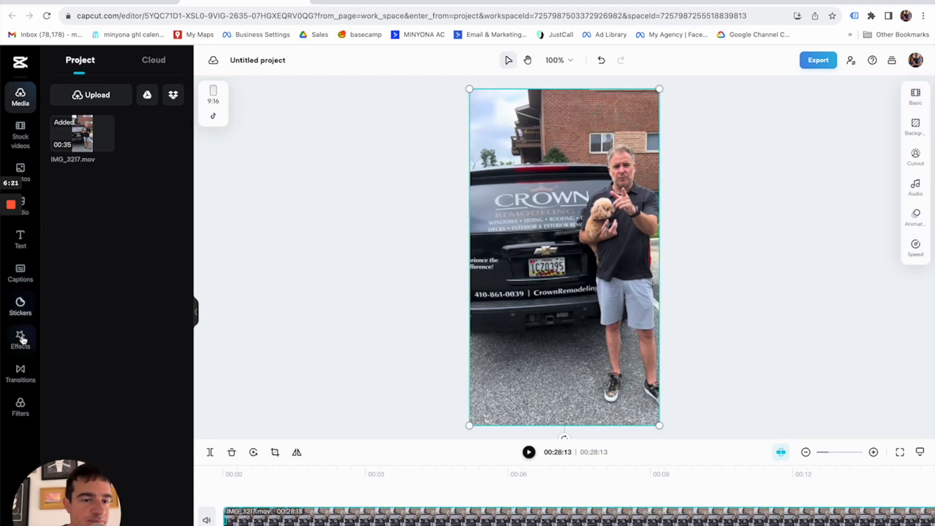
left_click(31, 280)
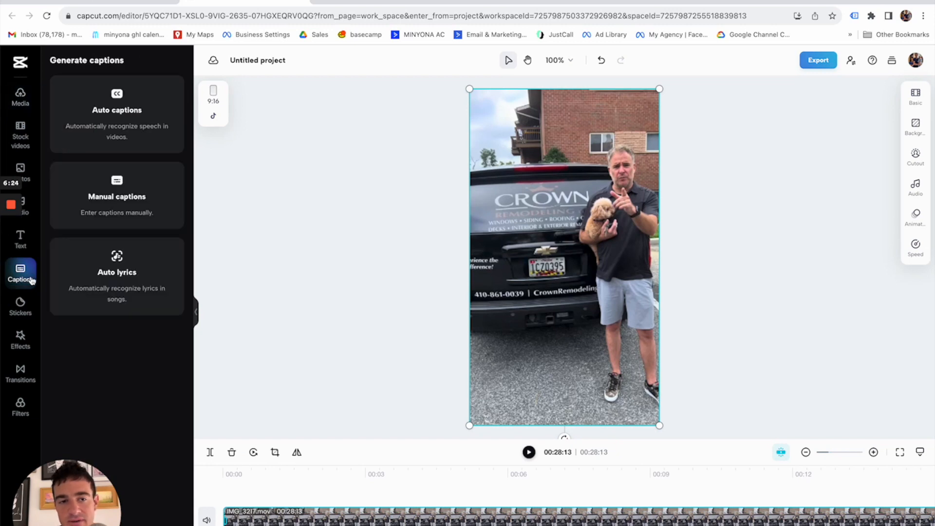
left_click(118, 121)
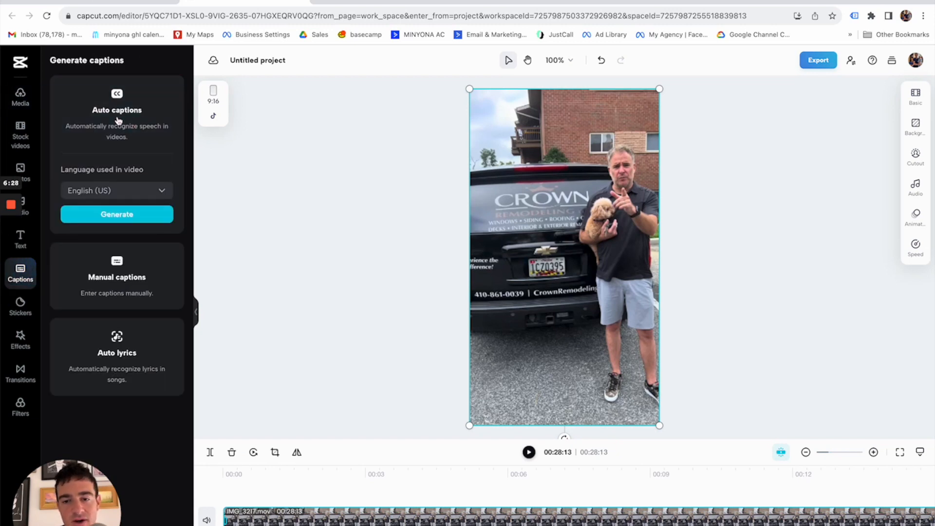
left_click(117, 220)
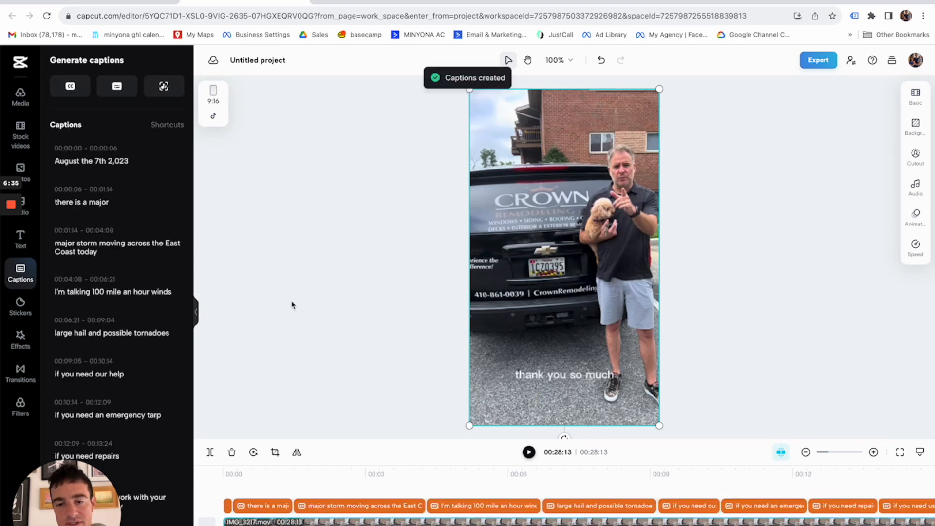
- Play the opening to check the first caption, split the clip at 00:00:06 and delete the short piece before it
left_click(229, 477)
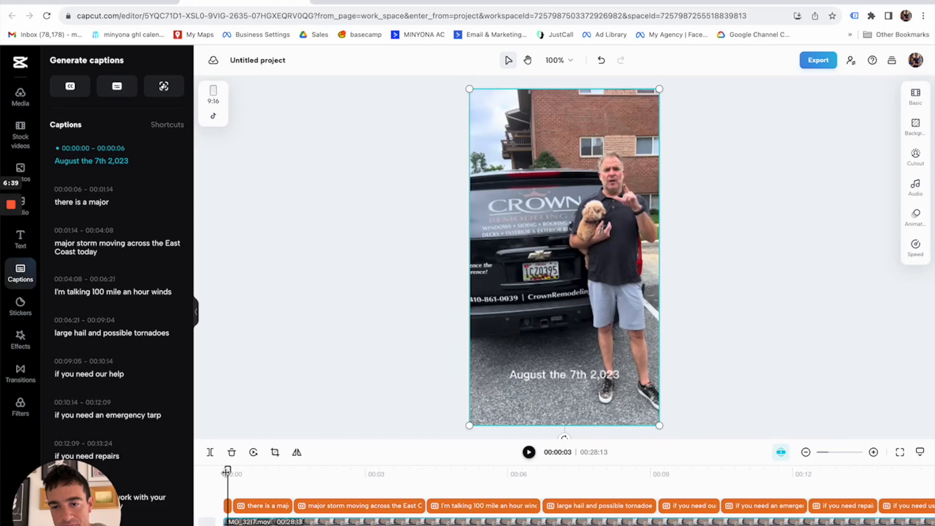
key("space")
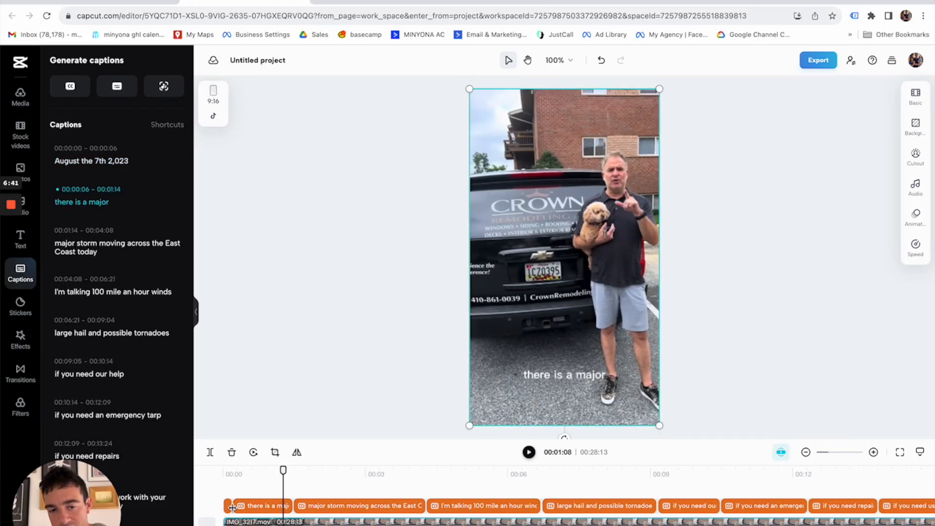
left_click(234, 474)
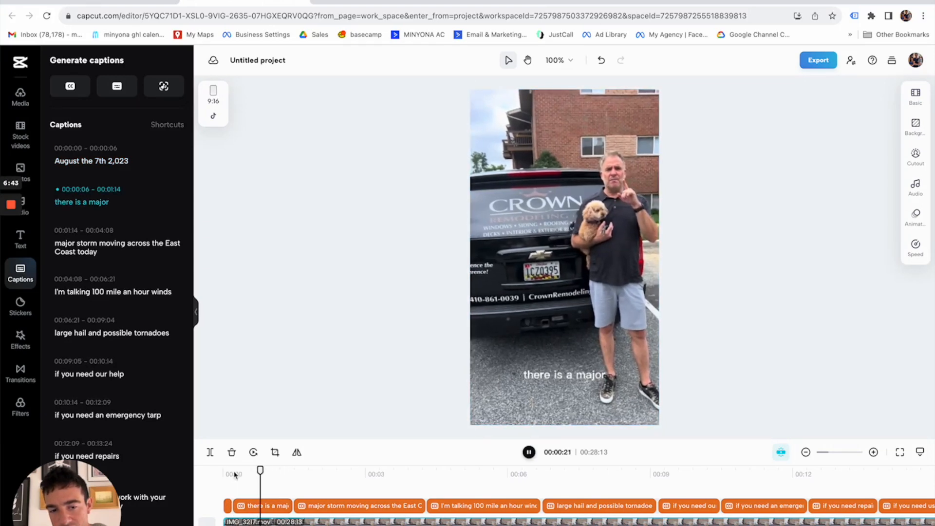
left_click(233, 470)
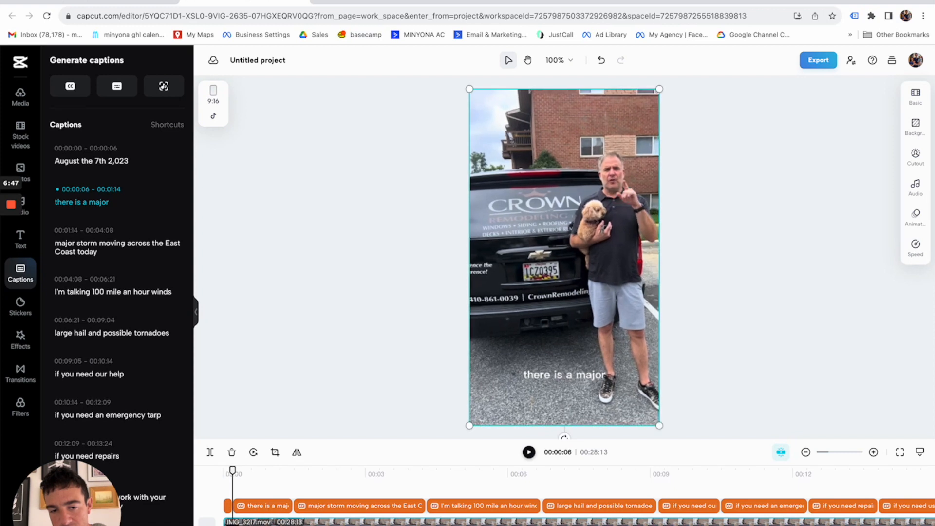
key("super+b")
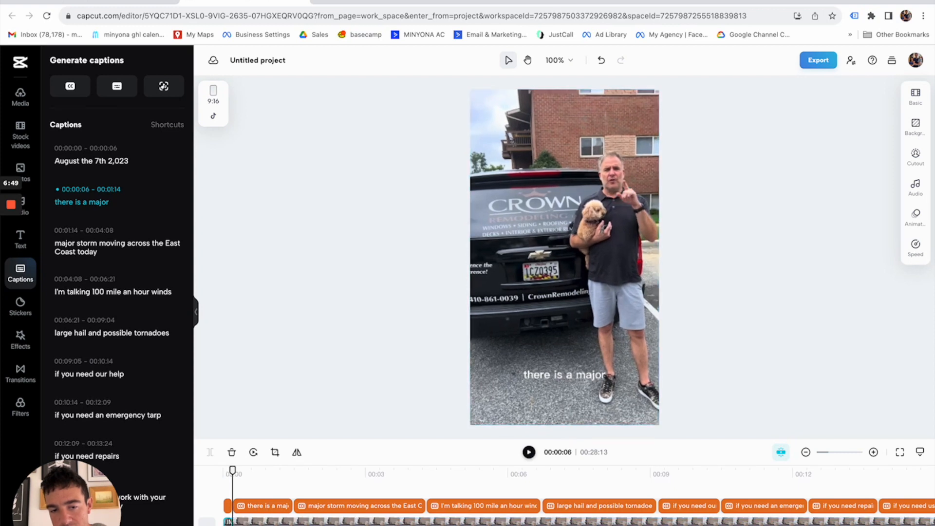
key("Delete")
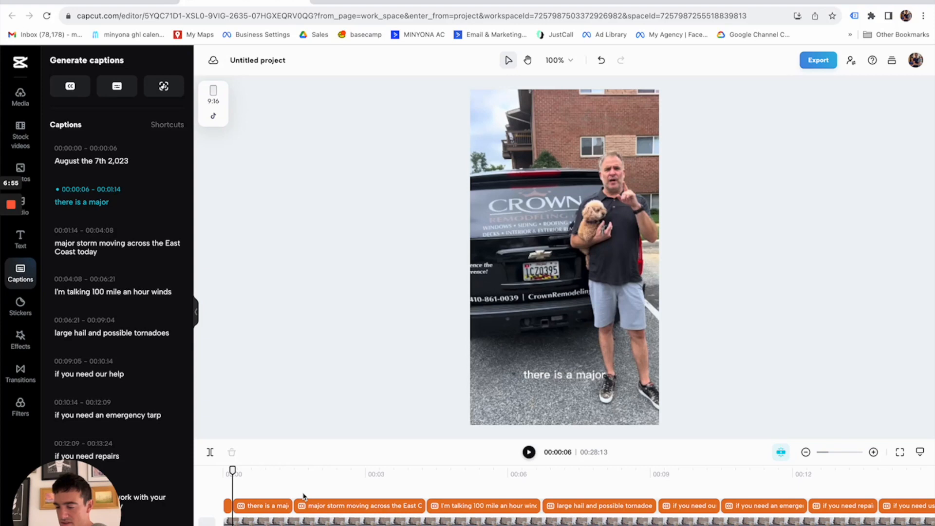
- Delete the opening caption "August the 7th 2,023" and try to select the remaining captions together on the timeline
left_click(227, 506)
key("Delete")
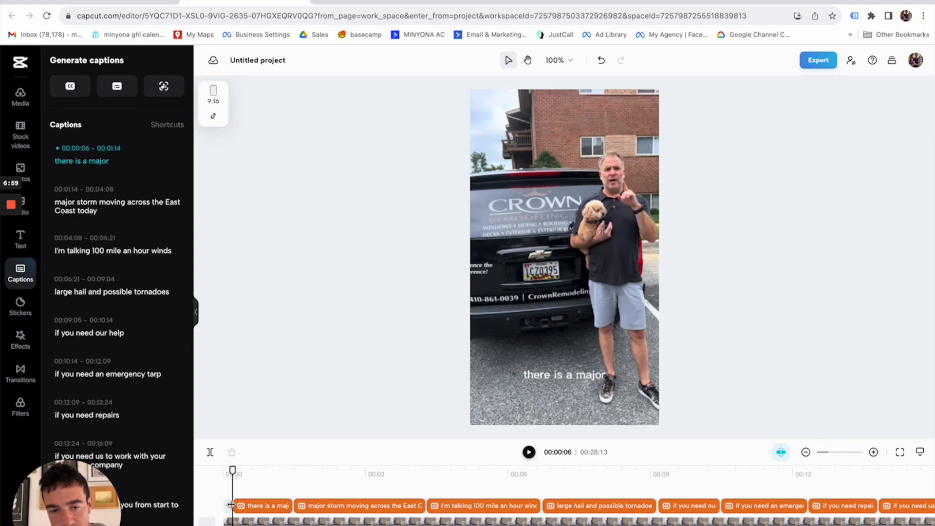
left_click(271, 508)
key("super+a")
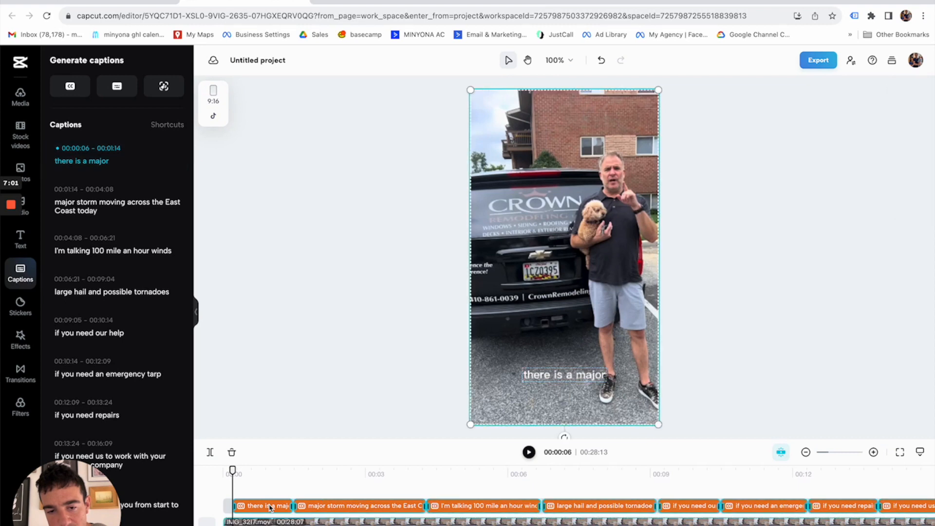
left_click(283, 484)
left_click_drag(275, 491, 932, 507)
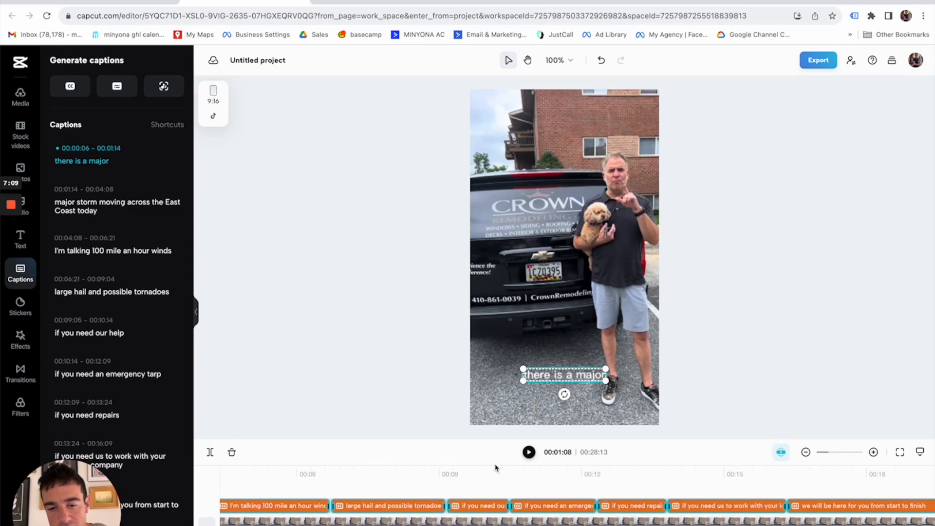
left_click(444, 486)
scroll(436, 482, "left", 5)
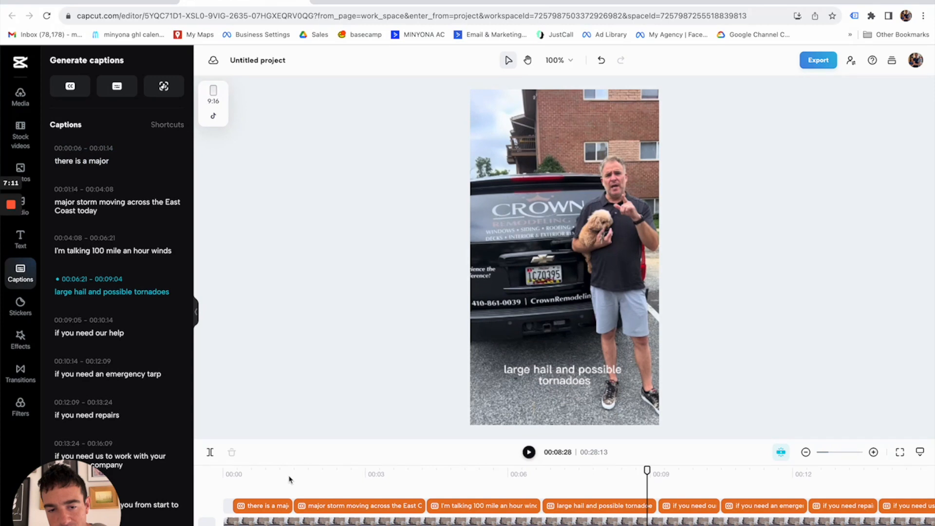
- Undo the recent deletions, then delete the short opening clip piece together with the "August the 7th 2,023" caption
key("super+z")
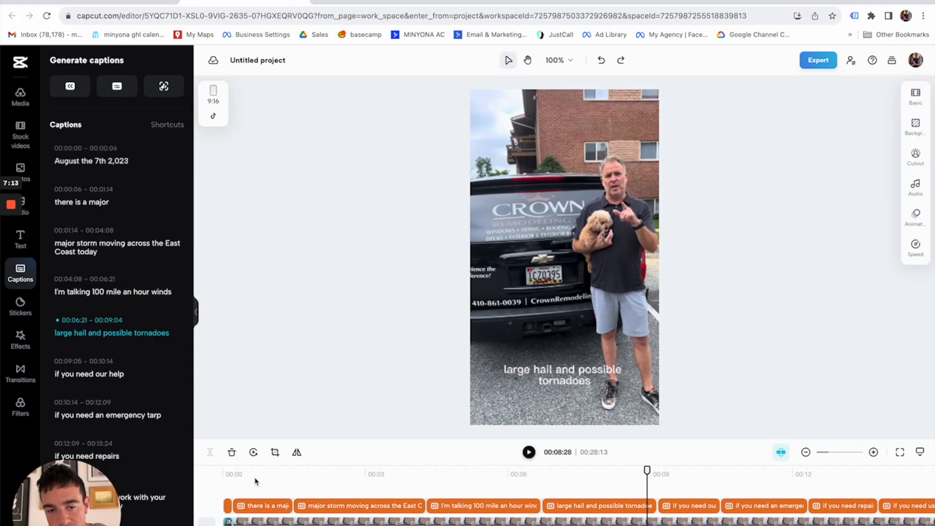
left_click(229, 509)
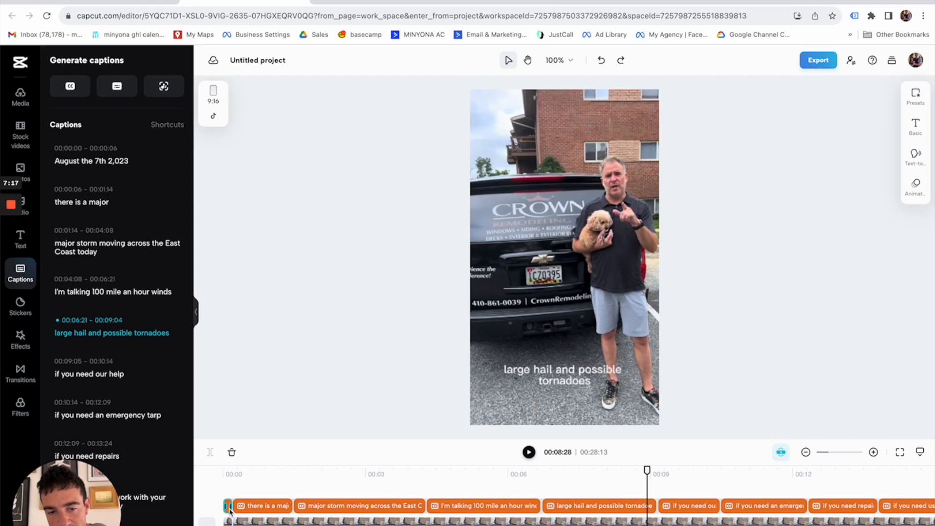
left_click(228, 522)
left_click(228, 507)
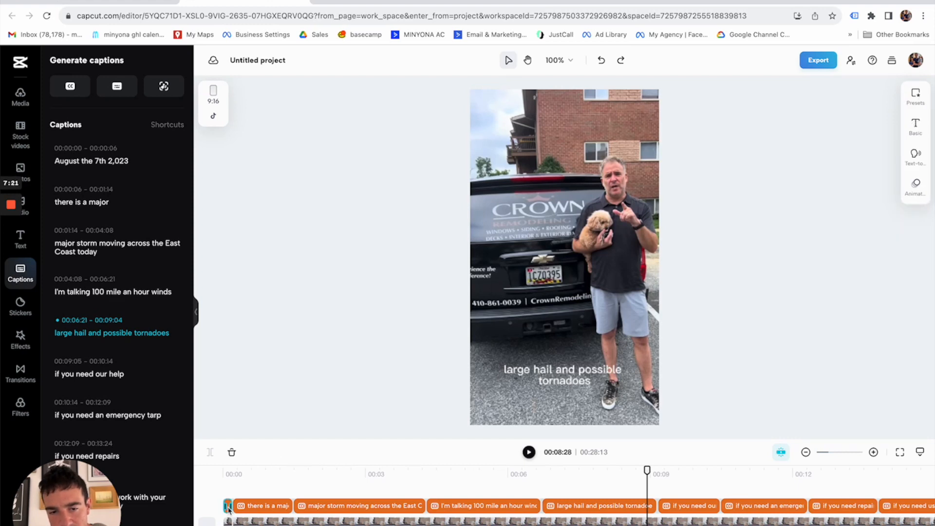
key("Delete")
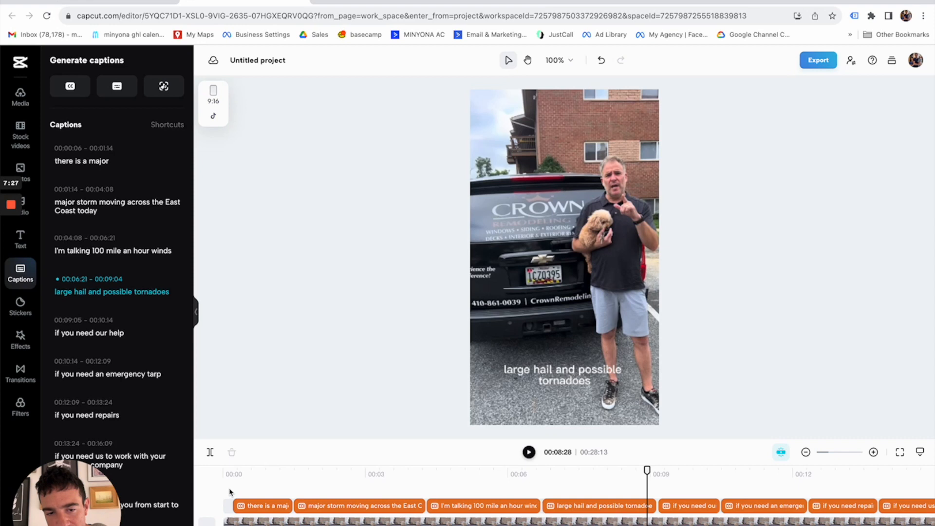
- Play the opening of the video to check the caption timing against the speech
left_click(225, 474)
key("space")
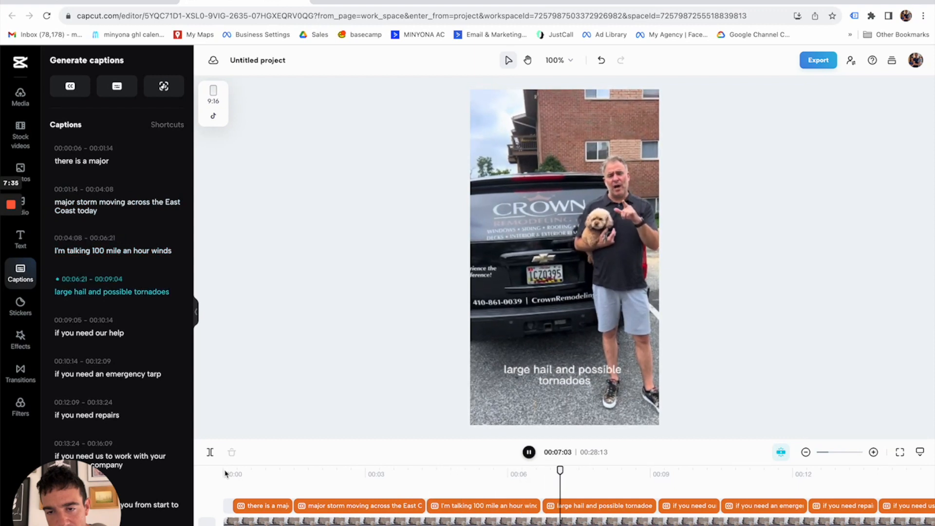
key("space")
left_click(232, 523)
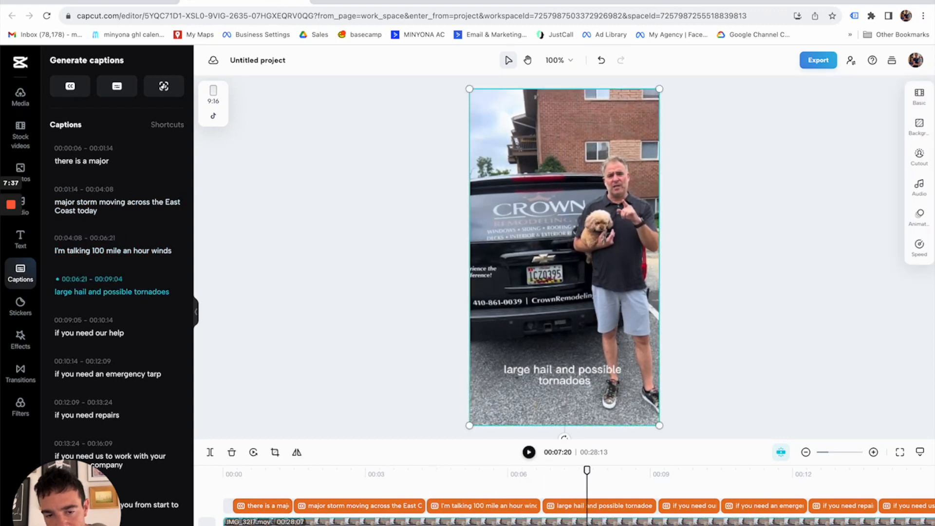
left_click(249, 507)
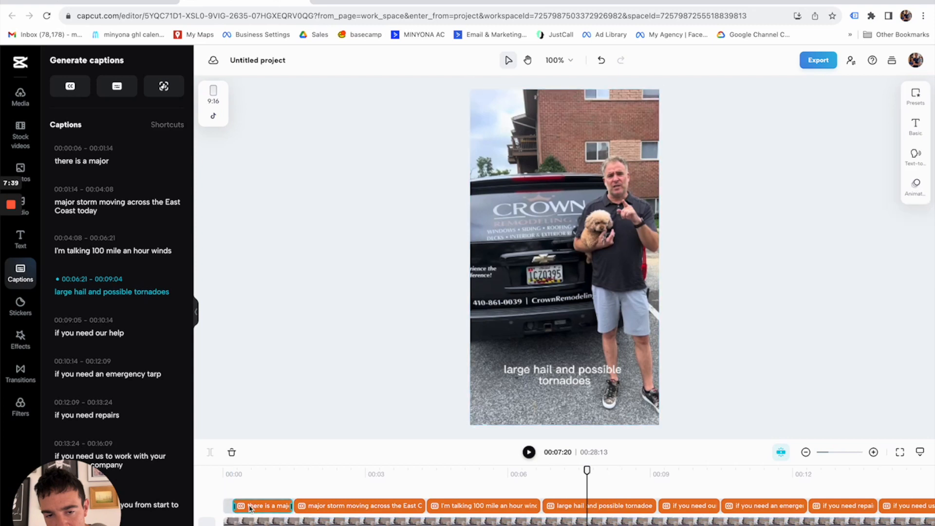
left_click(517, 507)
left_click(265, 508)
left_click(282, 485)
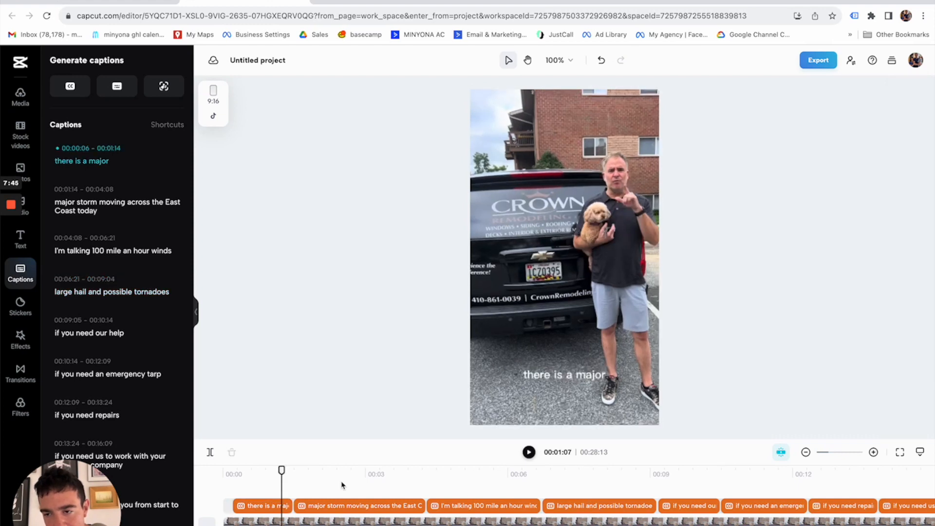
- Select the captions as a group and shift them earlier so that "major storm moving across the East Coast today" starts at 00:01:07
left_click(805, 451)
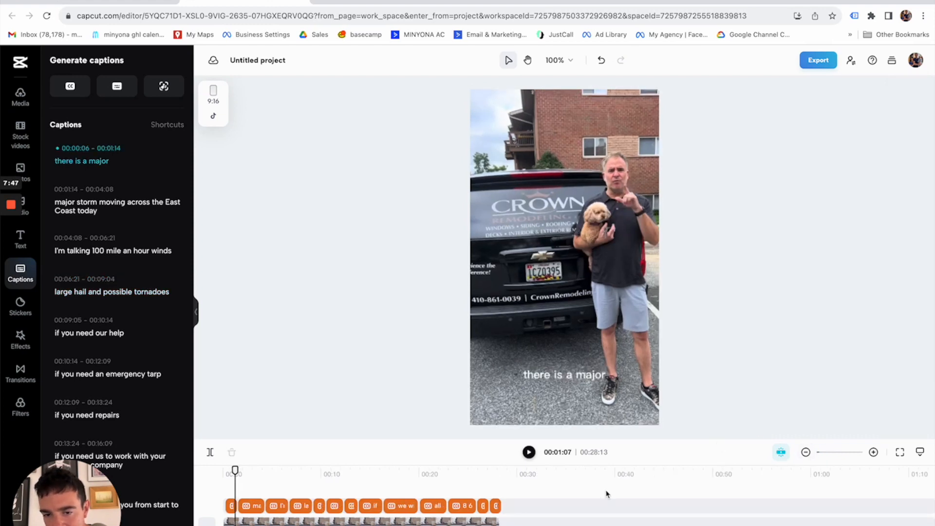
left_click_drag(535, 508, 246, 509)
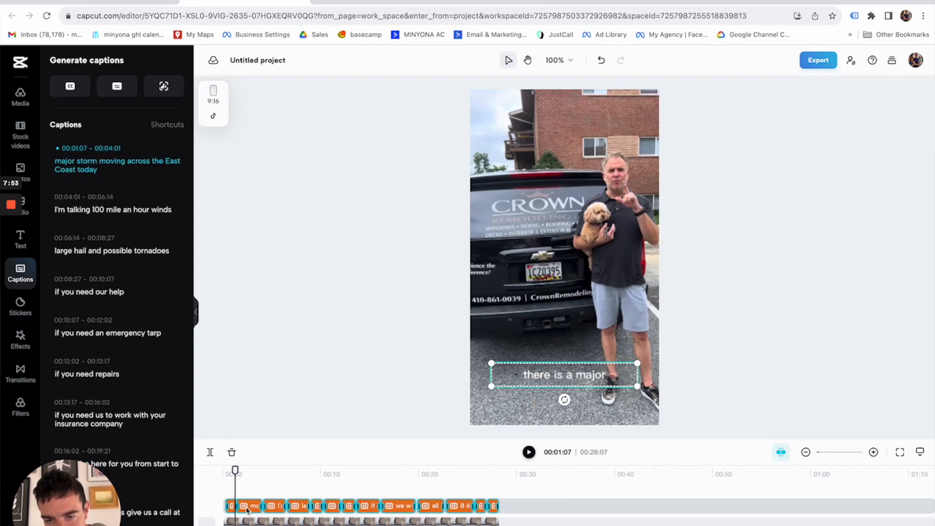
left_click(873, 451)
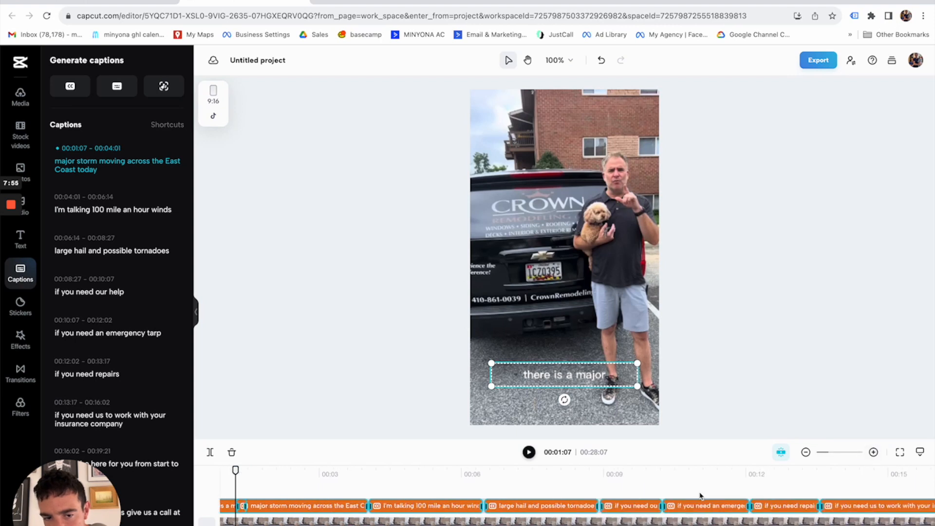
- Play the video from its start to check the shifted captions against the speech
scroll(699, 495, "left", 2)
left_click(257, 484)
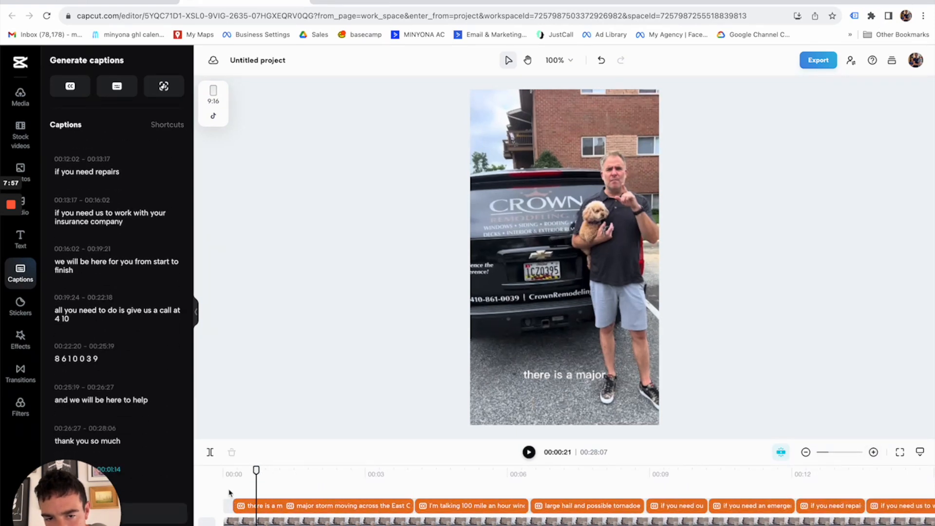
left_click_drag(253, 476, 227, 476)
key("space")
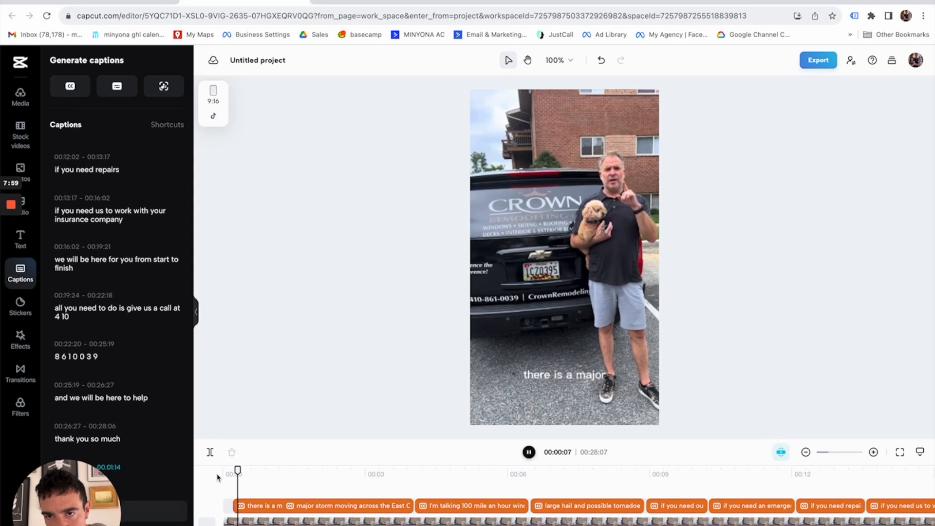
key("space")
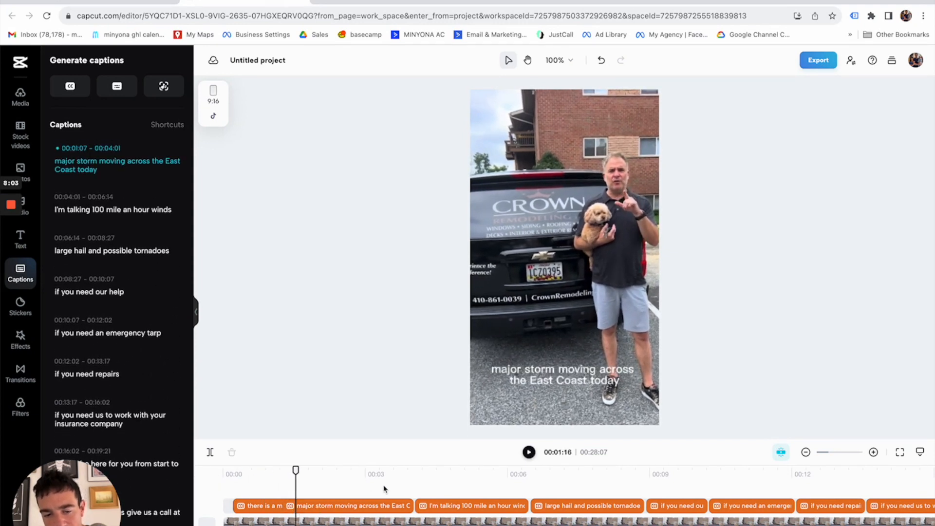
- Undo the caption shift and the opening deletions, and replay the opening to check the original caption timing
key("ctrl+z")
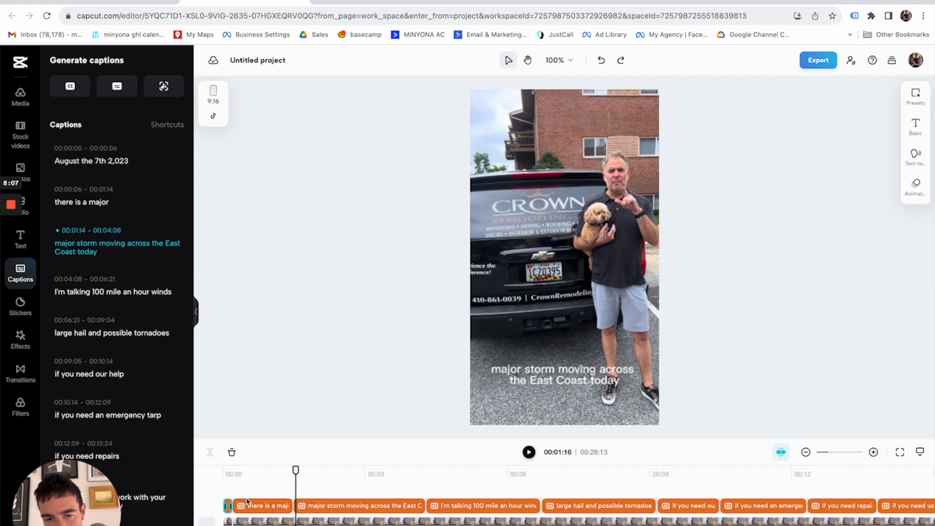
left_click(225, 475)
key("space")
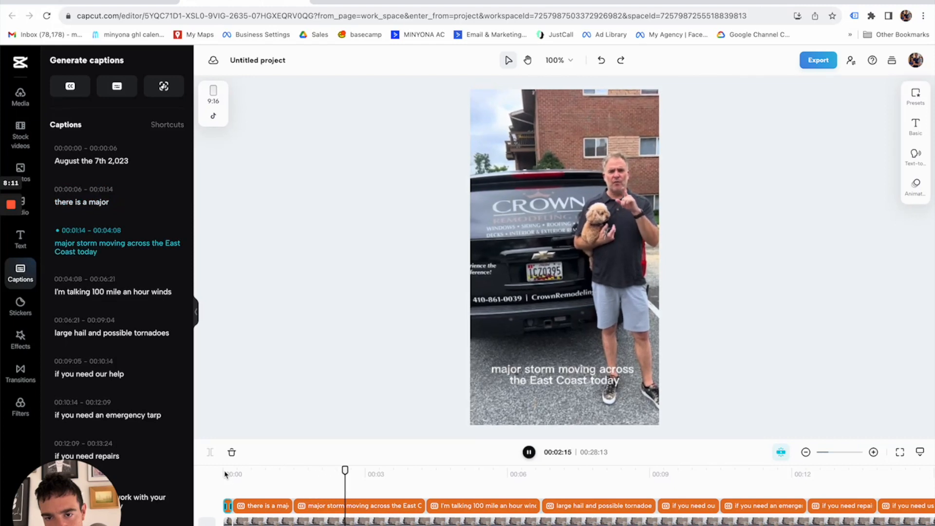
key("space")
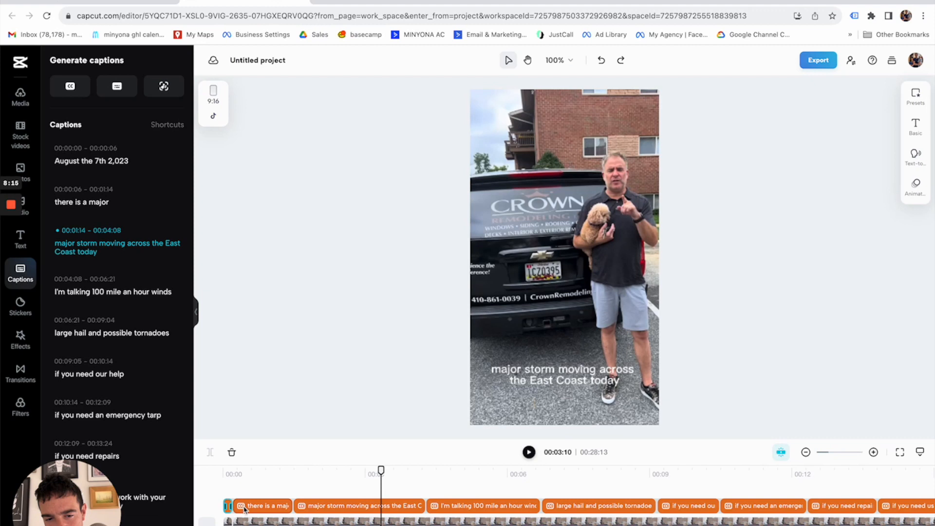
left_click(223, 469)
key("space")
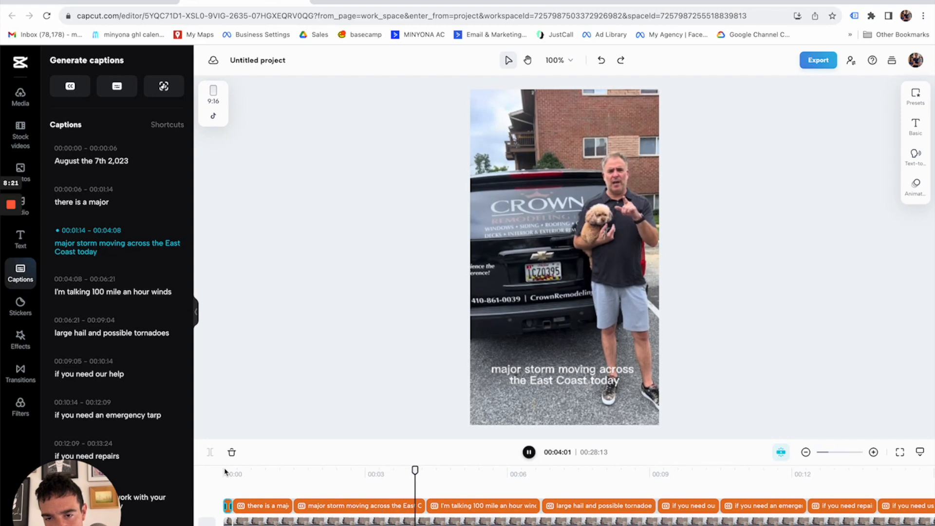
key("space")
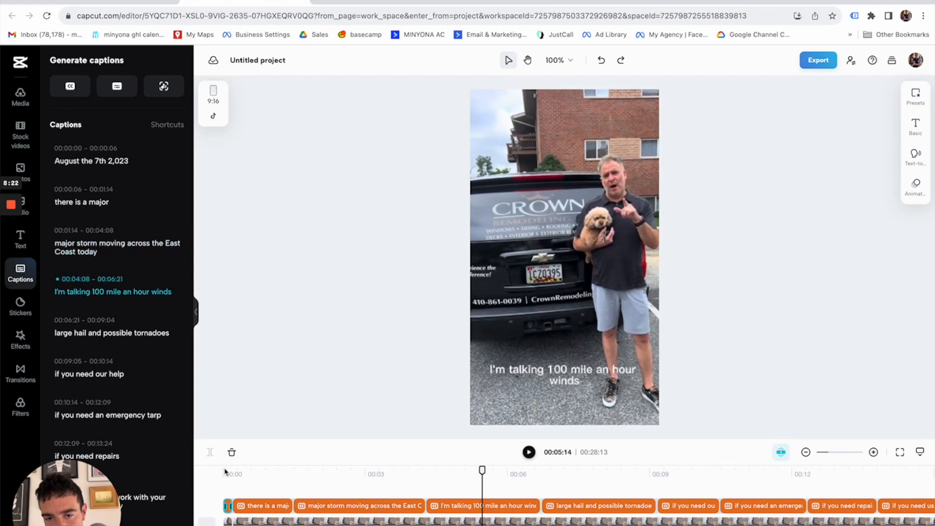
- Delete the short opening clip piece and the "August the 7th 2,023" caption above it
left_click(260, 482)
left_click(228, 521)
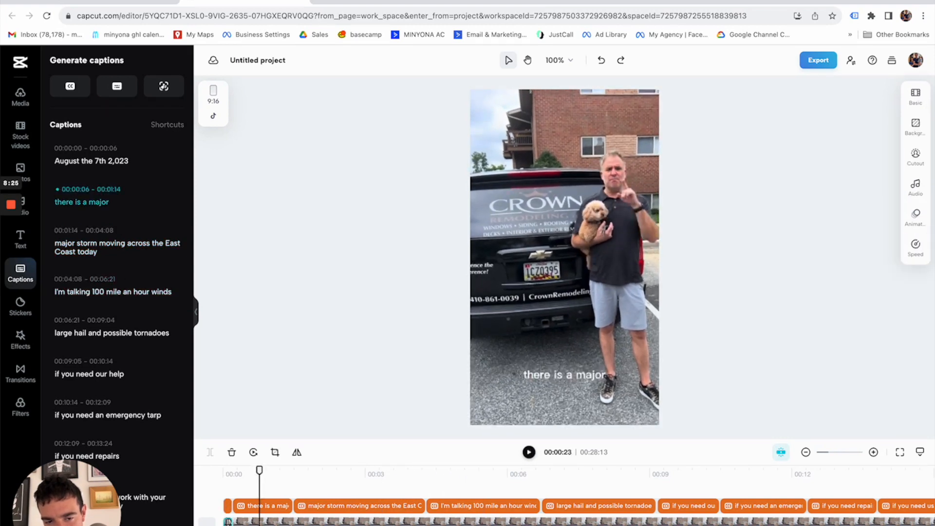
left_click(228, 506)
left_click(229, 522)
key("Delete")
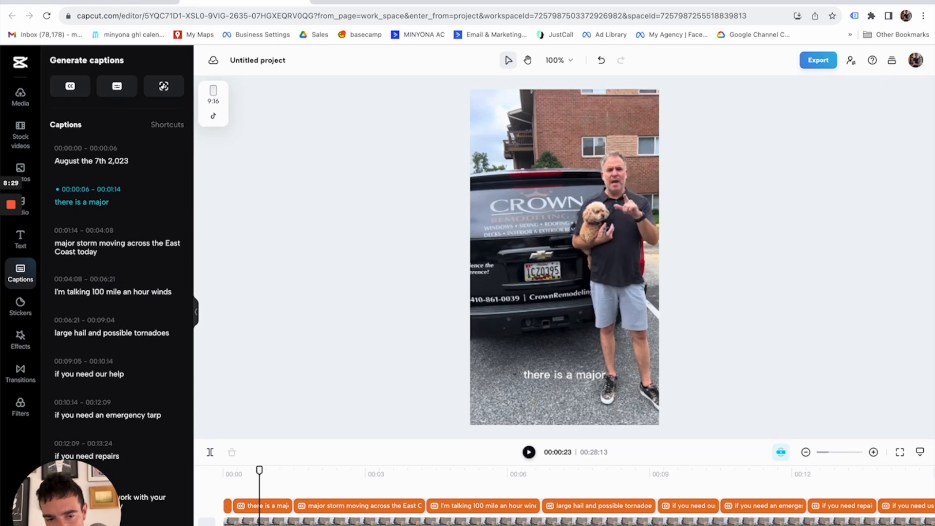
left_click(227, 505)
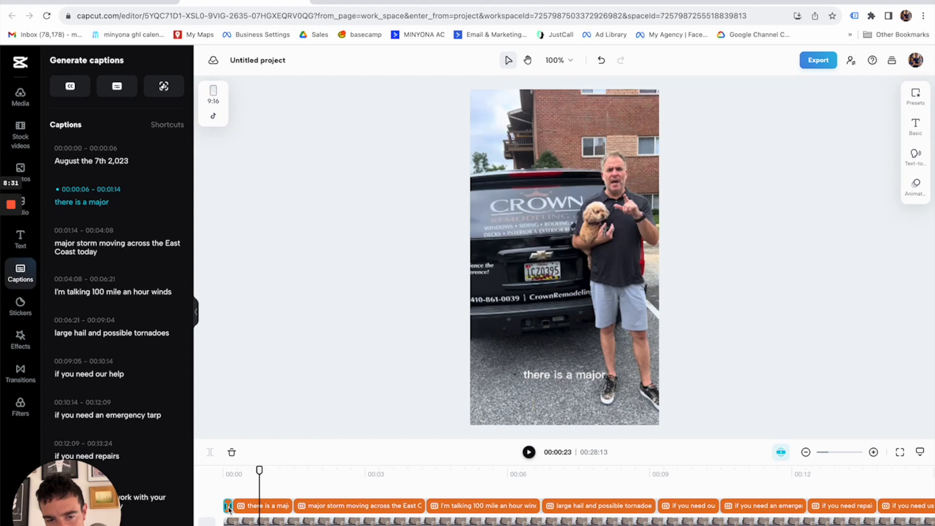
key("Delete")
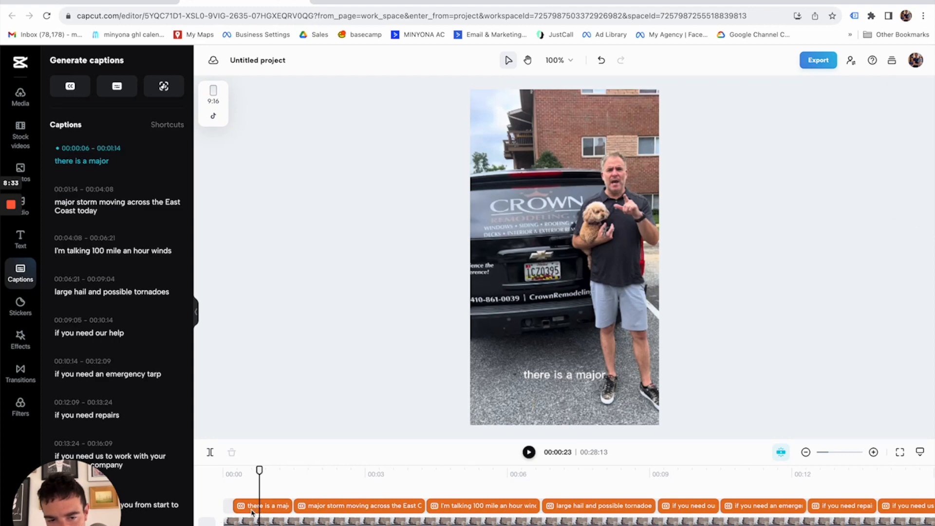
- Move each caption slightly earlier one by one, so "there is a major" starts at 00:00:00 and "thank you so much" starts at 00:26:23
left_click_drag(267, 507, 258, 507)
left_click_drag(324, 506, 315, 506)
left_click_drag(448, 505, 440, 504)
left_click_drag(577, 506, 567, 507)
left_click_drag(677, 508, 666, 509)
left_click_drag(751, 508, 740, 508)
left_click_drag(872, 507, 862, 505)
scroll(861, 506, "right", 5)
left_click_drag(676, 510, 665, 510)
left_click_drag(742, 509, 730, 509)
scroll(815, 509, "right", 3)
mouse_move(815, 508)
left_mouse_down()
mouse_move(775, 508)
mouse_move(818, 508)
mouse_move(800, 511)
left_mouse_up()
scroll(810, 506, "right", 1)
scroll(809, 506, "right", 2)
scroll(831, 509, "right", 2)
left_click_drag(874, 508, 855, 509)
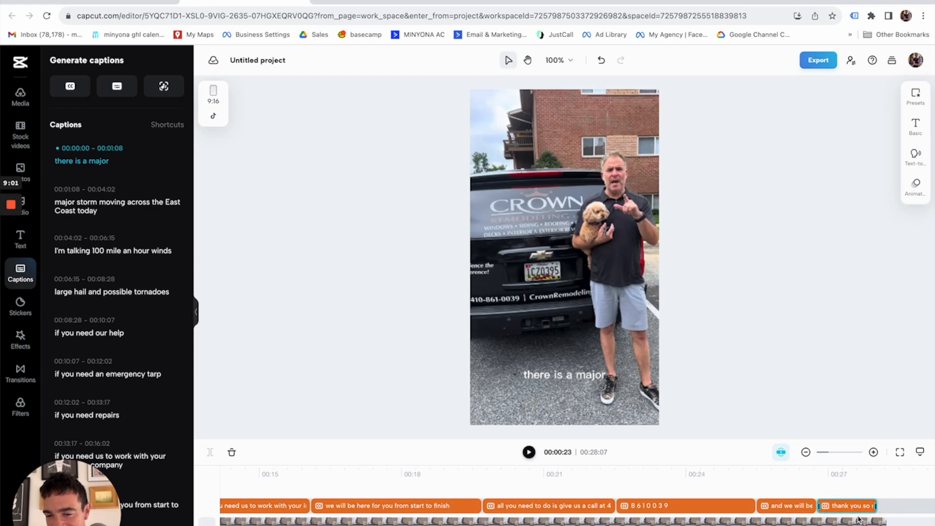
- Play the ending of the video to check the caption timing against the speech
left_click(715, 474)
key("space")
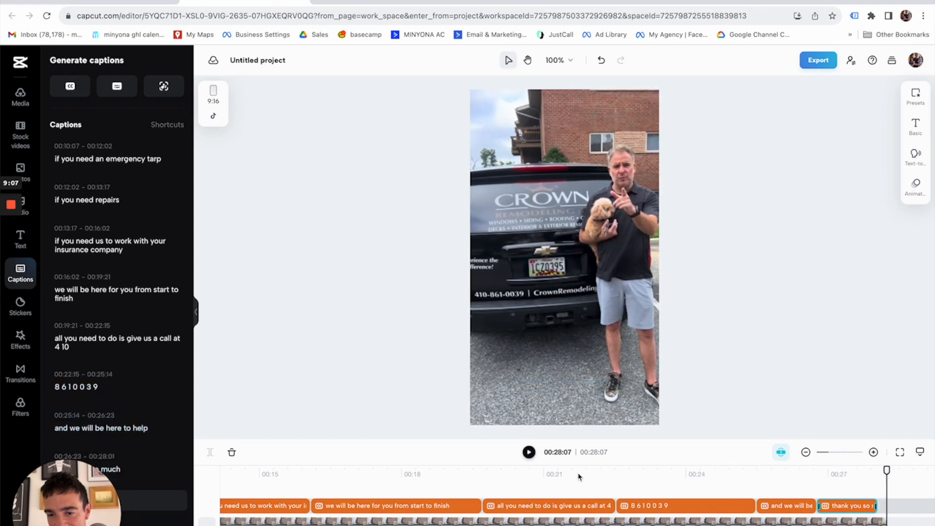
left_click(467, 487)
key("space")
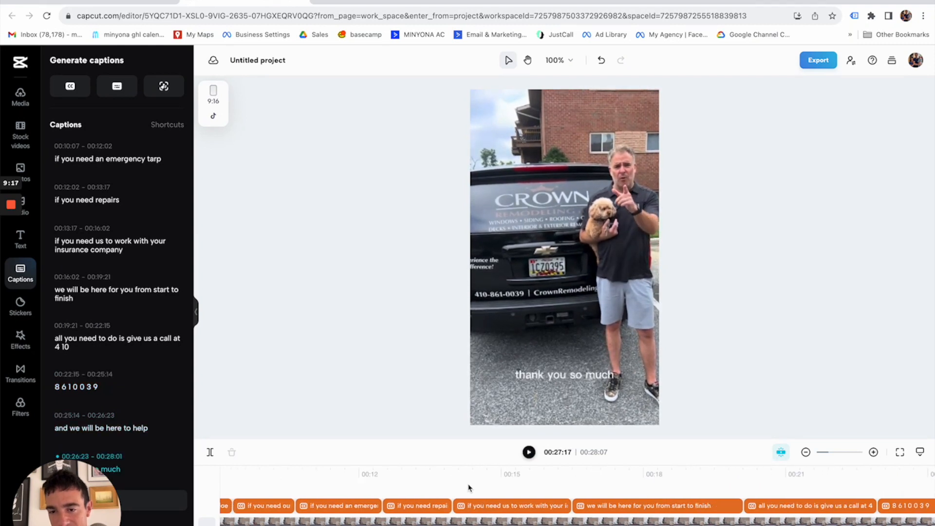
- Return to the start of the video and move the "there is a major" caption up to the middle of the frame, over the licence plate
left_click(412, 485)
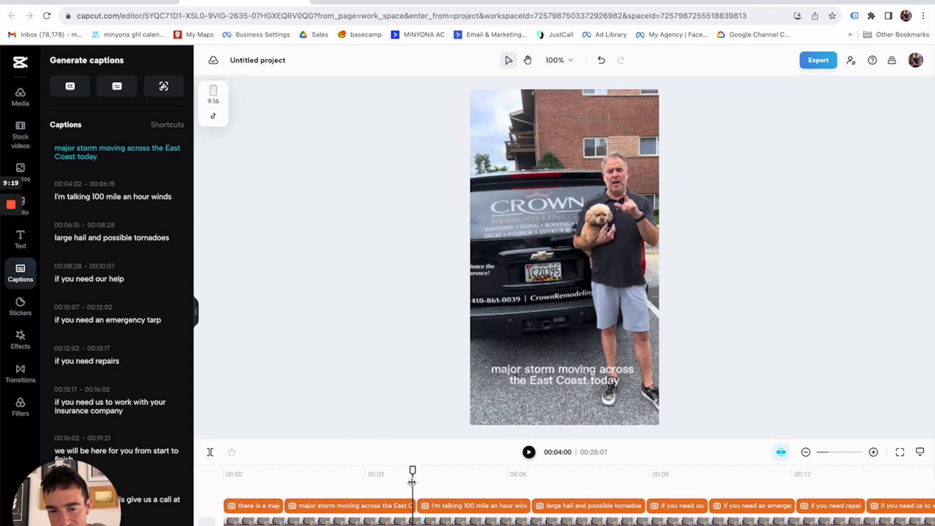
left_click(225, 473)
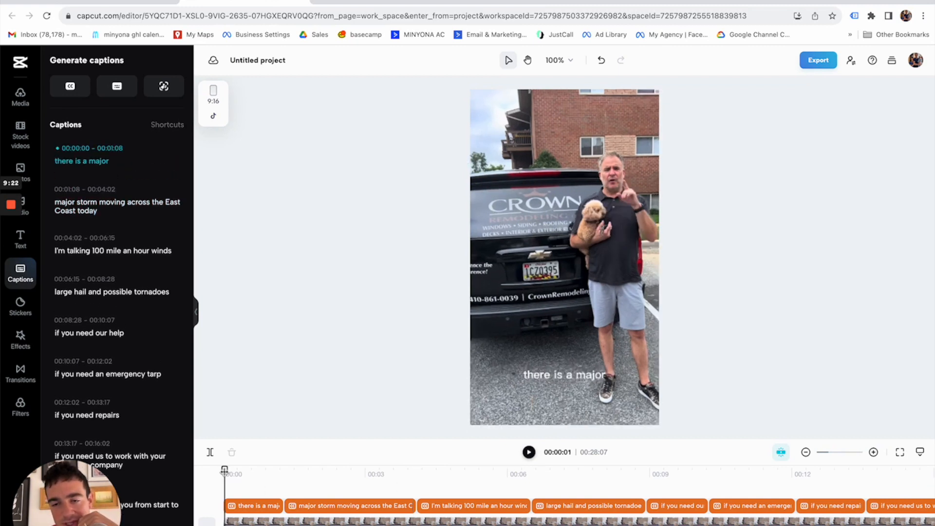
left_click(573, 381)
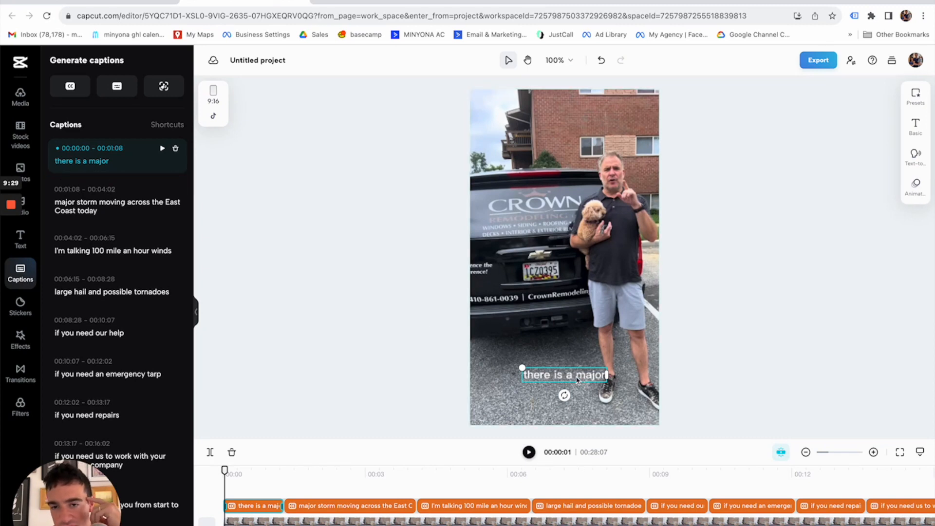
left_click_drag(577, 380, 578, 264)
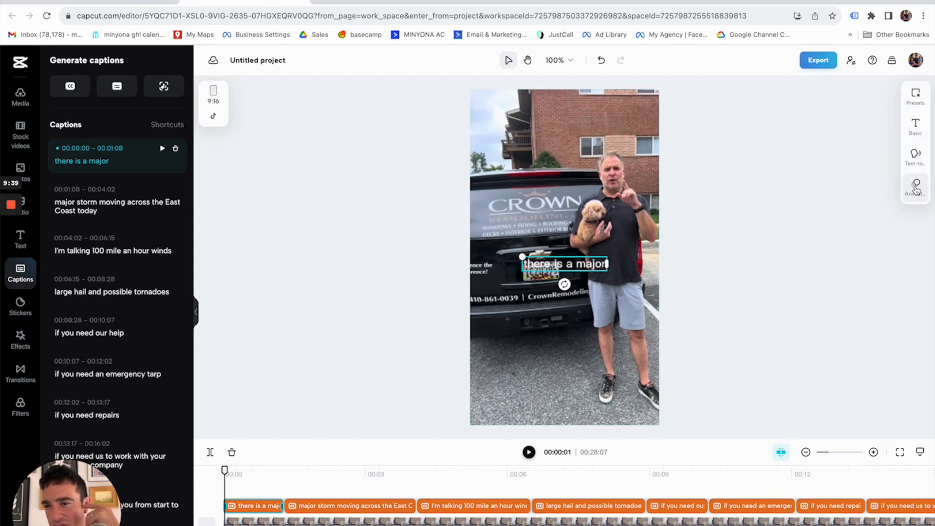
left_click(380, 506)
left_click(470, 506)
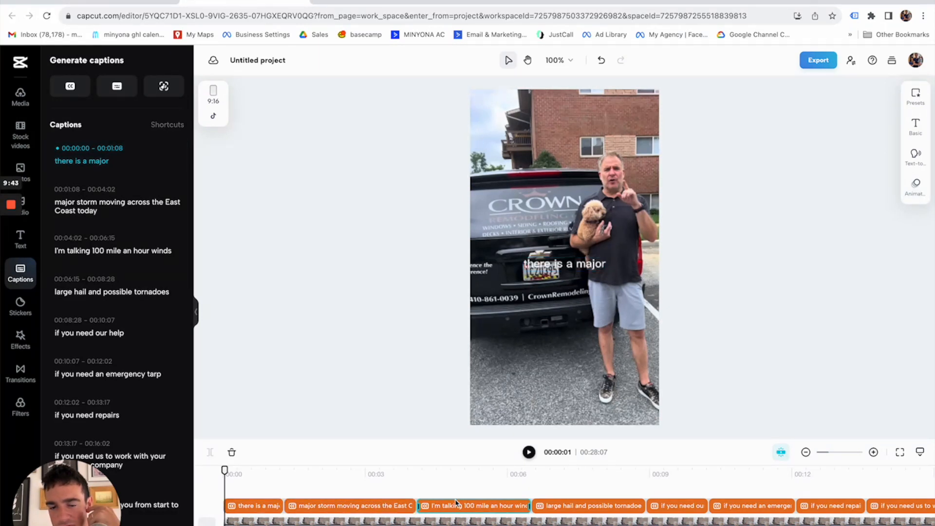
left_click(397, 473)
left_click(259, 475)
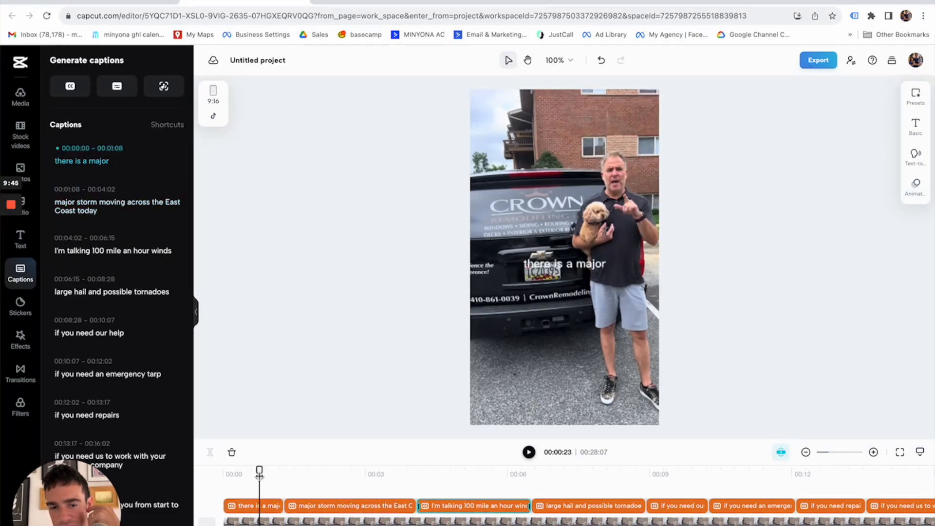
- Set the "there is a major" caption's text to the bold barbaro font, with the formatting applied to all captions
left_click(249, 506)
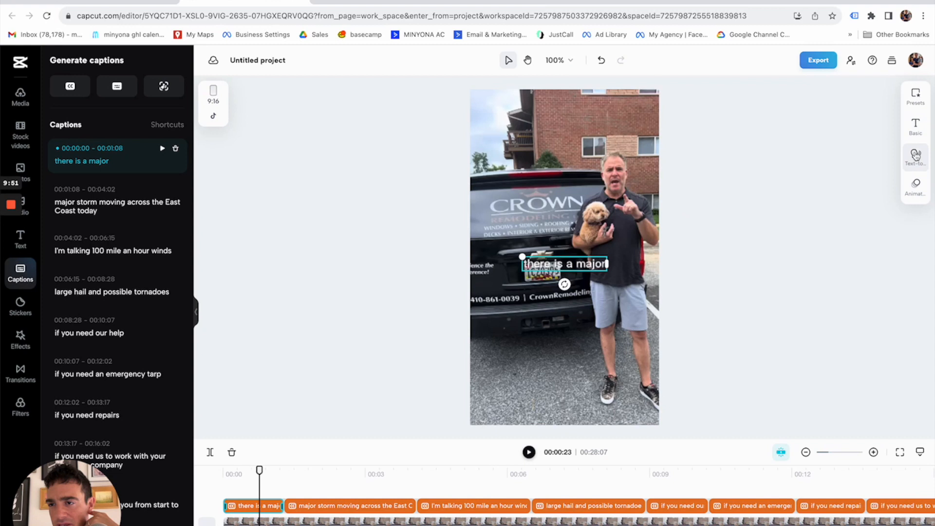
left_click(915, 127)
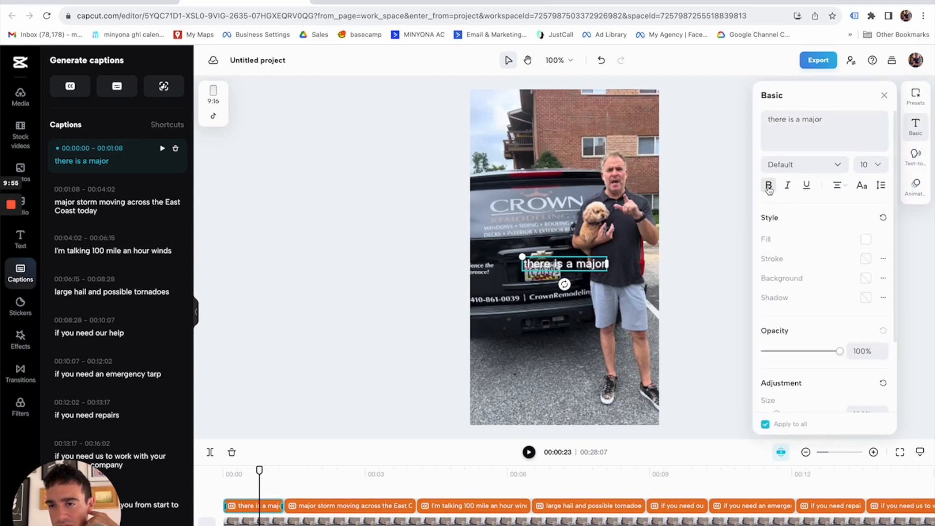
left_click(810, 165)
scroll(810, 226, "down", 2)
scroll(811, 230, "down", 5)
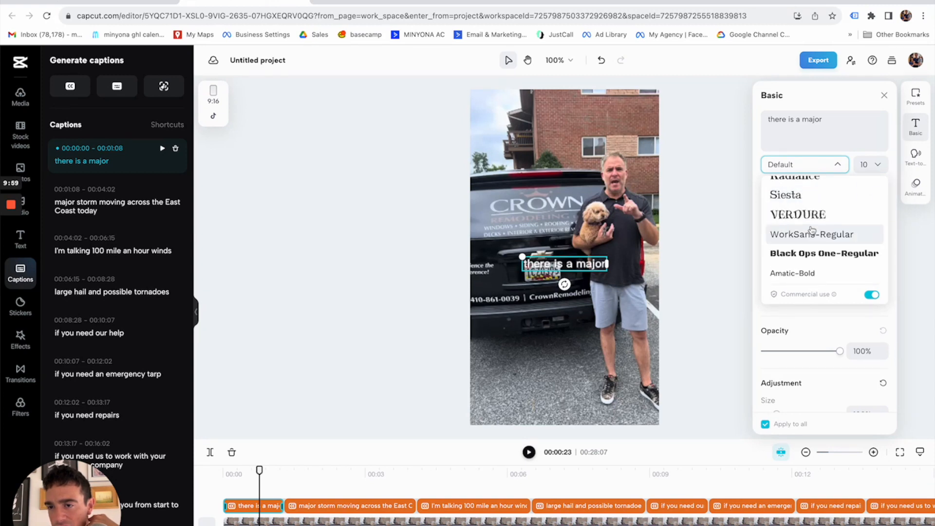
scroll(811, 229, "down", 8)
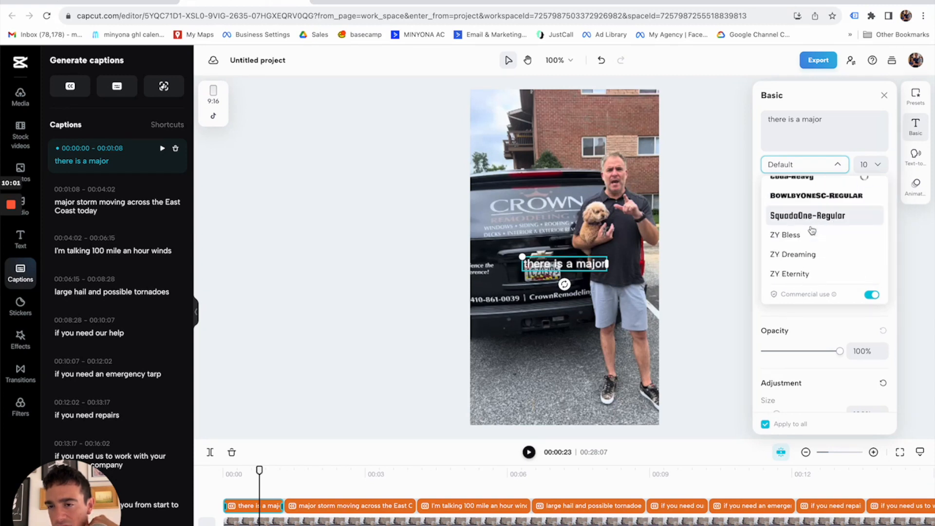
scroll(811, 230, "down", 8)
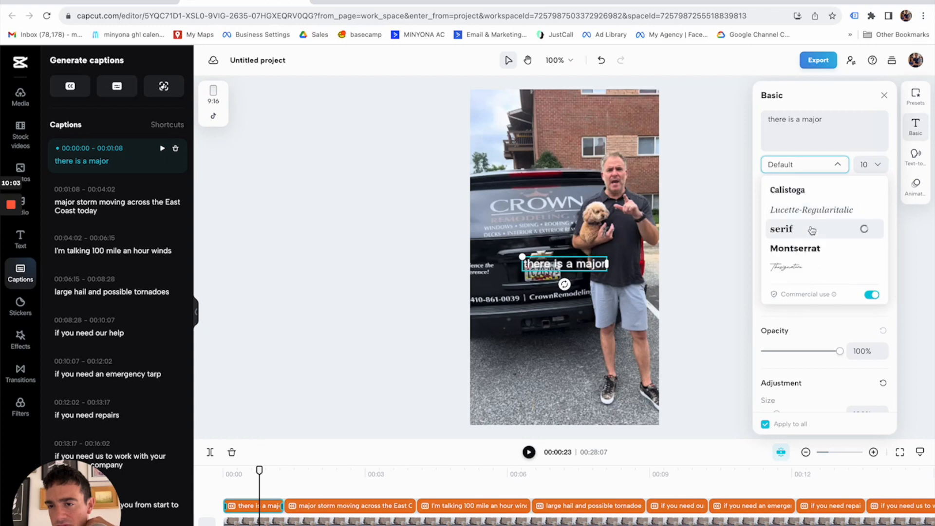
scroll(811, 230, "down", 2)
scroll(811, 230, "down", 6)
scroll(811, 229, "down", 4)
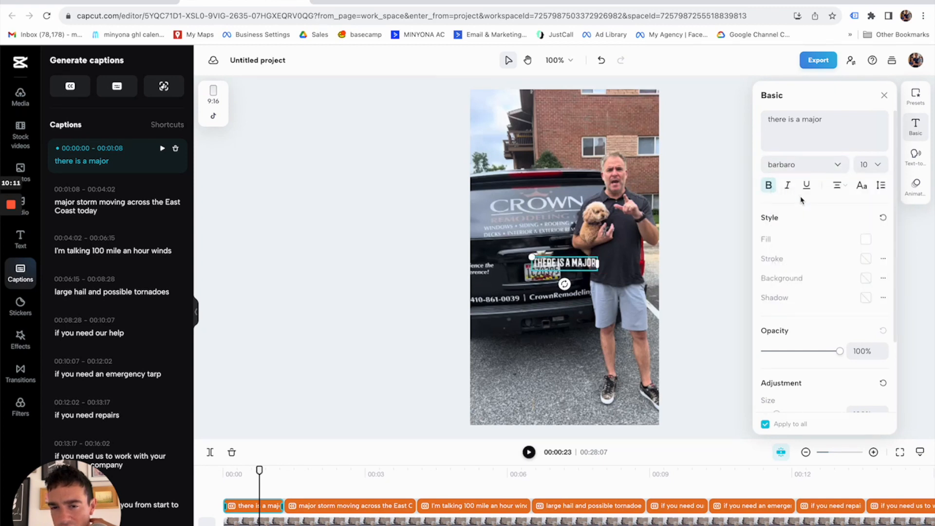
- Set the font size of the captions to 14
left_click(879, 165)
left_click(879, 165)
scroll(851, 254, "down", 2)
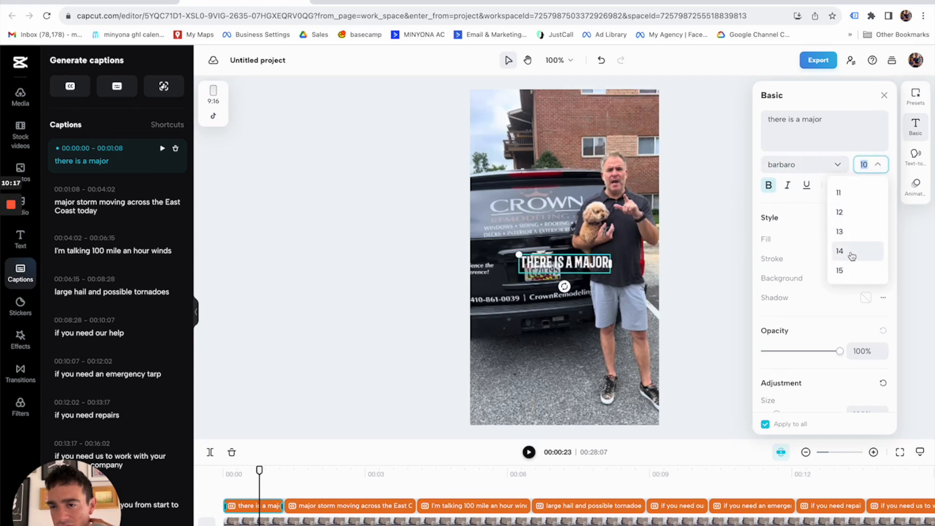
left_click(852, 254)
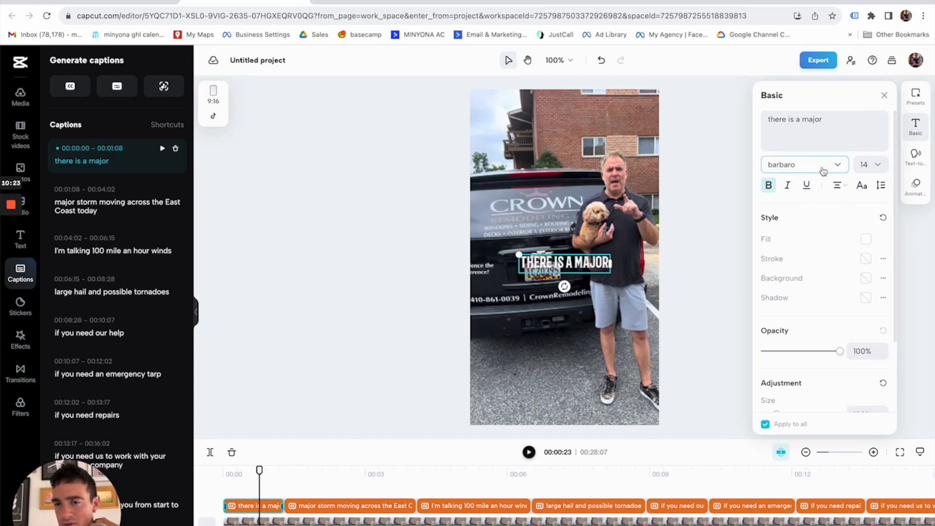
- Try a black fill on the caption text and set the fill back to white
left_click(866, 240)
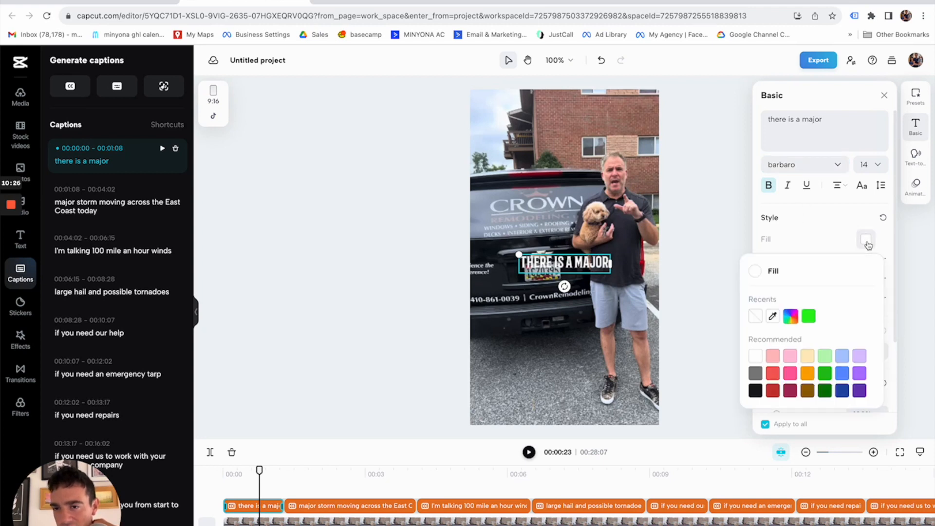
left_click(756, 390)
left_click(756, 356)
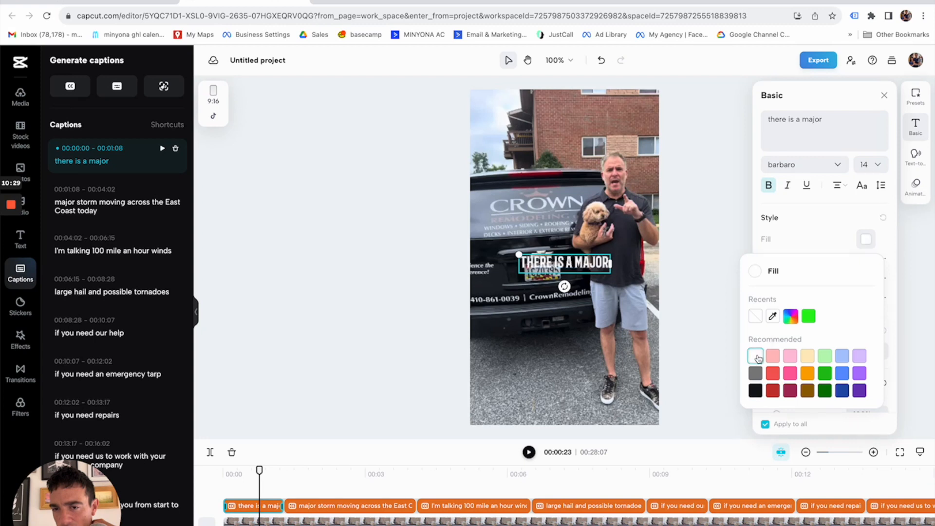
left_click(816, 214)
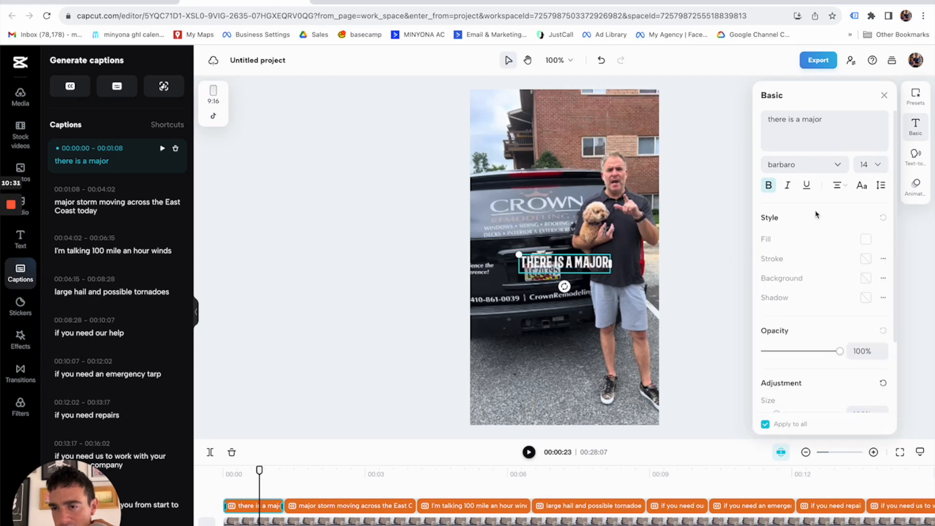
- Add a black stroke around the caption text
left_click(861, 258)
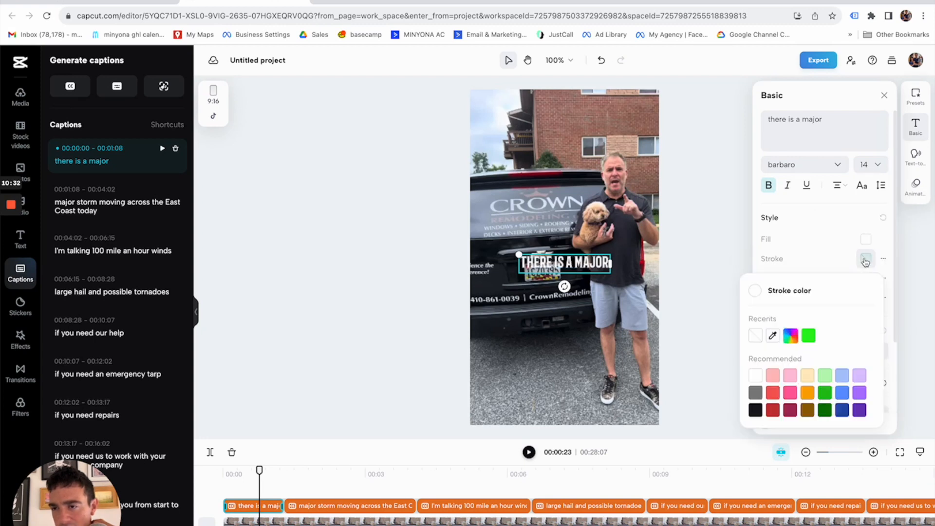
left_click(755, 411)
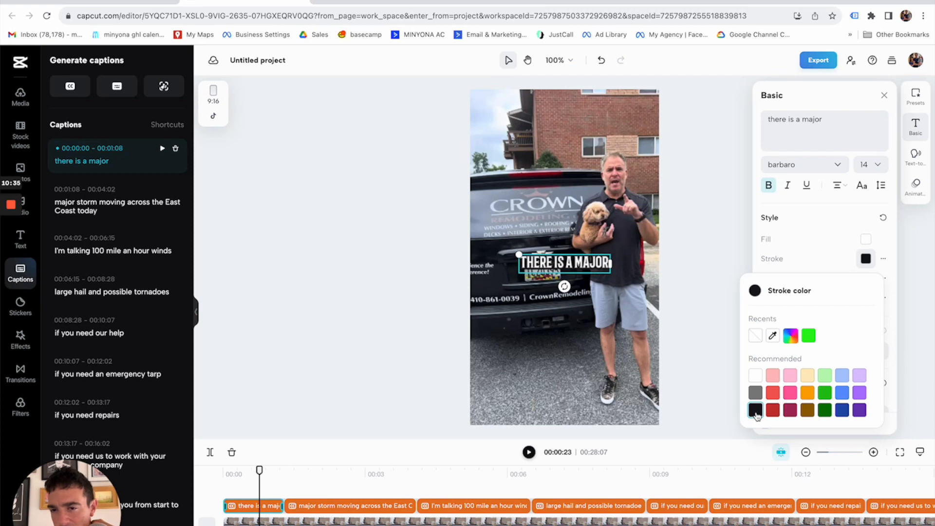
left_click(812, 244)
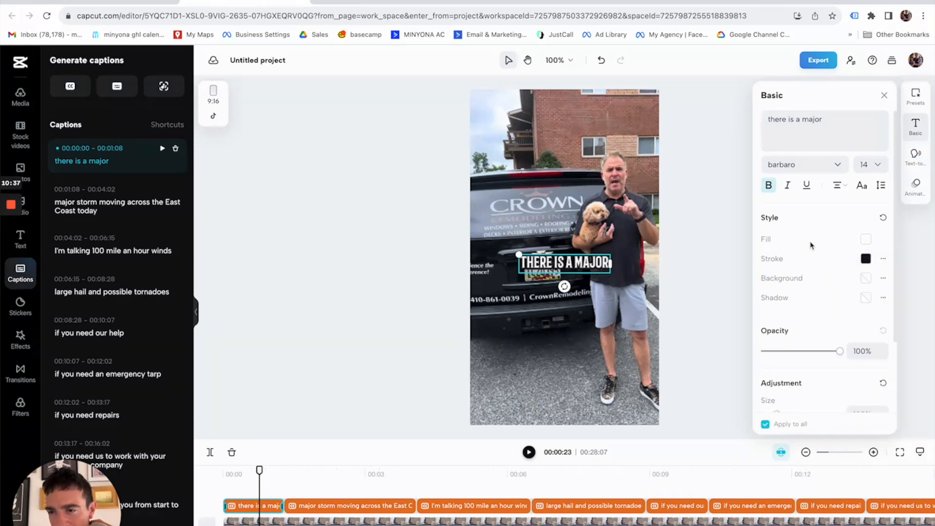
- Set the size of the black stroke around the caption text to 61
left_click(883, 258)
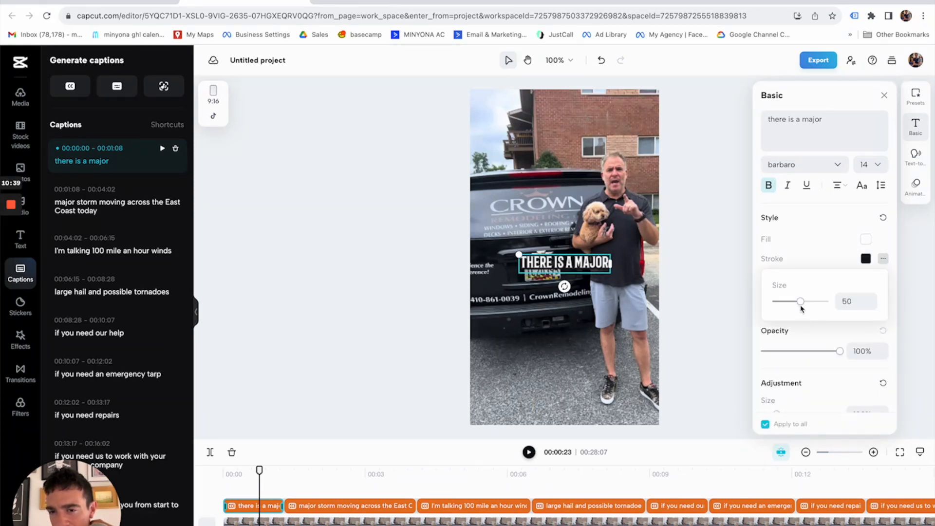
mouse_move(800, 302)
left_mouse_down()
mouse_move(816, 304)
mouse_move(774, 308)
mouse_move(817, 304)
mouse_move(808, 304)
left_mouse_up()
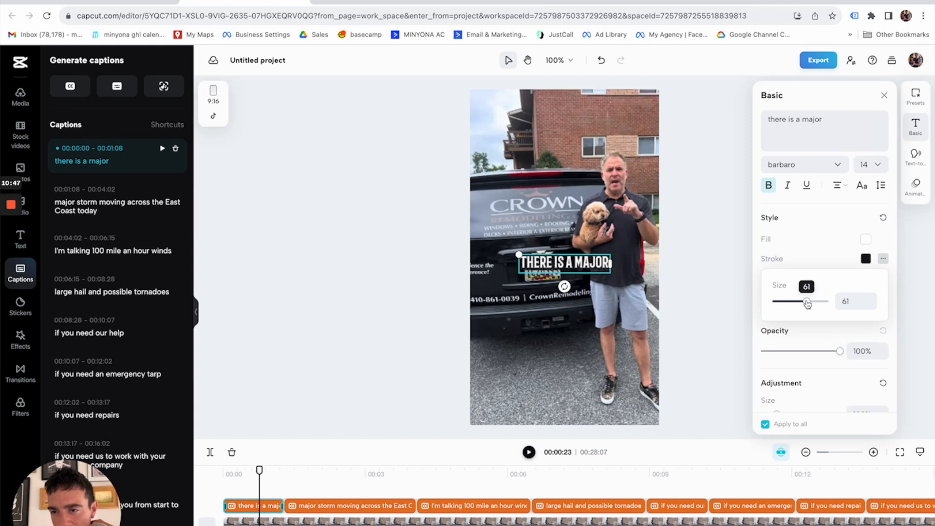
left_click(843, 252)
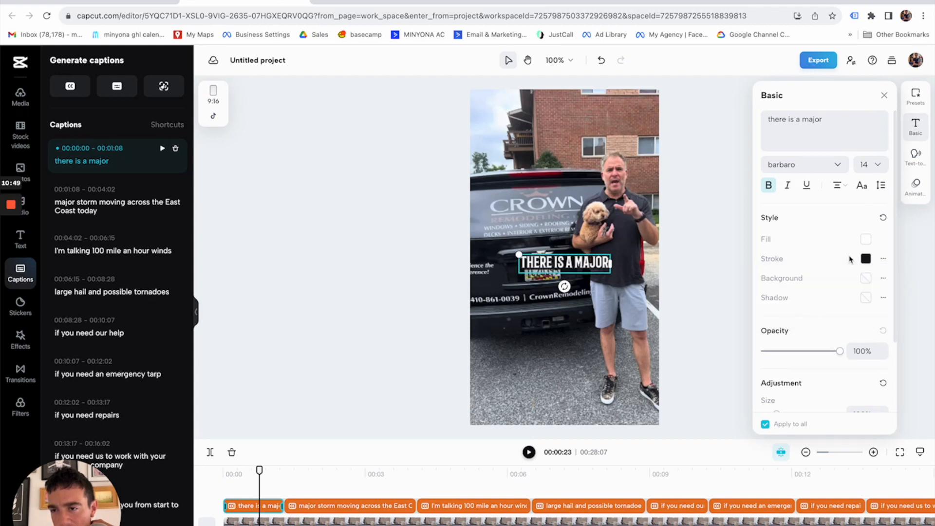
- Try a green and then an orange #faa700 background behind the caption text and check it in the preview
left_click(866, 278)
left_click(809, 356)
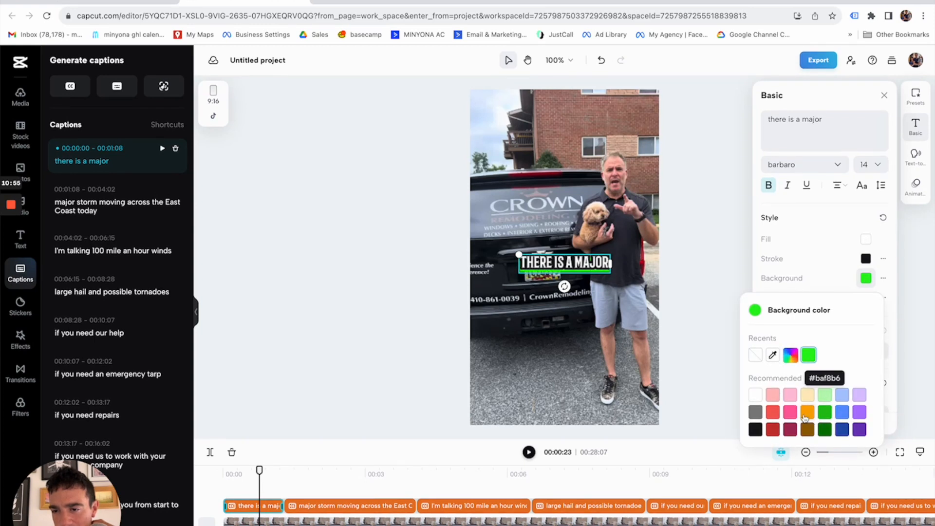
left_click(807, 413)
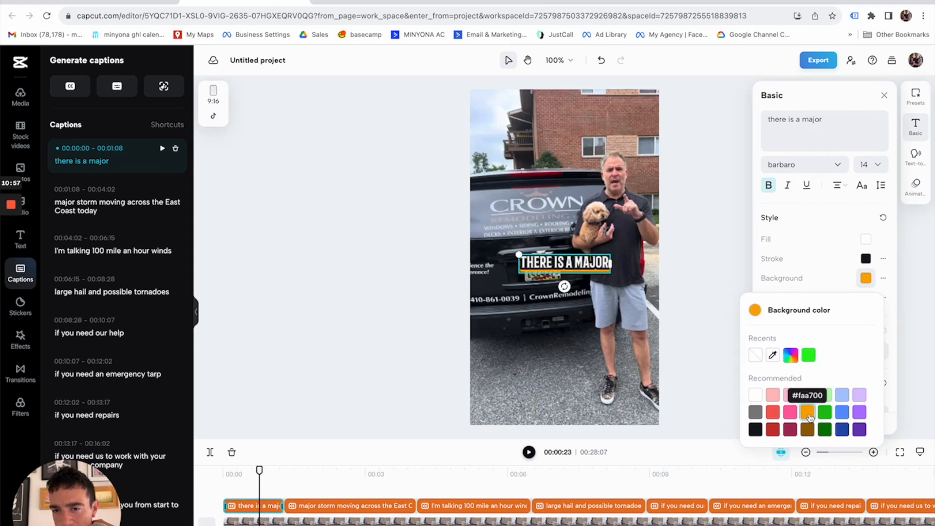
left_click(651, 328)
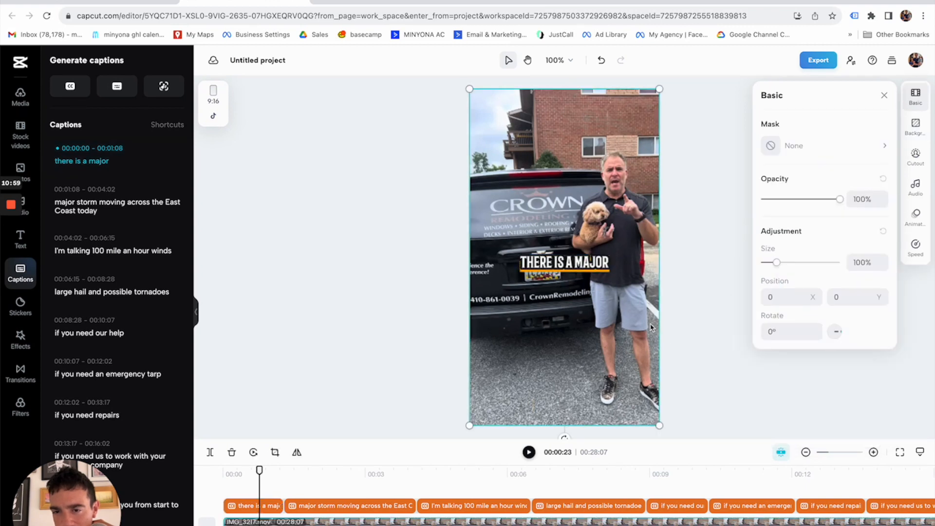
left_click(593, 272)
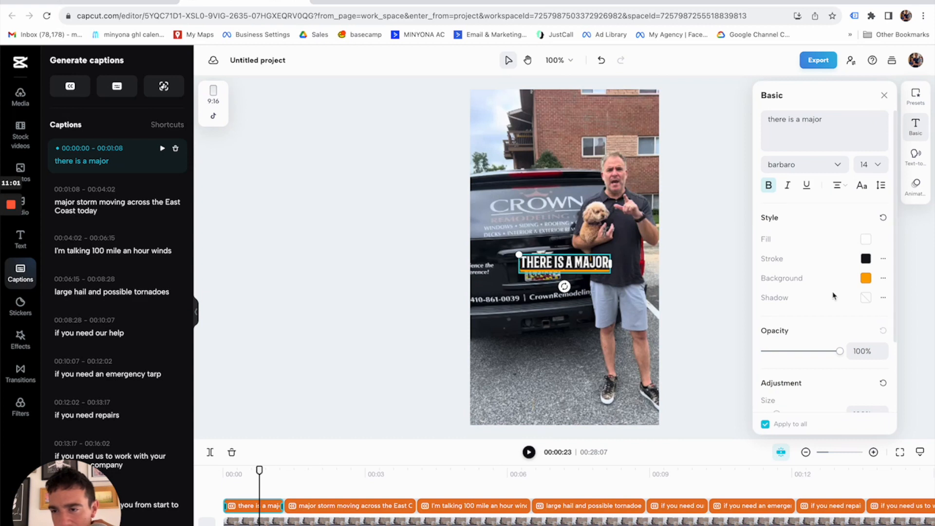
- Try a bright green fill on the caption text and settle on orange as the fill color
left_click(865, 240)
left_click(808, 317)
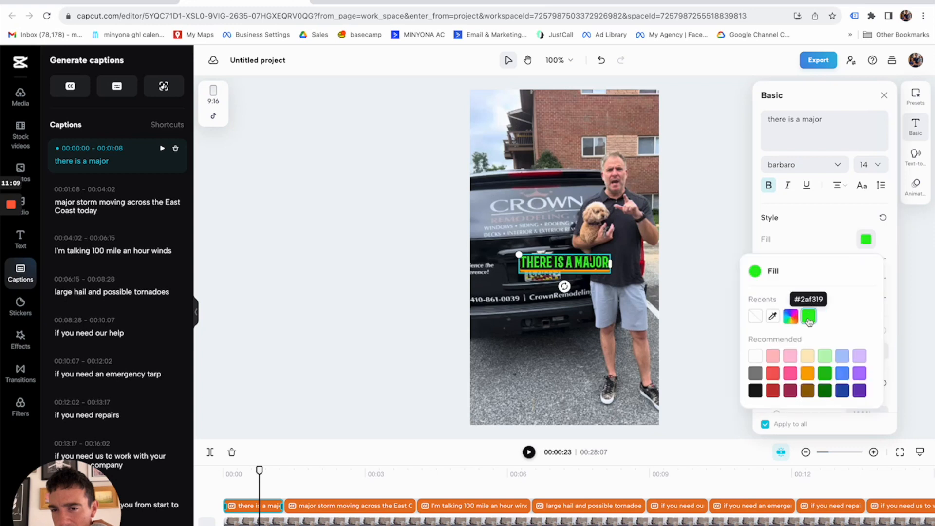
left_click(867, 243)
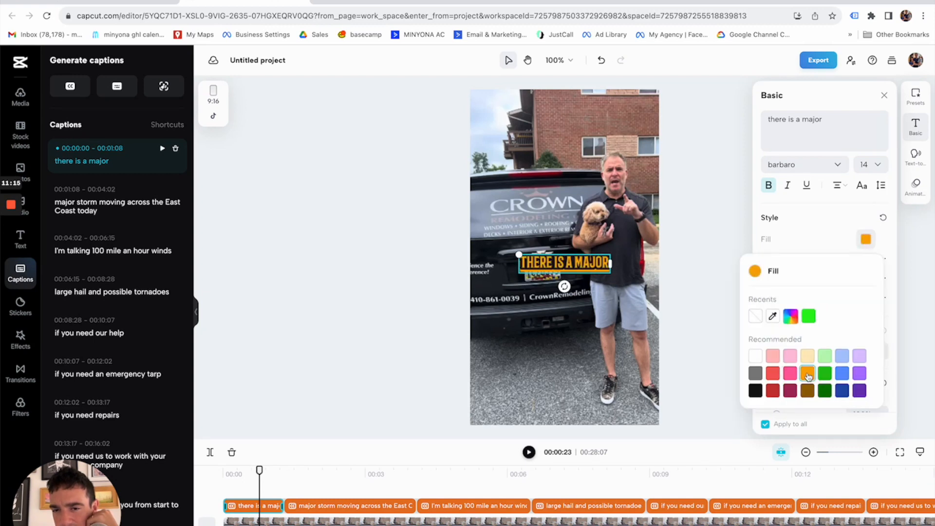
left_click(815, 248)
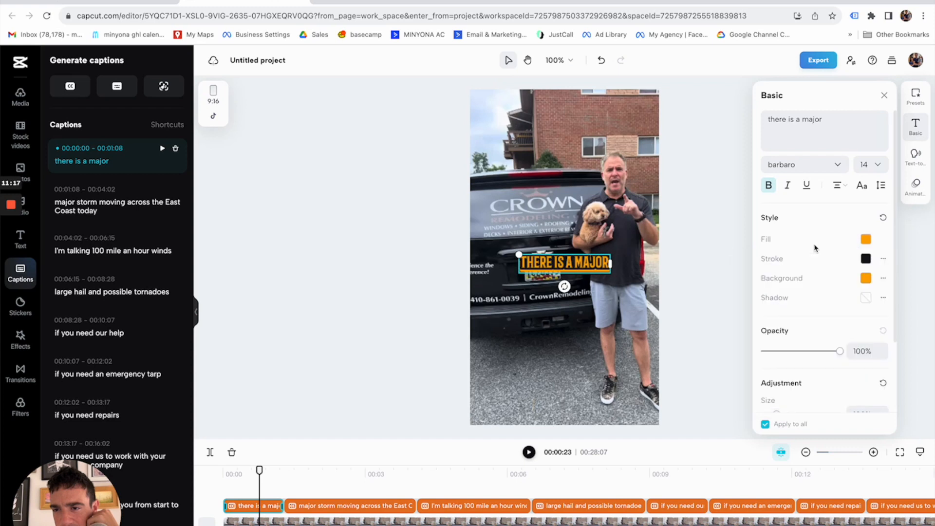
- Try a red stroke on the captions, set it back to black, and remove the background color
left_click(866, 260)
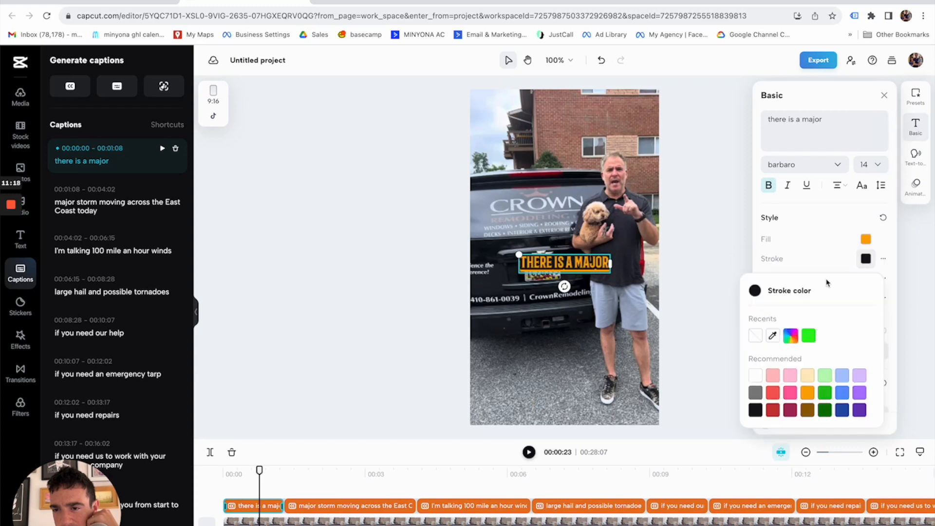
left_click(773, 393)
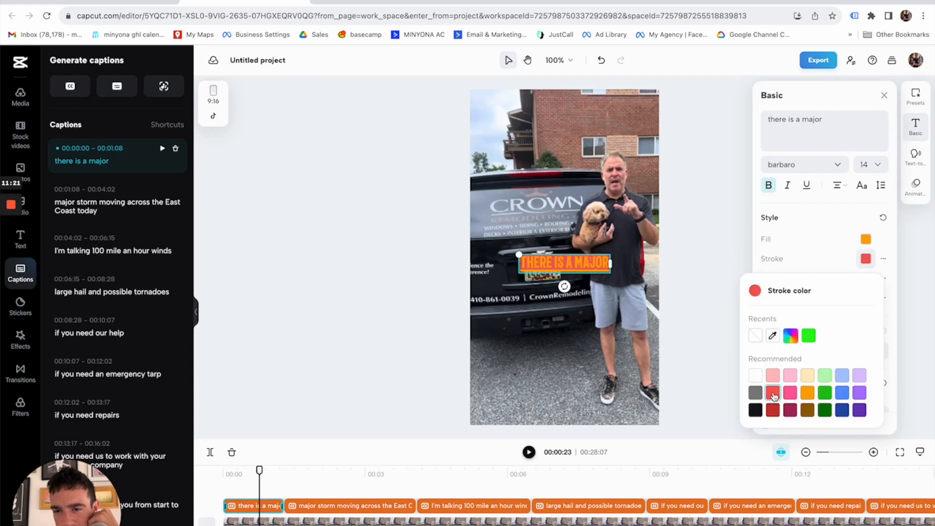
left_click(756, 411)
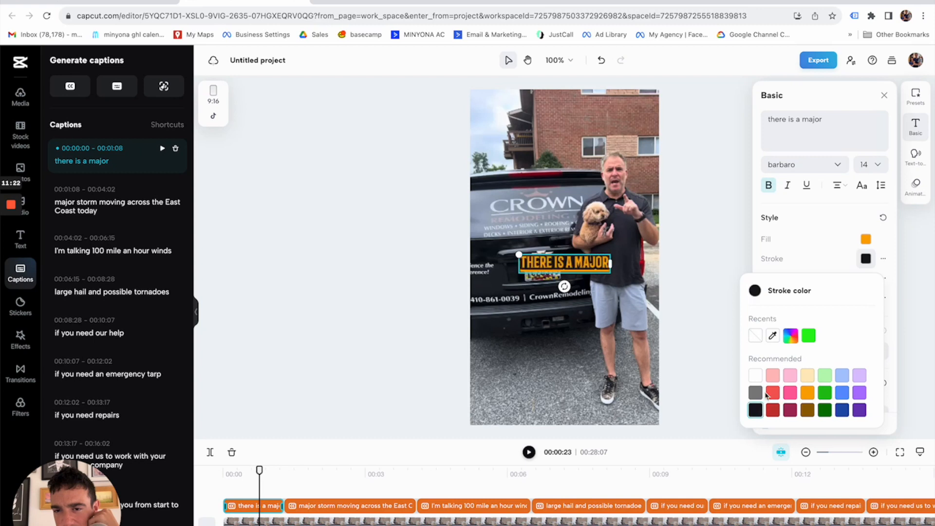
left_click(811, 258)
left_click(866, 280)
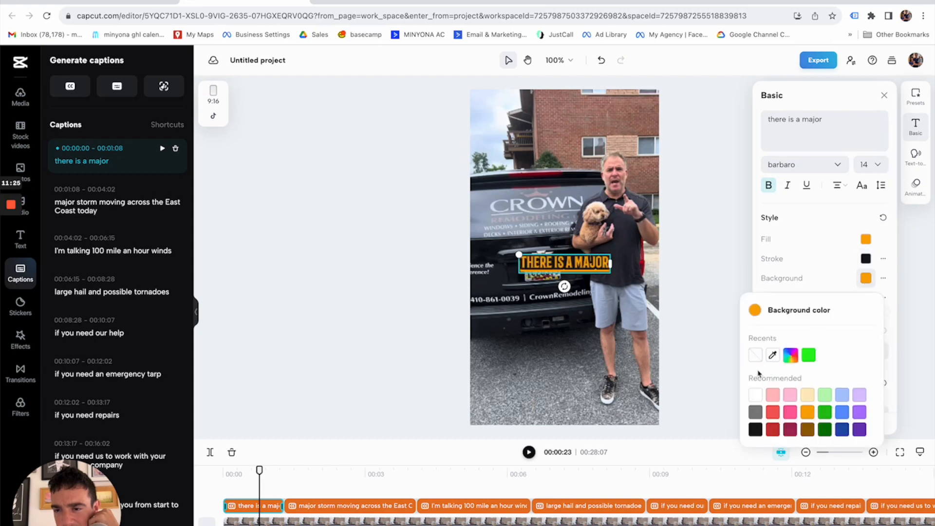
left_click(811, 266)
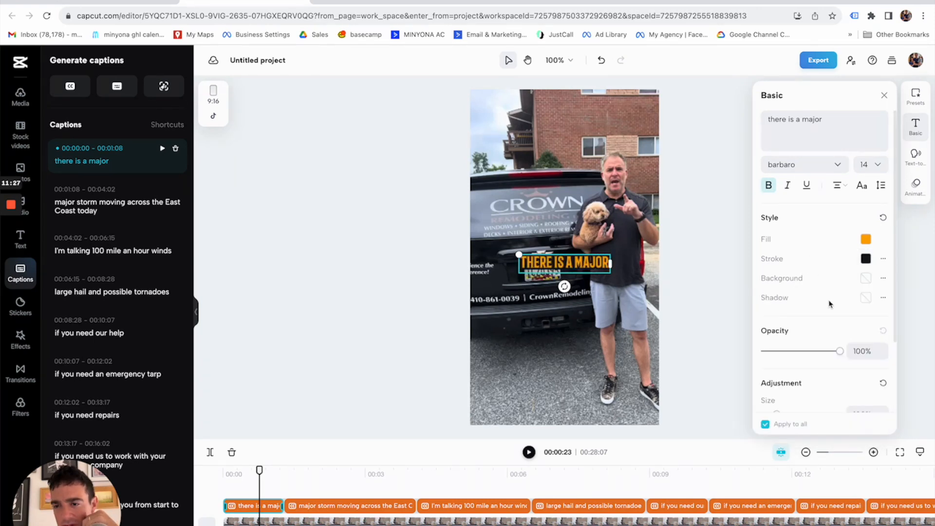
- Set the font size of the captions to 20 and check the second caption in the preview
scroll(826, 351, "down", 2)
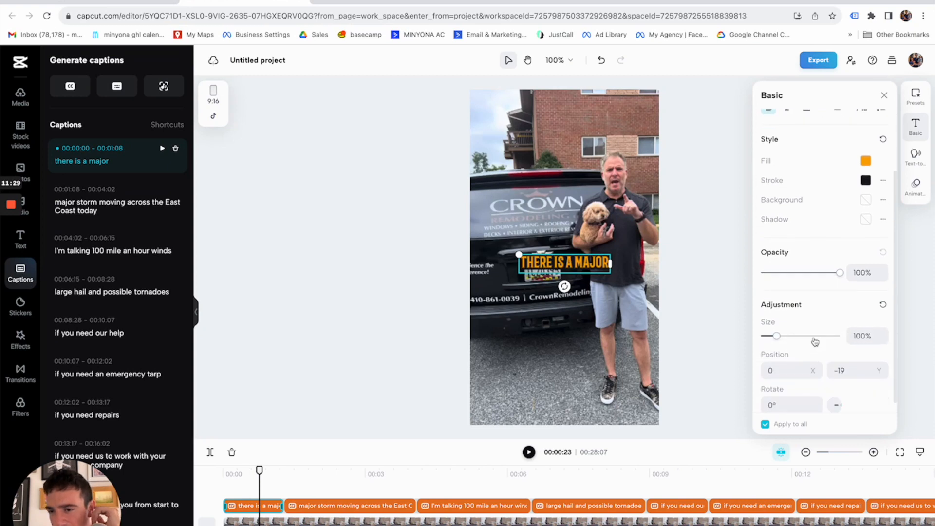
scroll(811, 342, "down", 1)
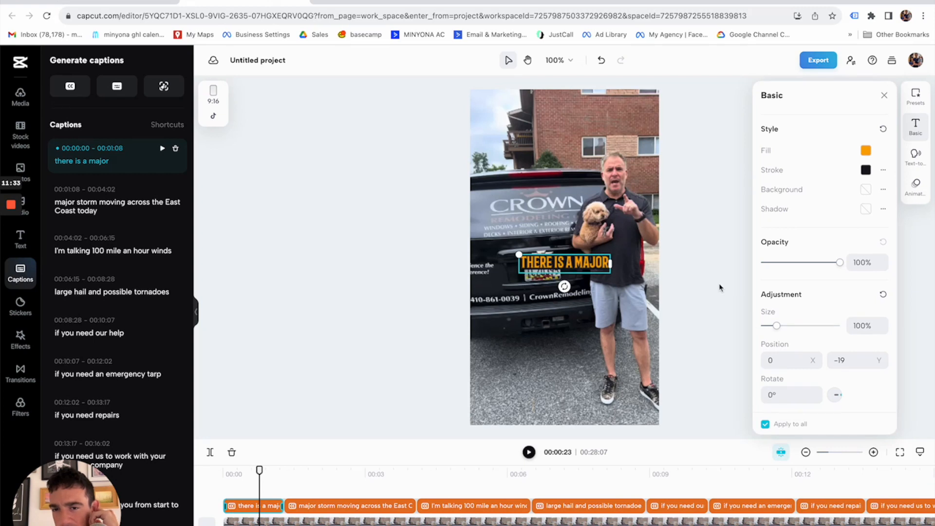
scroll(794, 190, "up", 2)
left_click(874, 168)
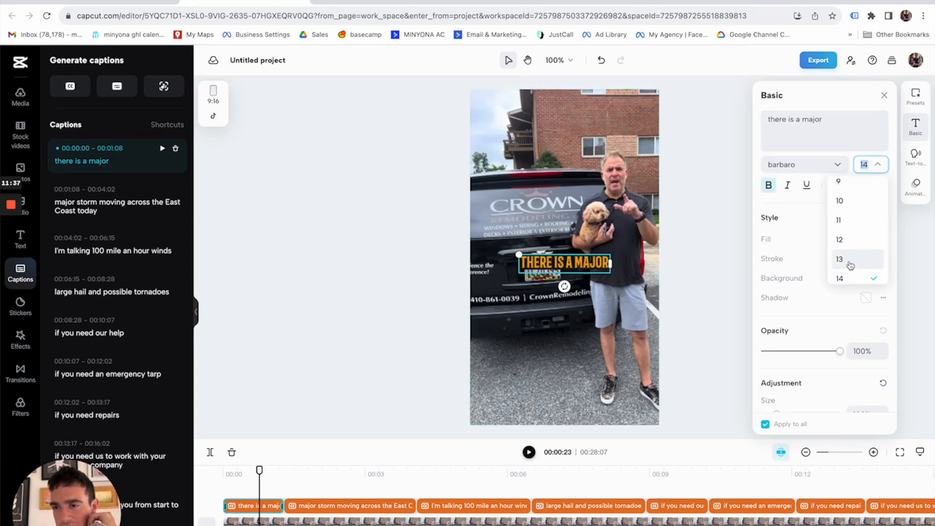
scroll(851, 275, "down", 3)
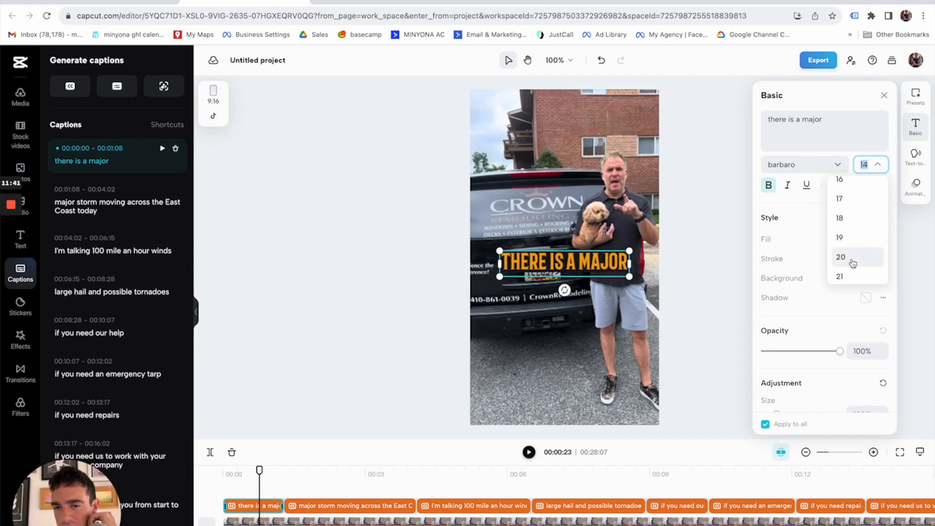
left_click(852, 258)
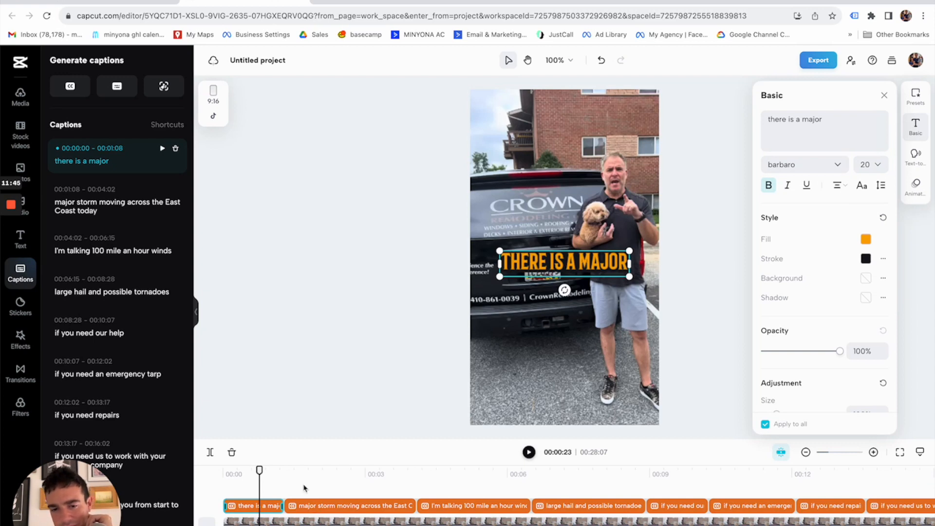
left_click(325, 479)
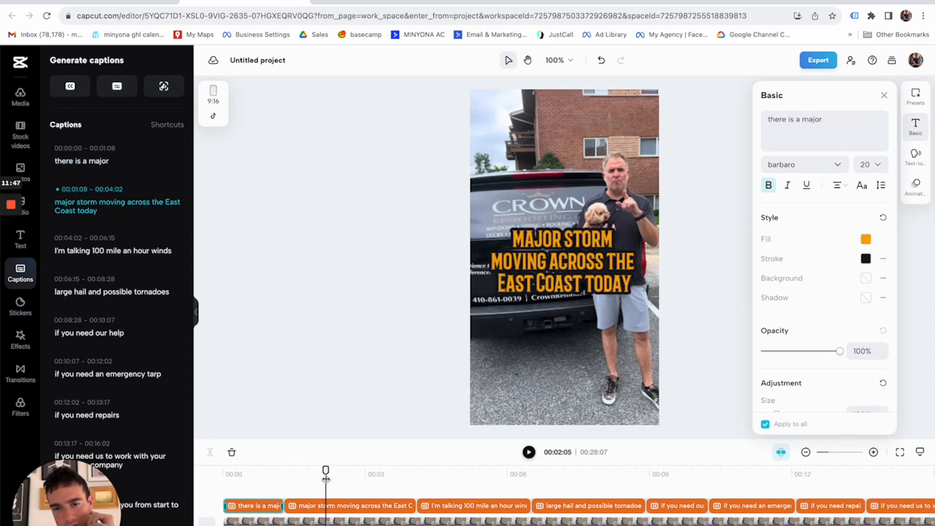
left_click(262, 478)
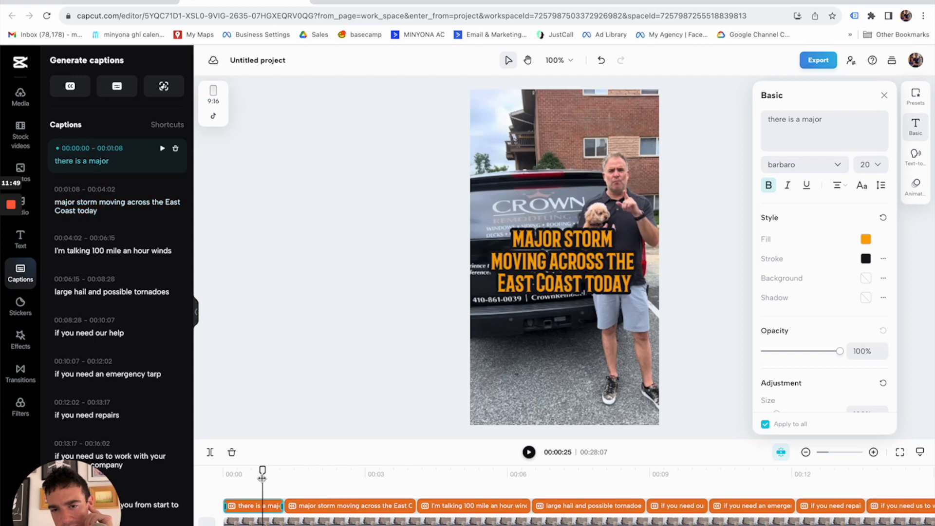
- Apply the Karaoke entrance animation to the "there is a major" caption with a duration of 1.3 s
left_click(914, 185)
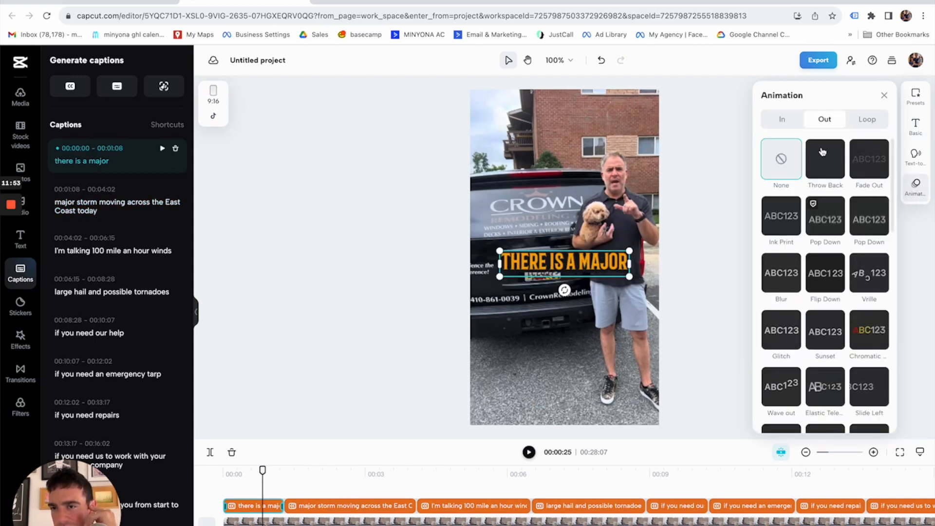
left_click(782, 120)
scroll(837, 221, "down", 3)
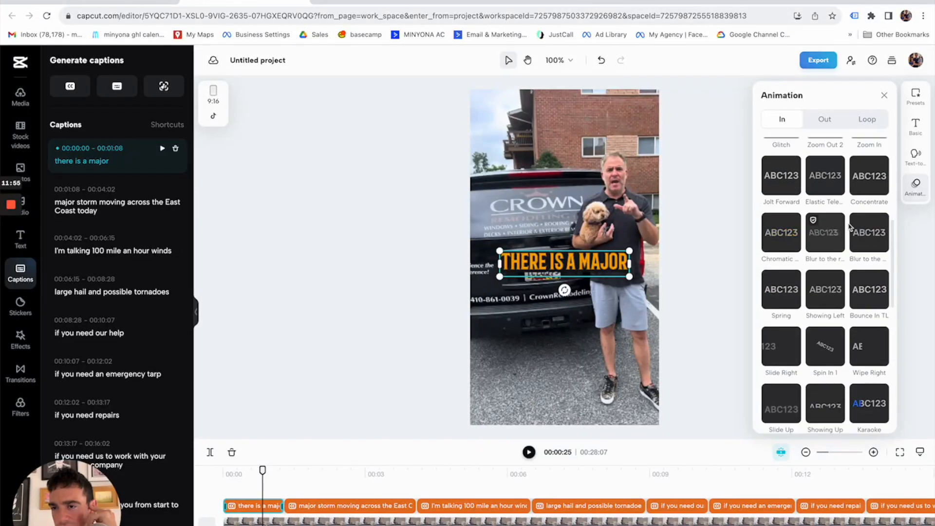
scroll(840, 222, "down", 3)
left_click(870, 382)
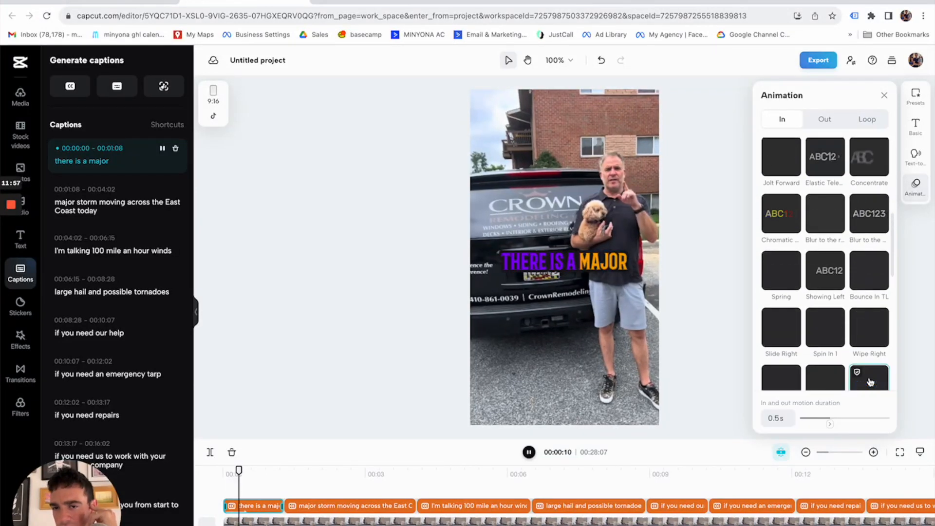
scroll(866, 357, "down", 3)
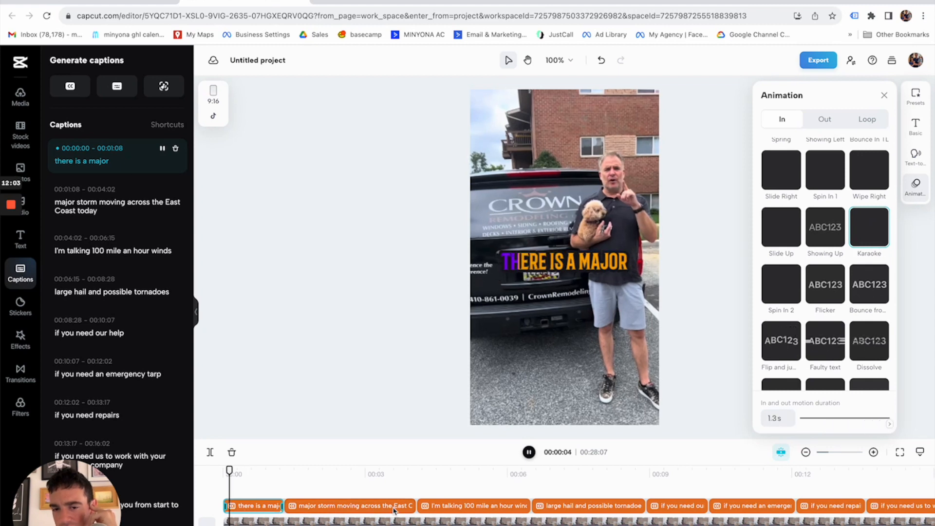
- Apply the Karaoke entrance animation to the "major storm moving across the East Coast today" caption with a duration of 2.8 s
left_click(375, 505)
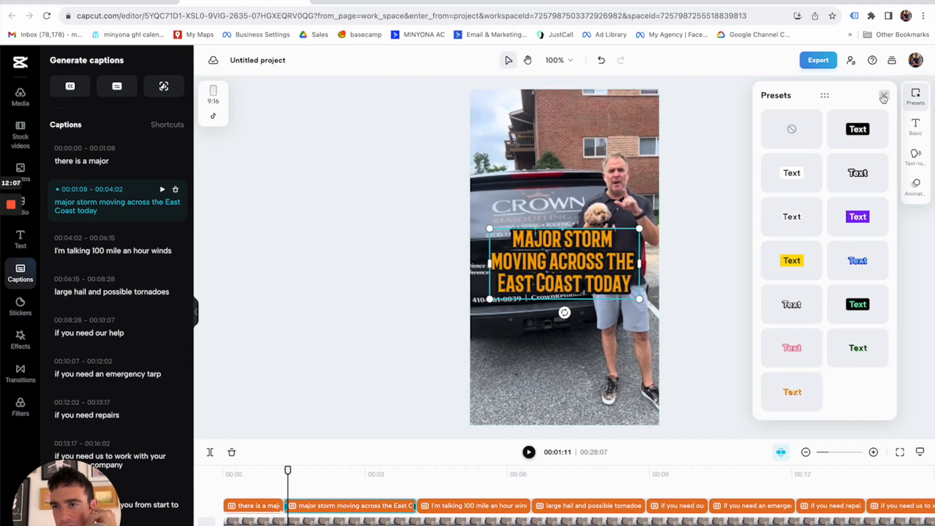
left_click(916, 185)
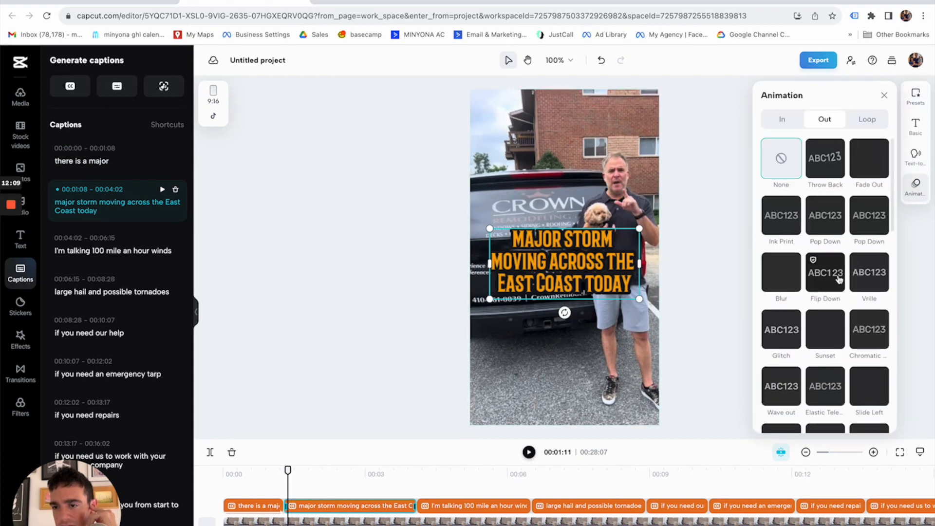
scroll(838, 279, "down", 5)
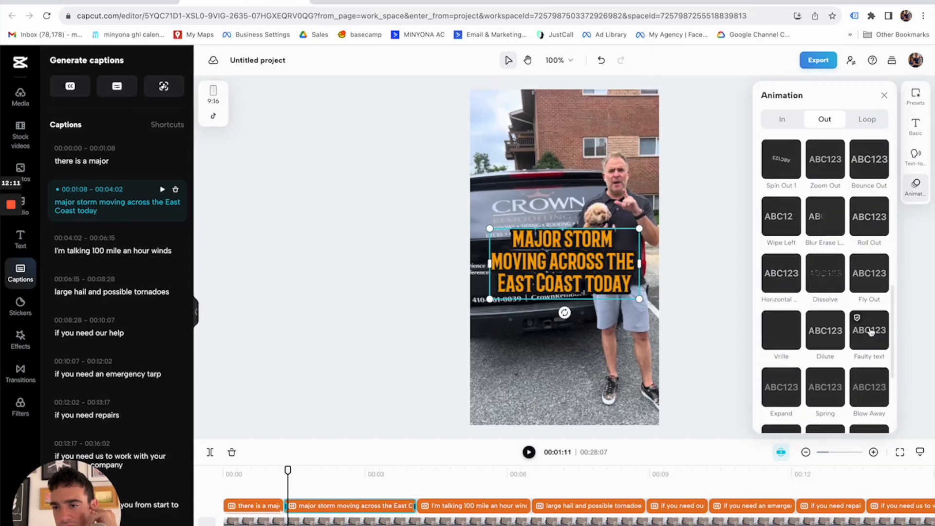
scroll(870, 331, "down", 2)
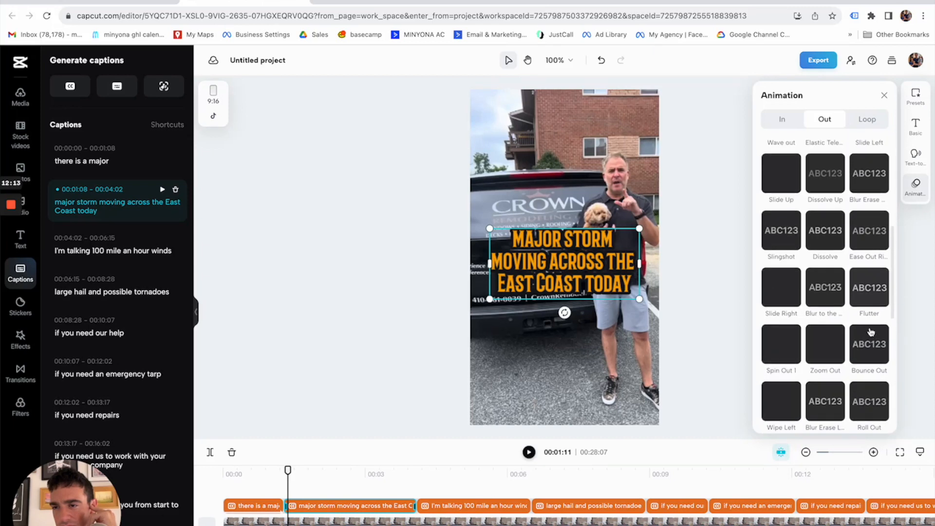
scroll(871, 332, "down", 2)
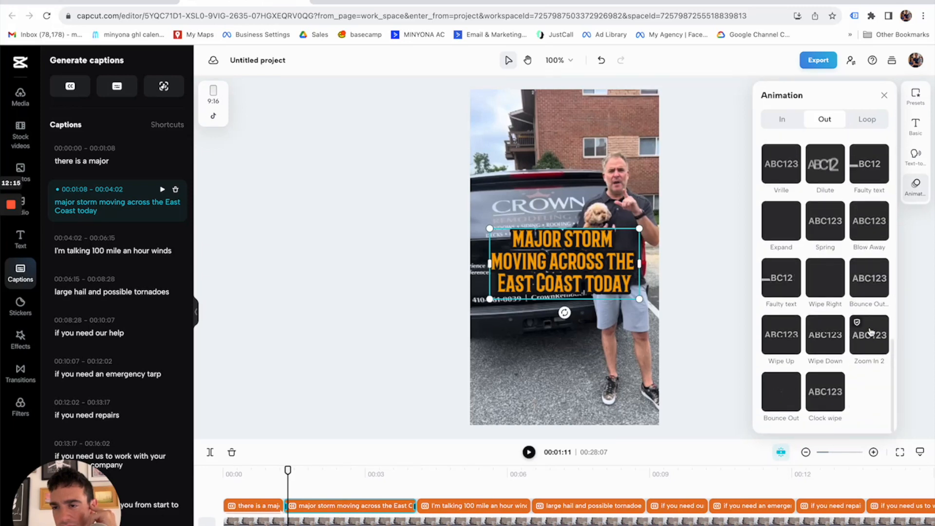
left_click(781, 119)
scroll(863, 291, "down", 2)
scroll(864, 302, "down", 3)
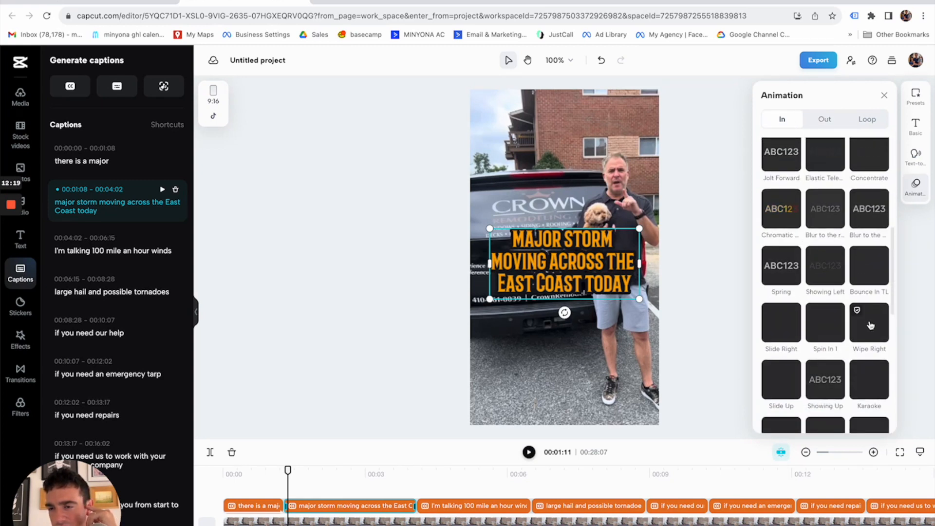
scroll(870, 312, "down", 2)
left_click(872, 295)
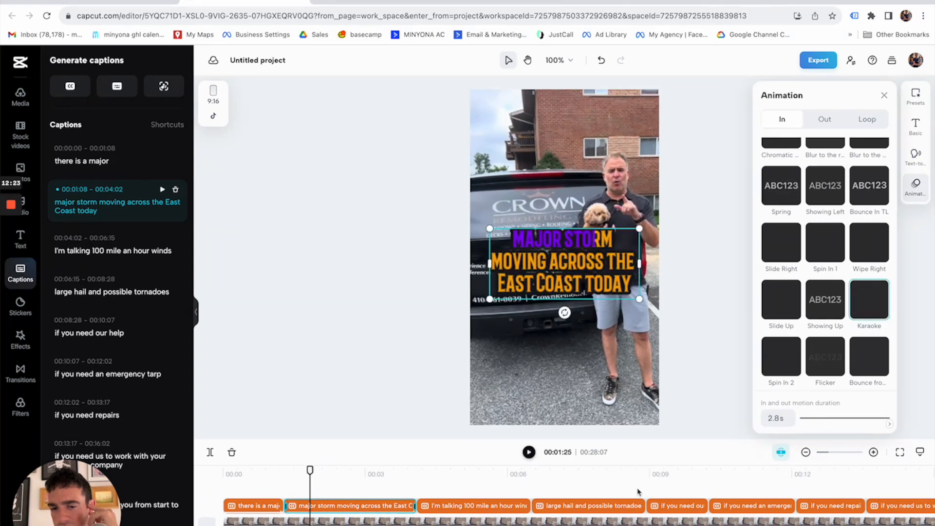
- Apply the Karaoke entrance animation to the "I'm talking 100 mile an hour winds" caption and extend its duration to the maximum
left_click(915, 96)
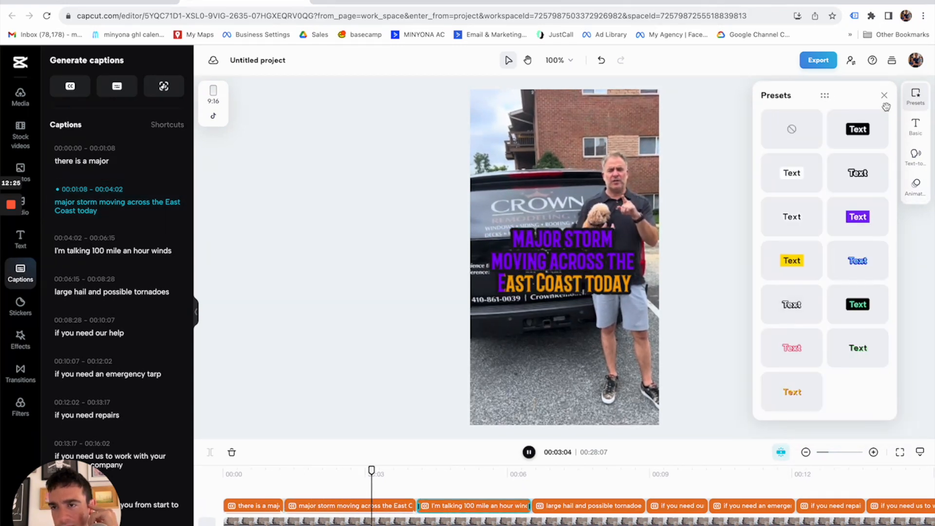
left_click(915, 187)
left_click(782, 117)
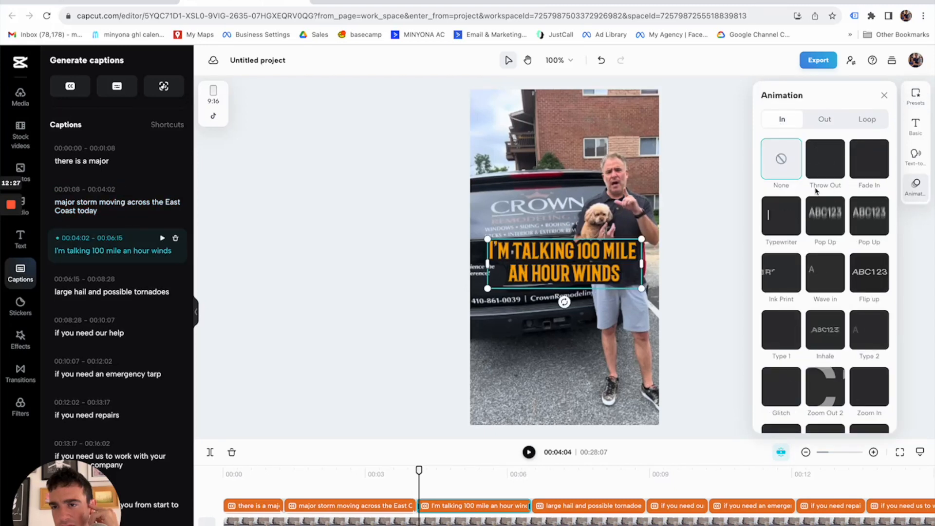
scroll(866, 317, "down", 5)
scroll(867, 317, "down", 2)
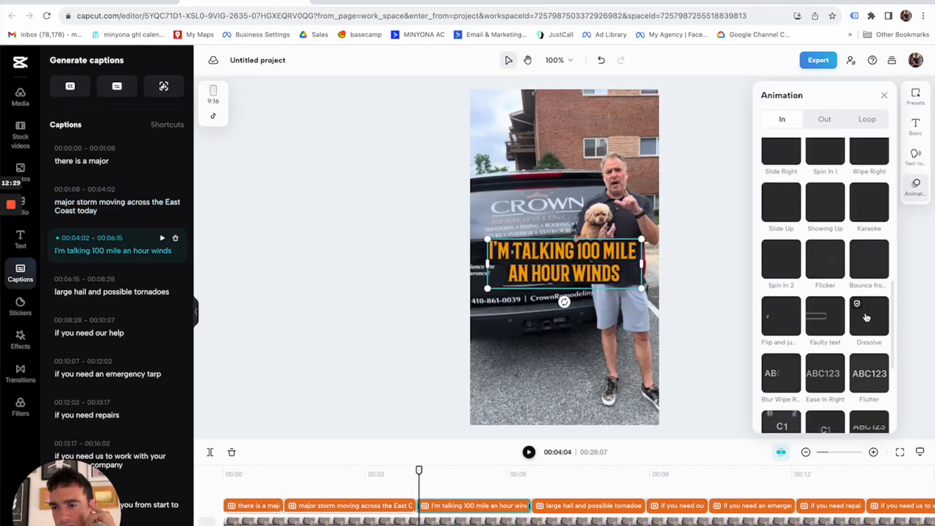
left_click(870, 217)
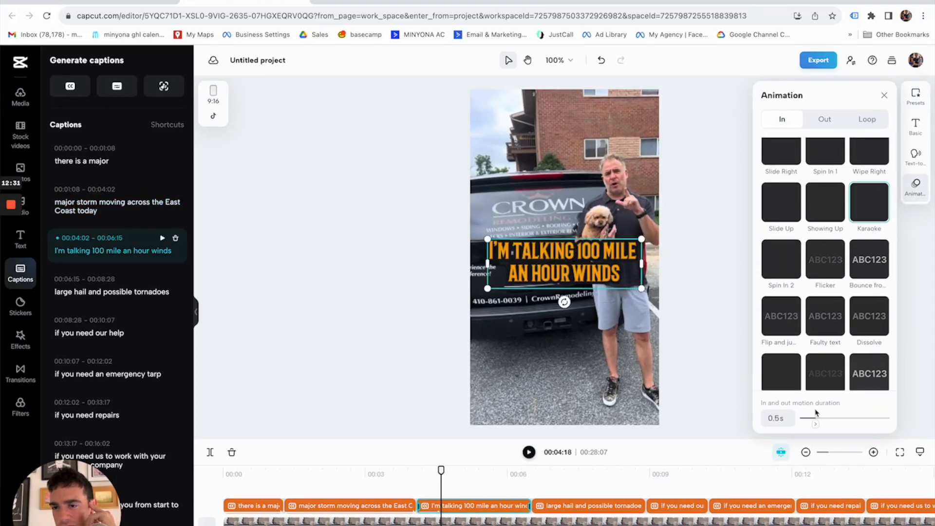
left_click_drag(884, 426, 892, 427)
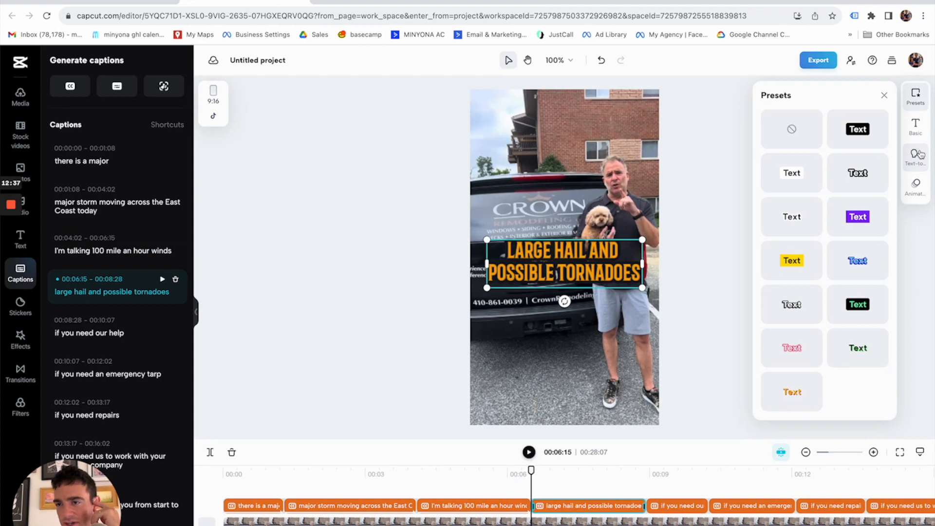
- Apply the Karaoke entrance animation to the "large hail and possible tornadoes" caption with a duration of 2.4 s and play it back
left_click(916, 183)
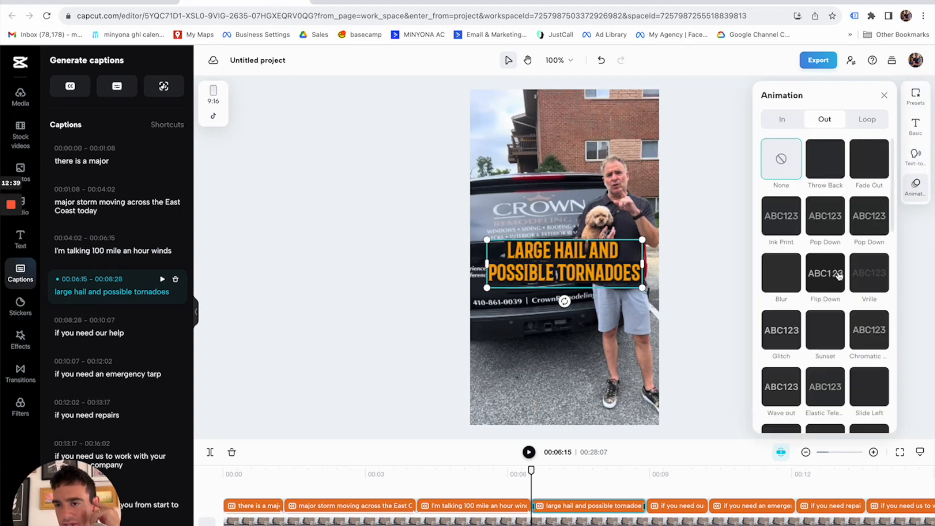
scroll(844, 271, "down", 1)
left_click(782, 119)
scroll(839, 201, "down", 5)
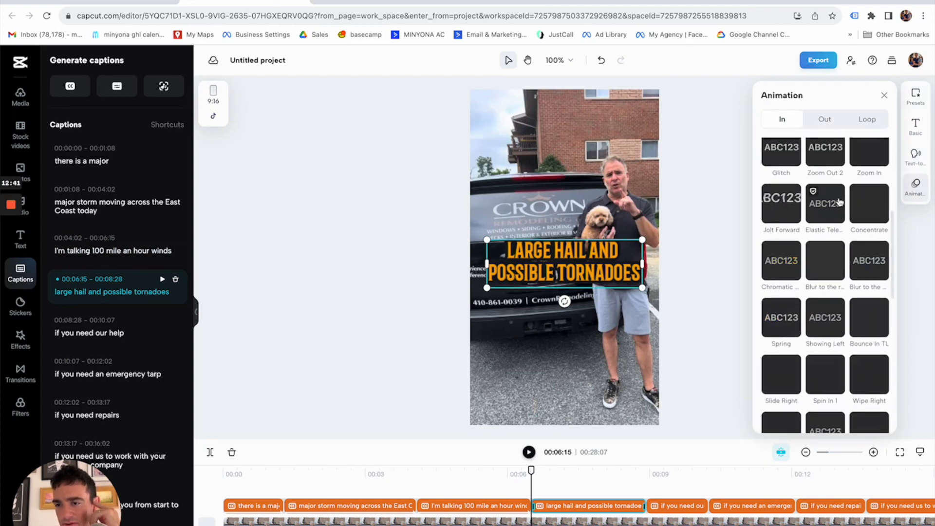
scroll(838, 201, "down", 2)
left_click(864, 270)
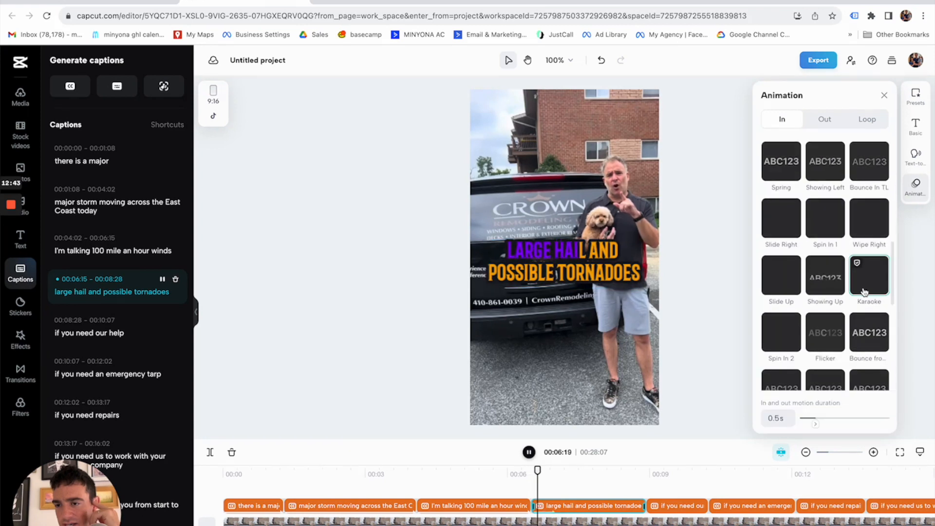
left_click_drag(818, 425, 890, 426)
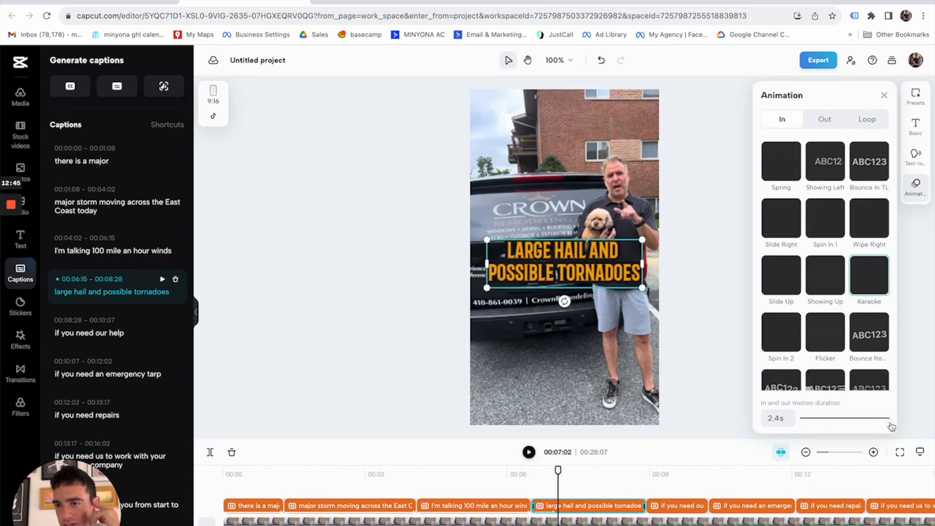
key("space")
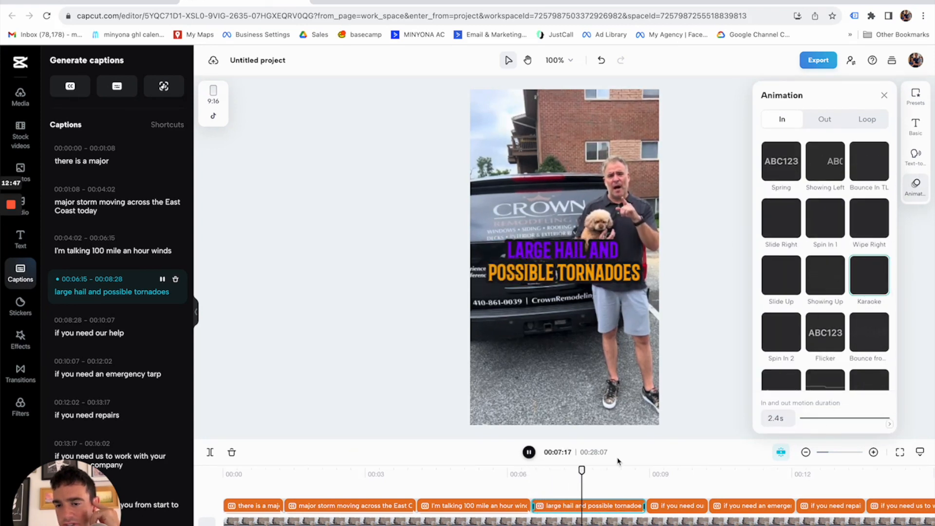
- Apply the Karaoke entrance animation to the "if you need our help" caption
left_click(671, 507)
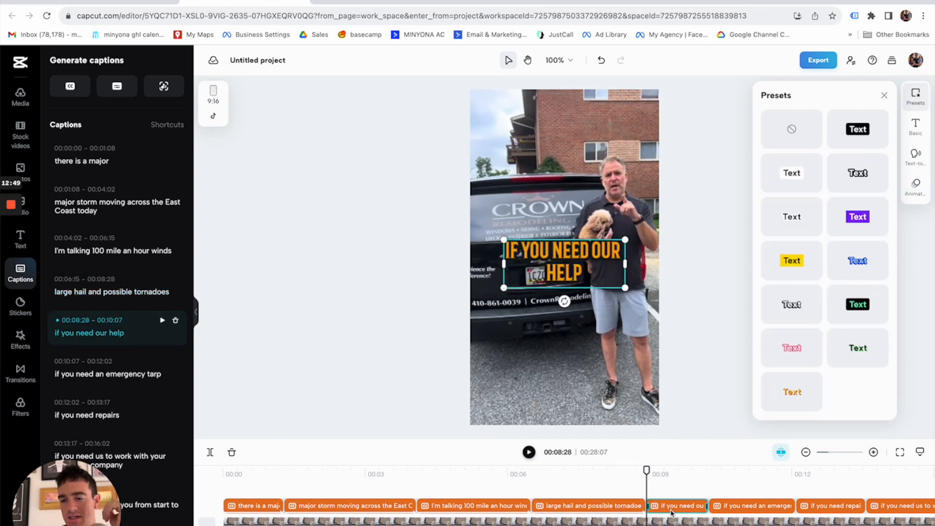
key("XF86AudioRaiseVolume")
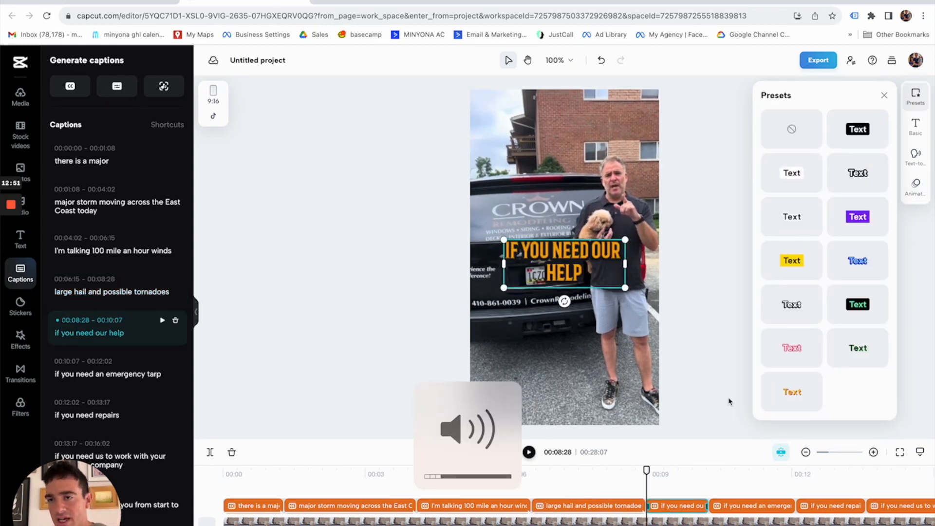
left_click(914, 188)
scroll(859, 338, "down", 5)
scroll(859, 338, "down", 2)
scroll(874, 354, "down", 5)
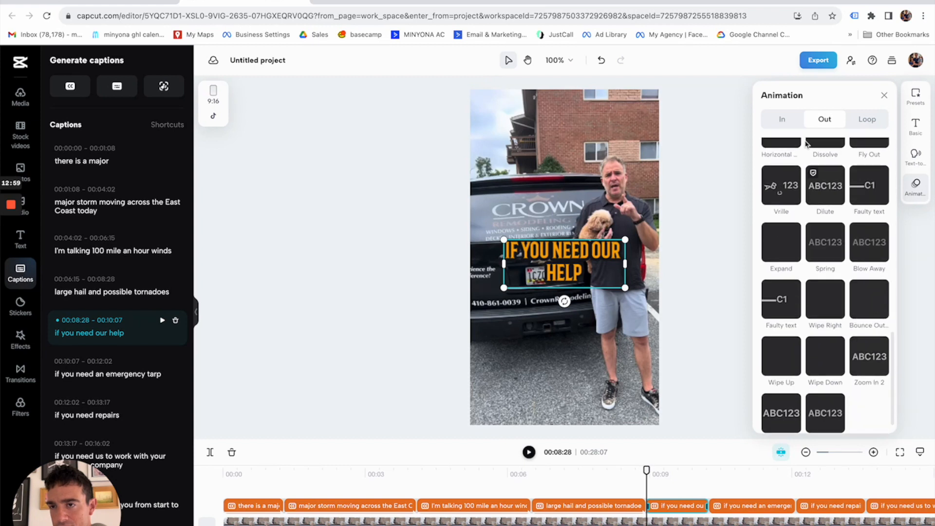
left_click(781, 119)
scroll(872, 282, "down", 6)
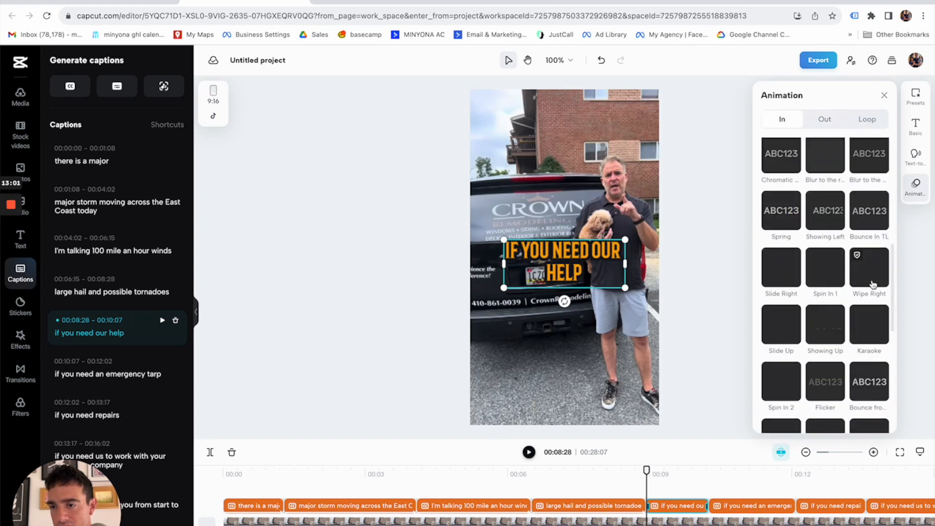
scroll(873, 263, "down", 1)
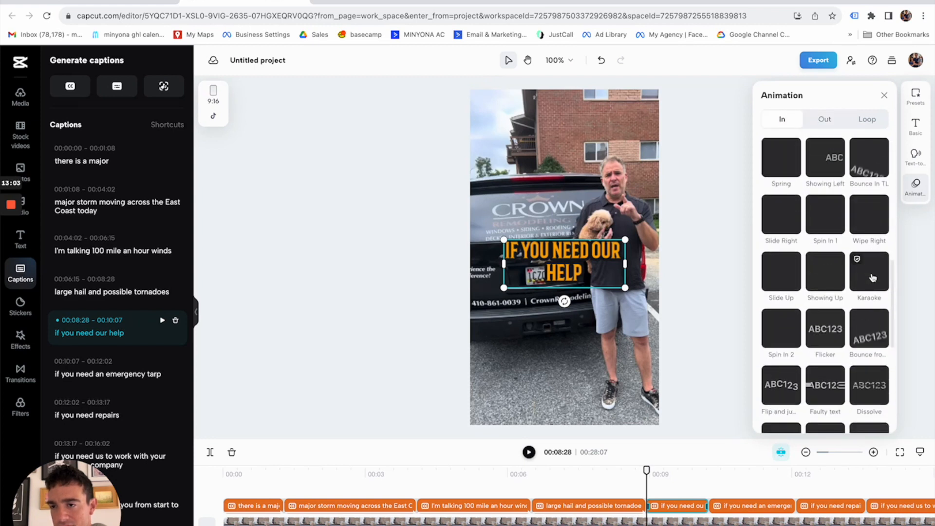
left_click(872, 273)
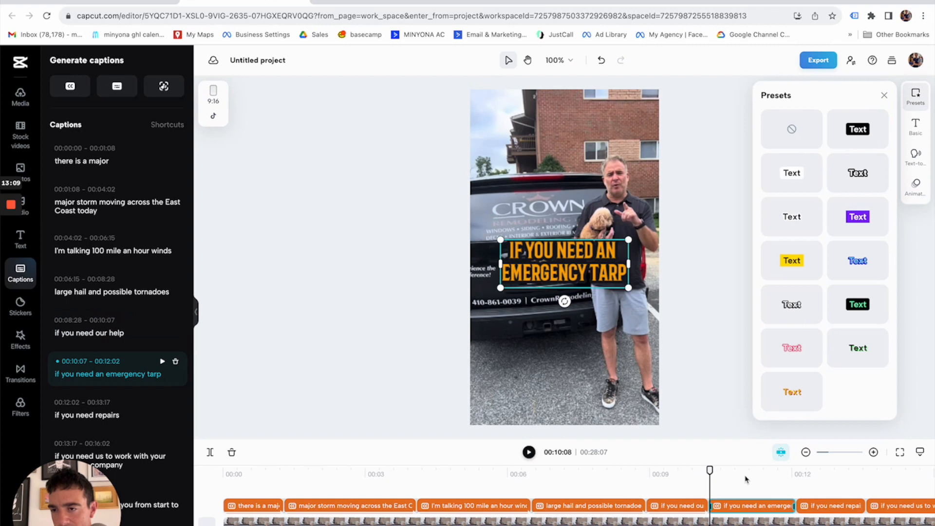
- Apply the Karaoke entrance animation to the "if you need an emergency tarp" caption with a duration of 1.8 s
left_click(916, 190)
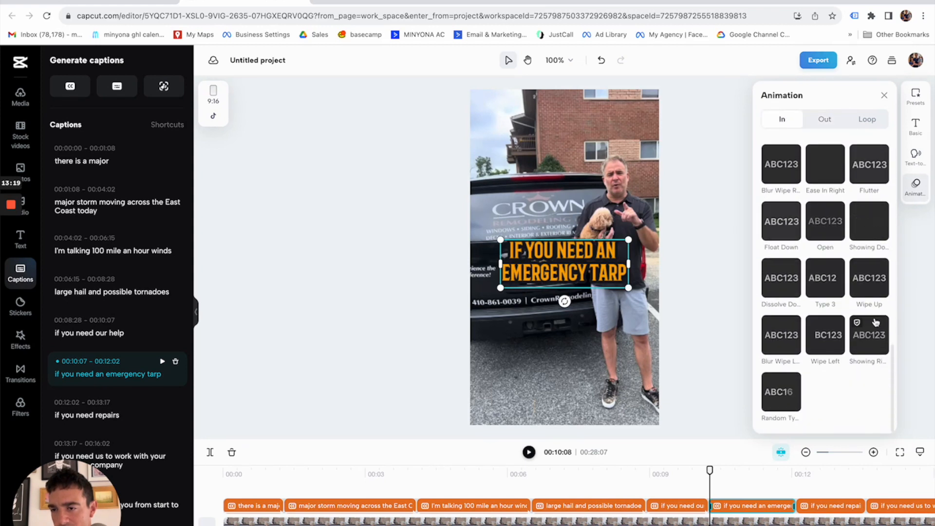
scroll(874, 322, "up", 5)
scroll(874, 322, "up", 5)
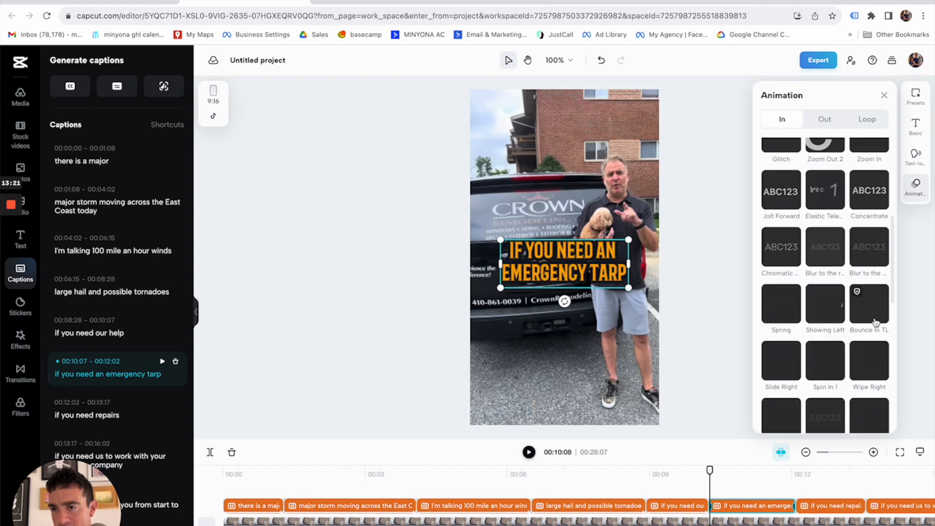
scroll(874, 322, "up", 1)
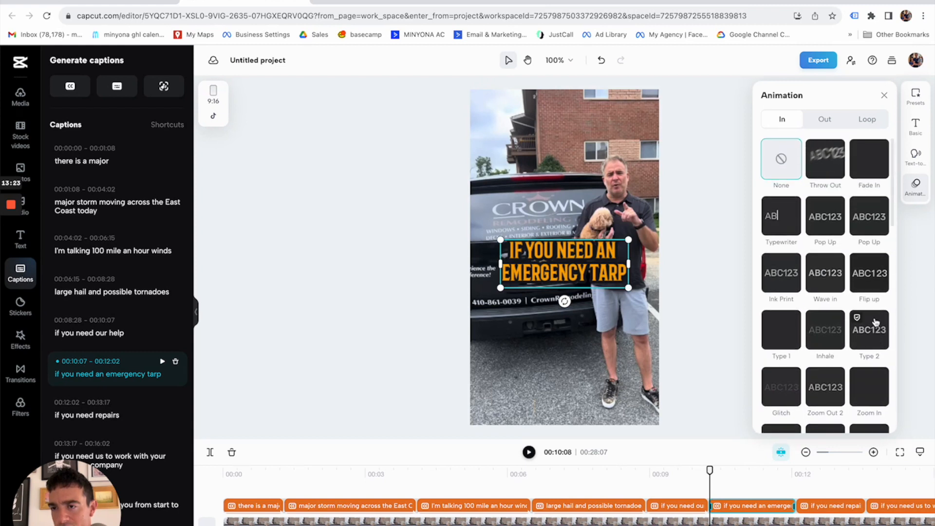
scroll(828, 302, "down", 3)
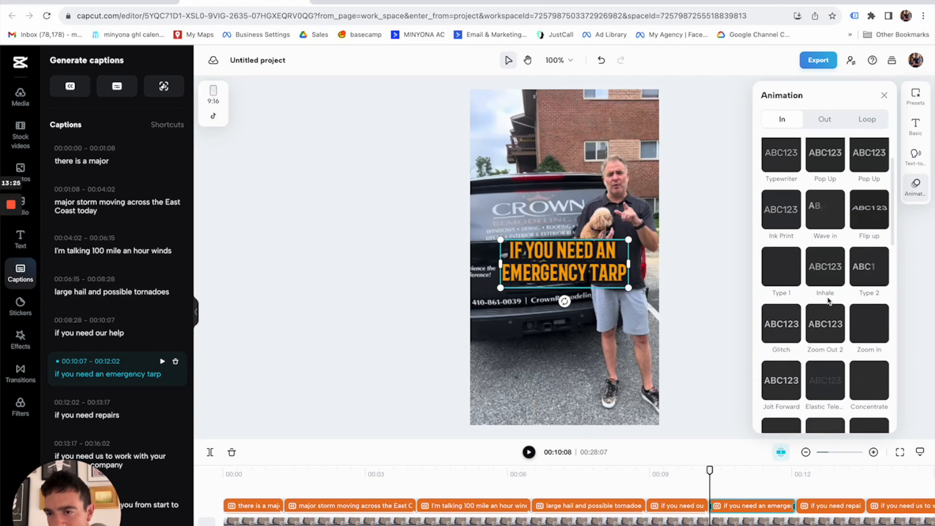
scroll(827, 300, "down", 3)
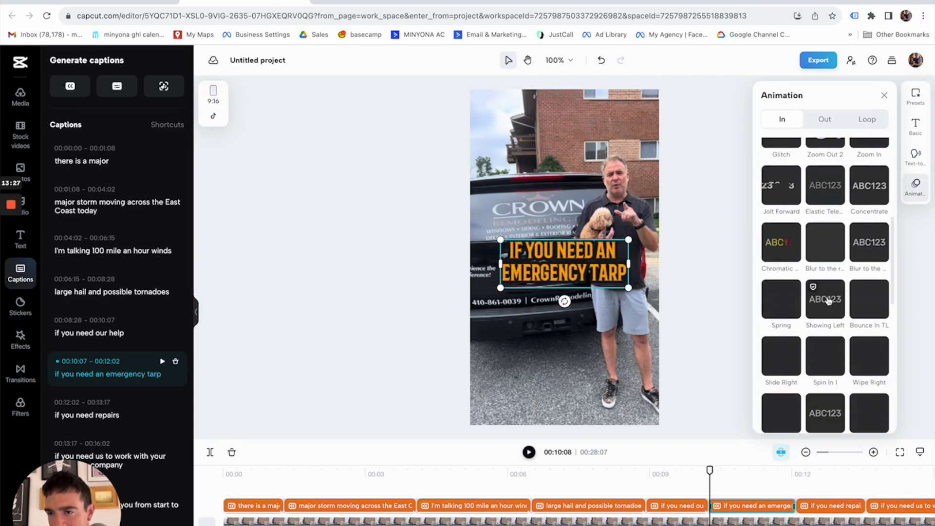
scroll(828, 300, "down", 3)
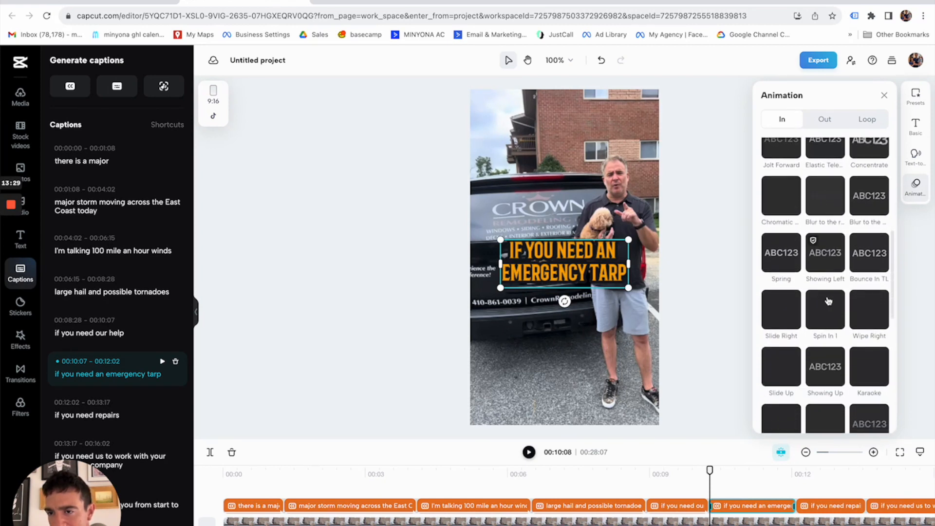
scroll(827, 301, "down", 1)
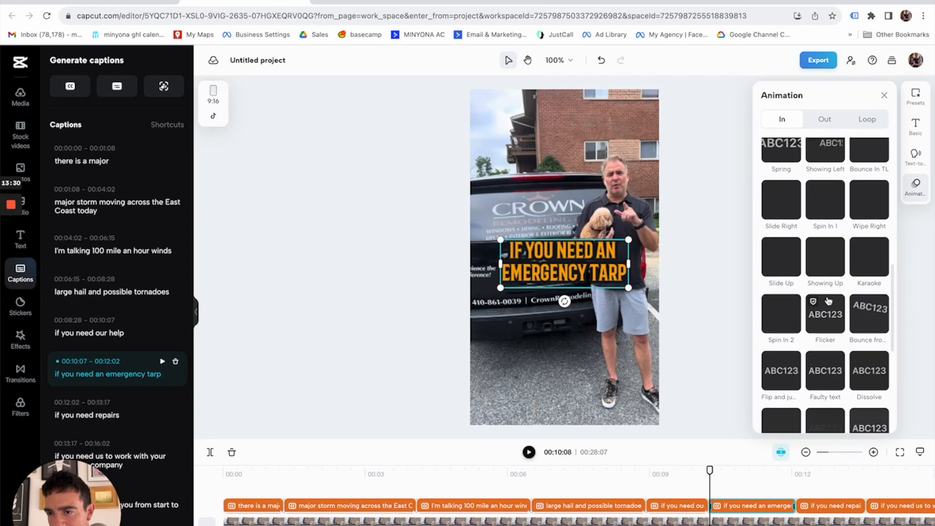
left_click(864, 268)
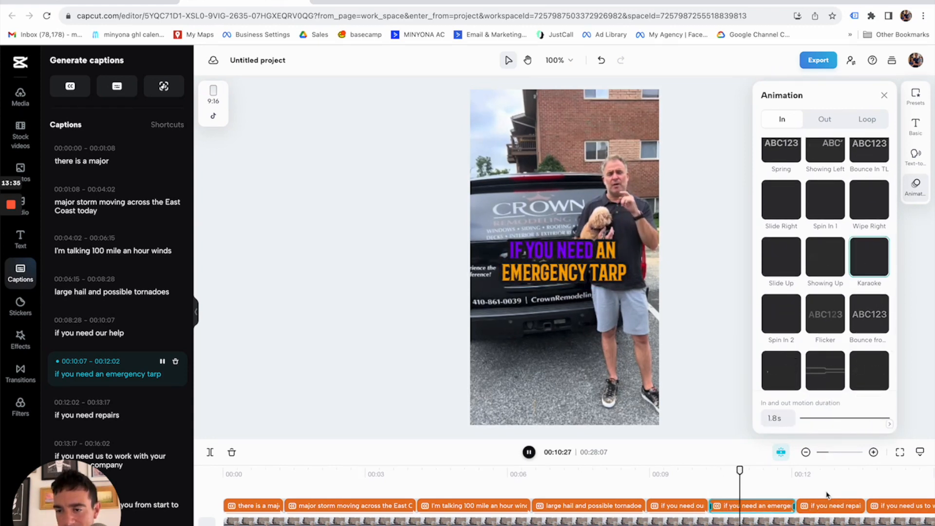
- Try to select all captions from "if you need repairs" to the end of the timeline together
left_click(806, 452)
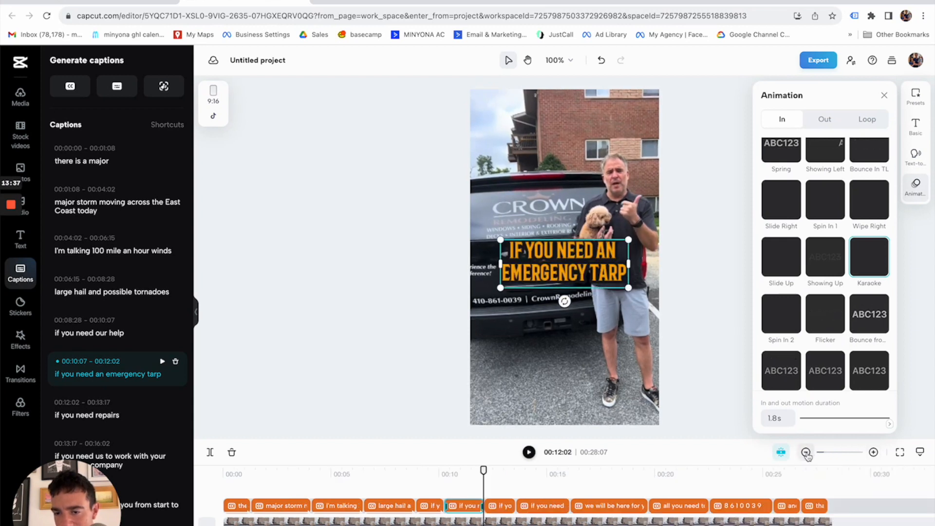
left_click_drag(504, 493, 811, 511)
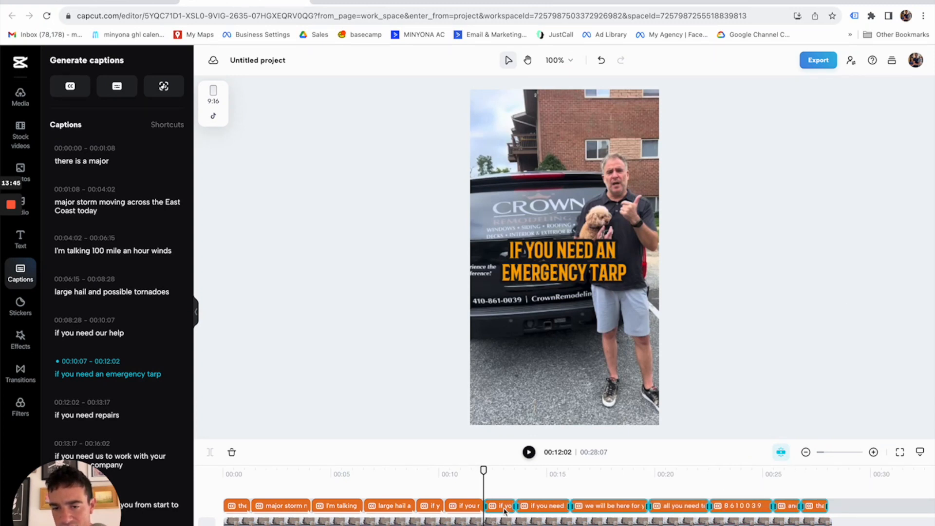
left_click(462, 507)
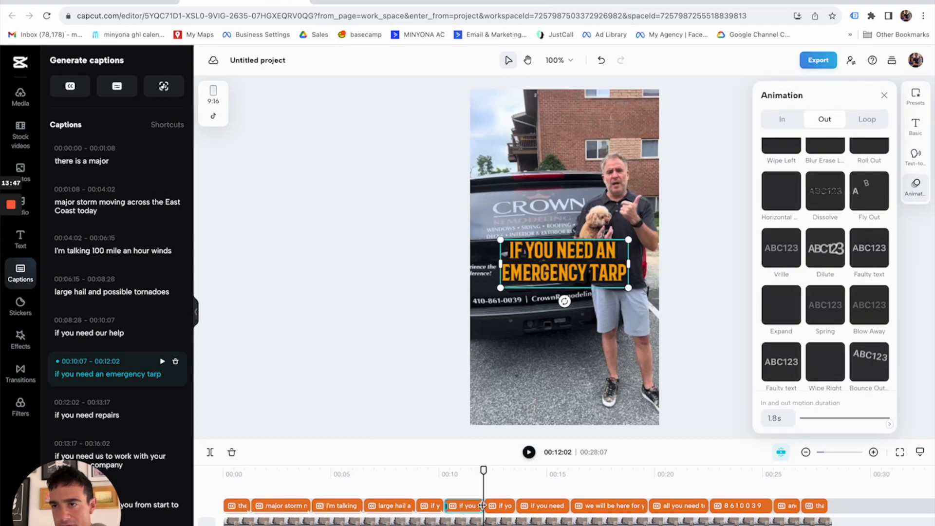
- Apply the Karaoke entrance animation to the "if you need repairs" caption with a duration of 1.4 s
left_click(504, 508)
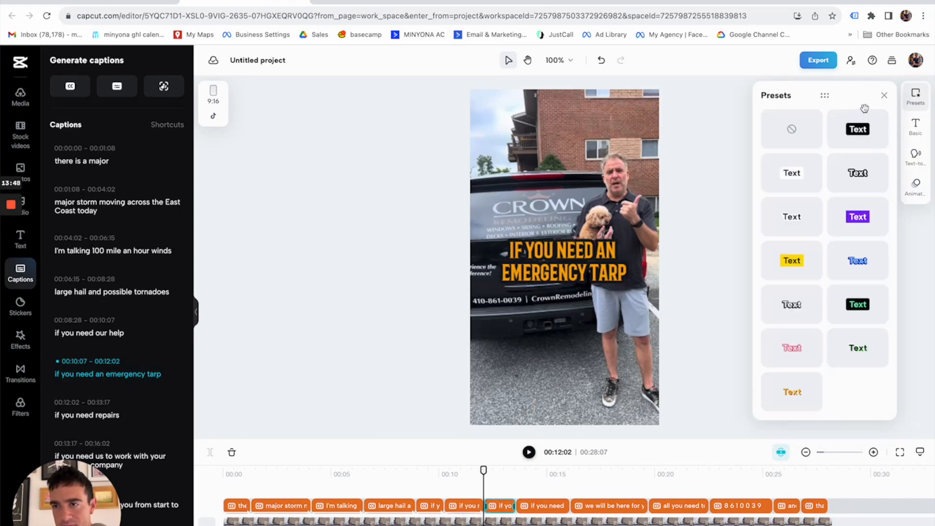
left_click(917, 188)
left_click(782, 119)
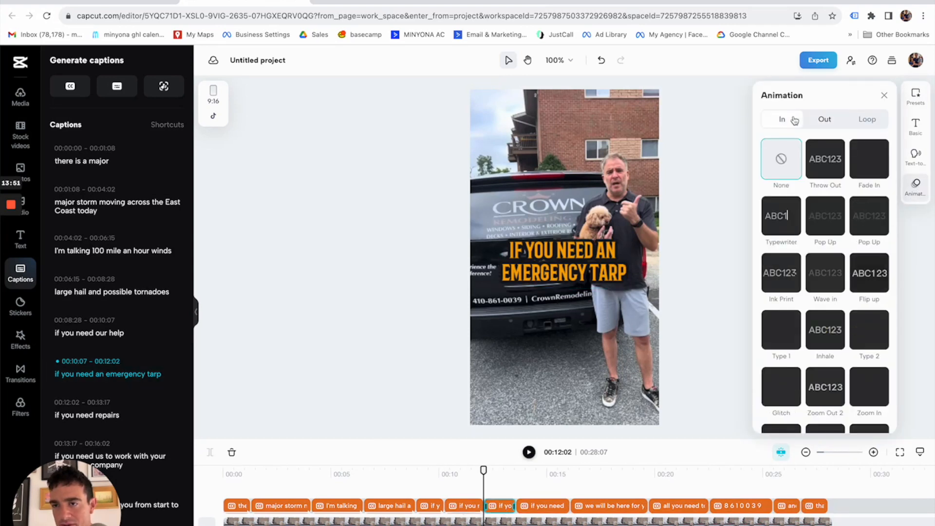
scroll(867, 316, "down", 3)
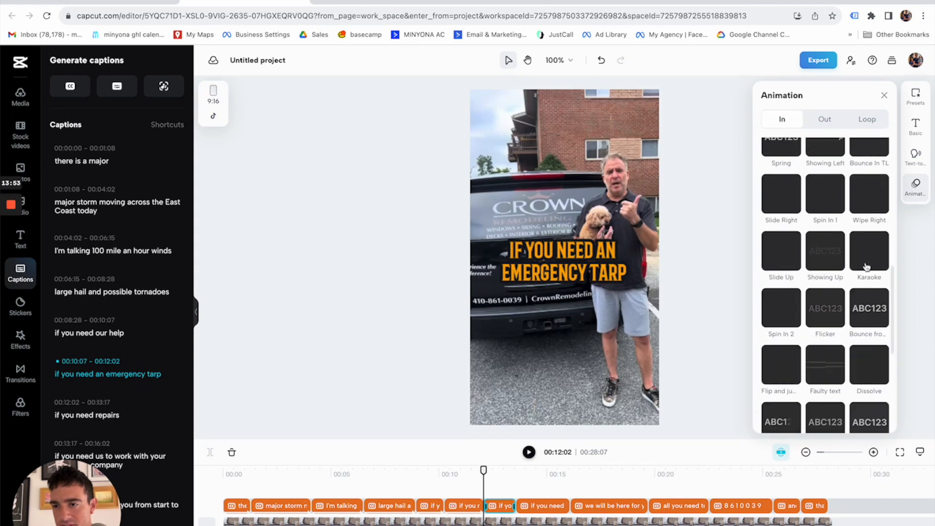
left_click(868, 251)
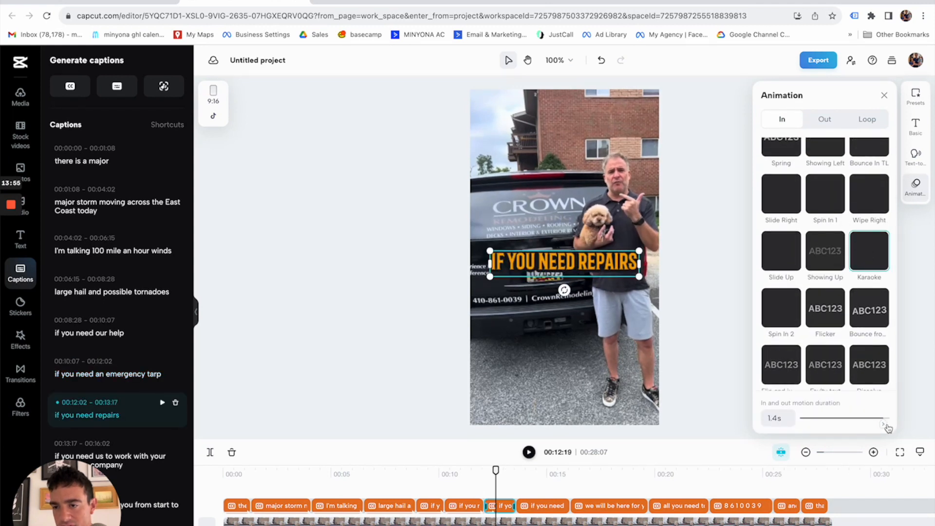
- Apply the Karaoke entrance animation to the "if you need us to work with your insurance company" caption with a duration of 2.5 s
left_click(545, 507)
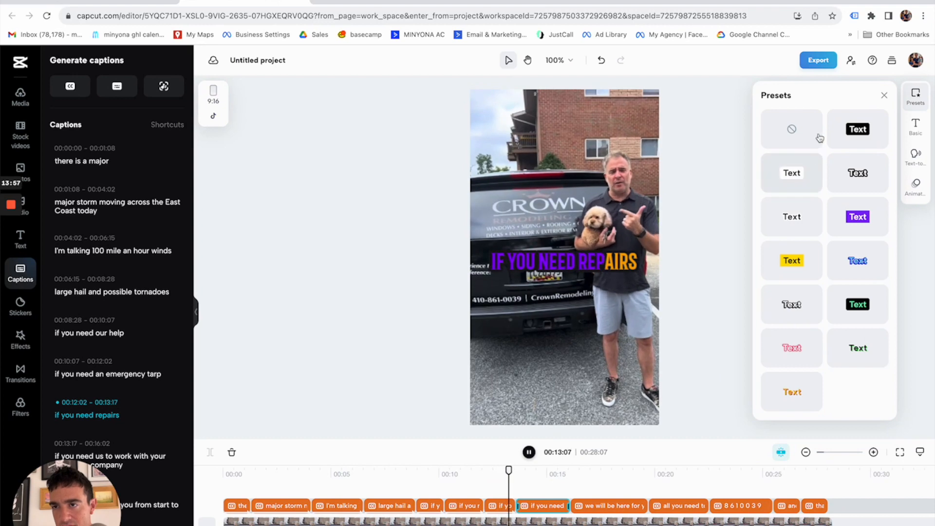
left_click(916, 185)
left_click(788, 125)
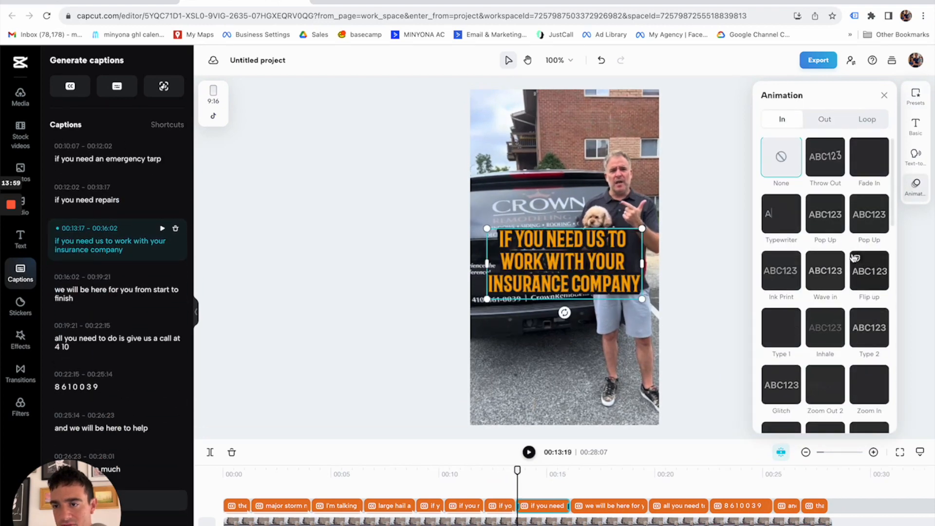
scroll(852, 258, "down", 5)
left_click(865, 203)
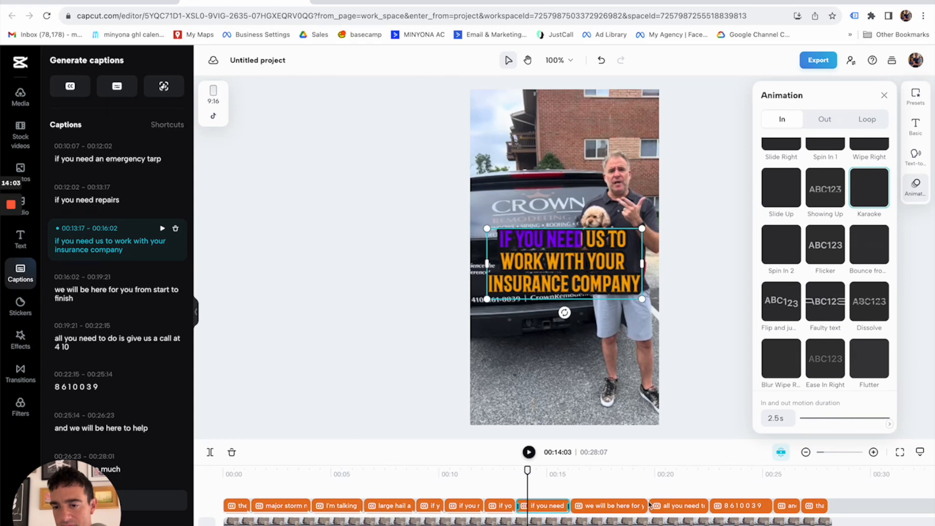
- Apply the Karaoke entrance animation to the "we will be here for you from start to finish" caption and extend it to the caption's length
left_click(915, 96)
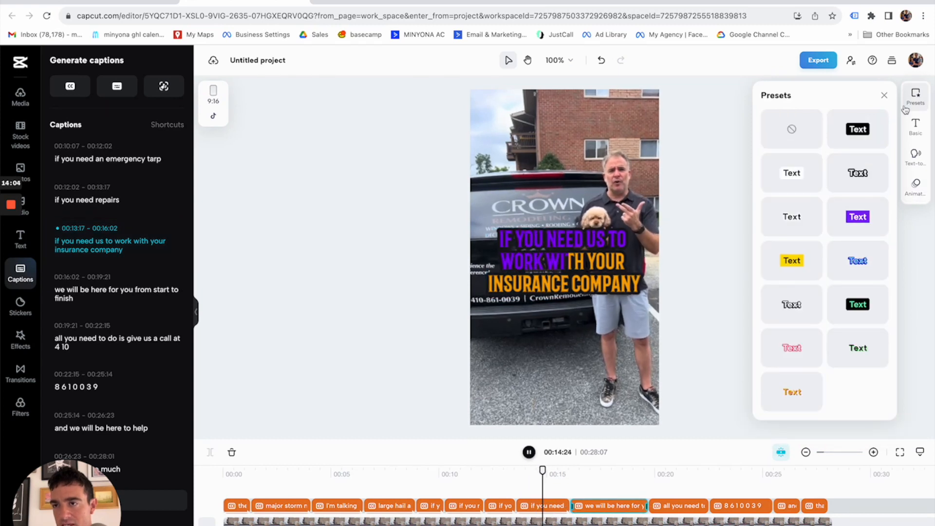
left_click(915, 185)
scroll(862, 249, "down", 7)
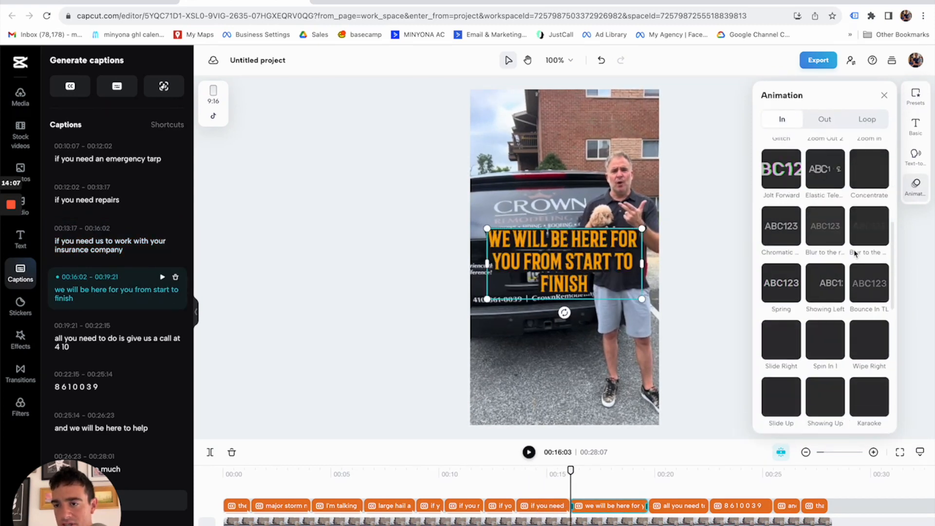
left_click(869, 246)
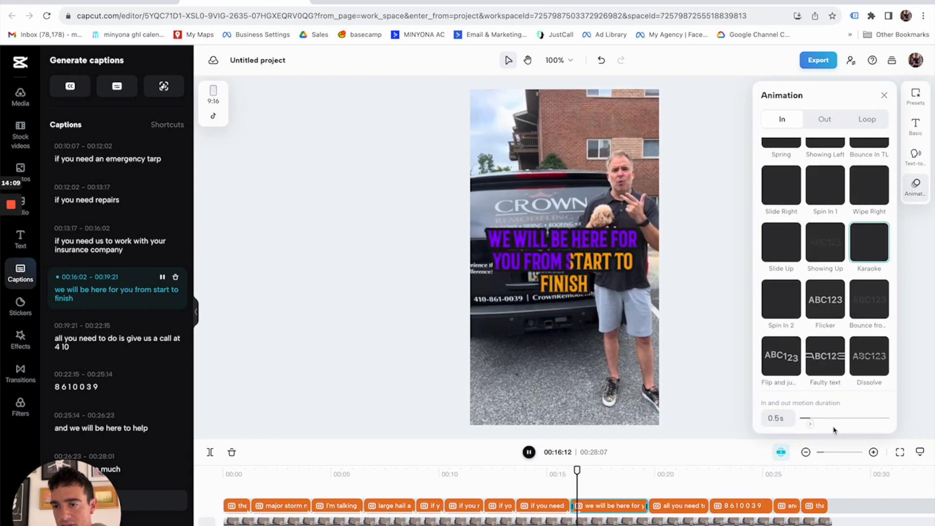
- Apply the Karaoke entrance animation to the "all you need to do is give us a call" caption with the maximum duration
left_click(700, 508)
left_click(918, 187)
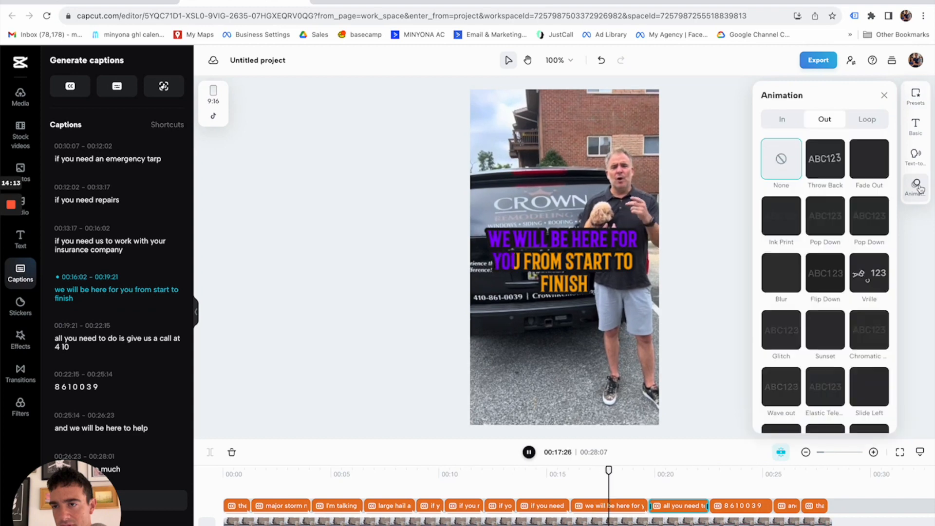
left_click(781, 119)
scroll(862, 292, "down", 5)
scroll(862, 295, "down", 3)
left_click(864, 242)
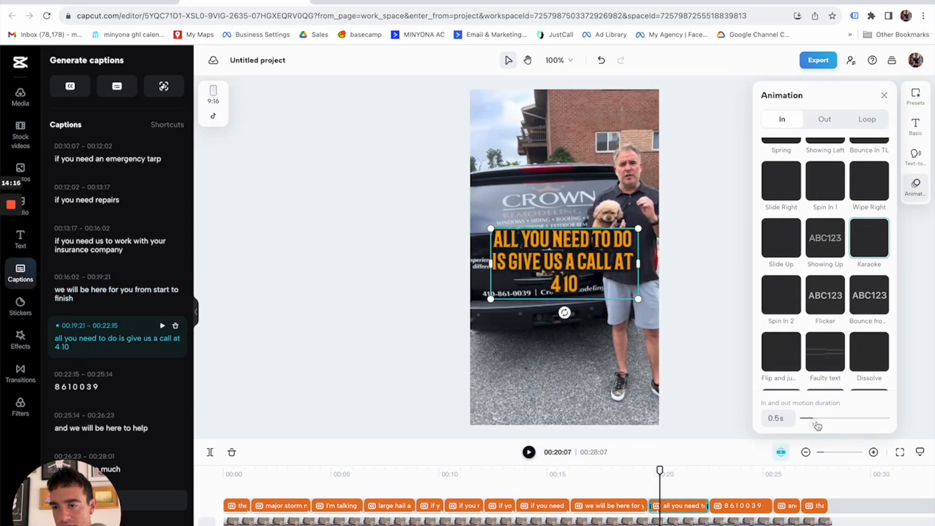
left_click_drag(846, 426, 890, 425)
key("space")
- Apply the Karaoke entrance animation to the phone number caption with a duration of 3 s
left_click(763, 504)
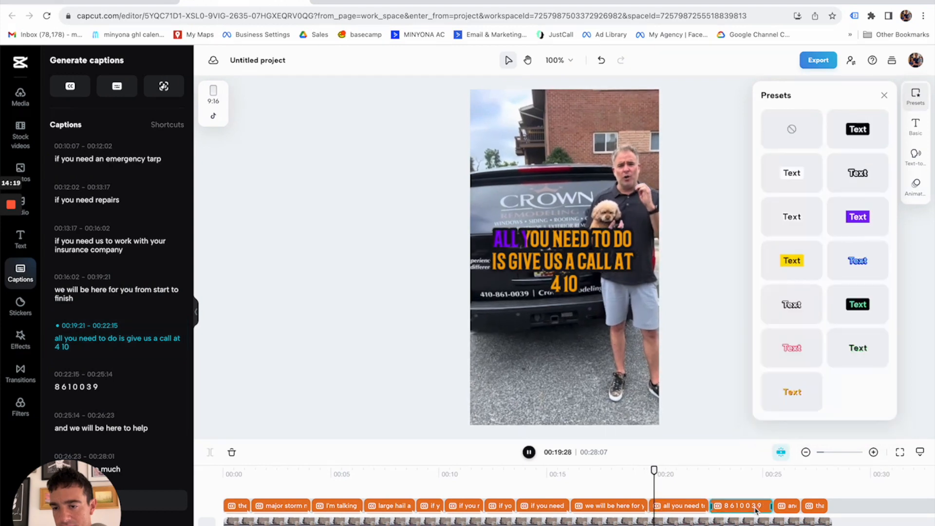
left_click(915, 188)
left_click(788, 123)
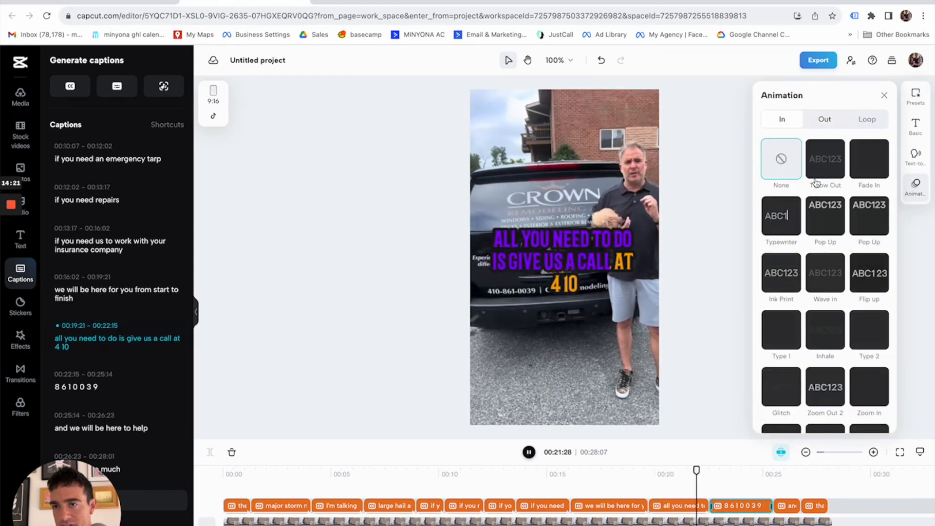
scroll(859, 289, "down", 8)
scroll(859, 291, "down", 1)
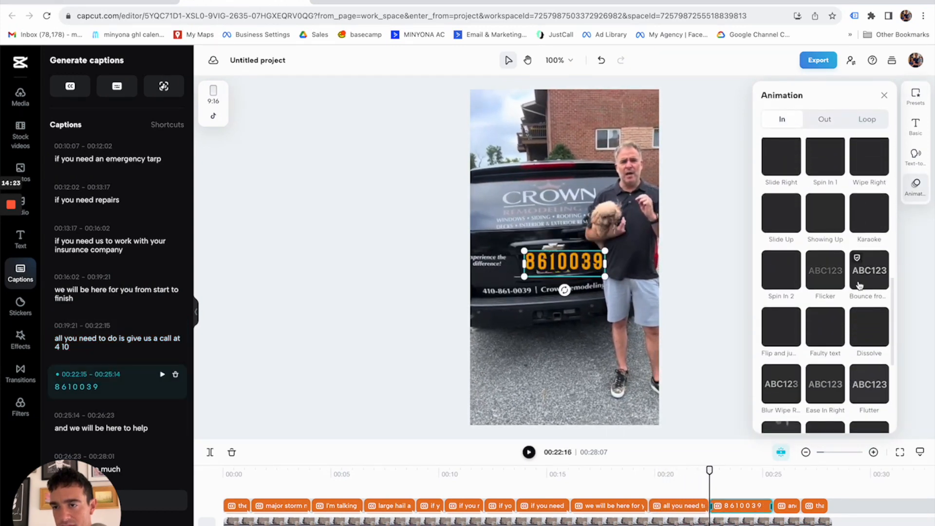
left_click(871, 224)
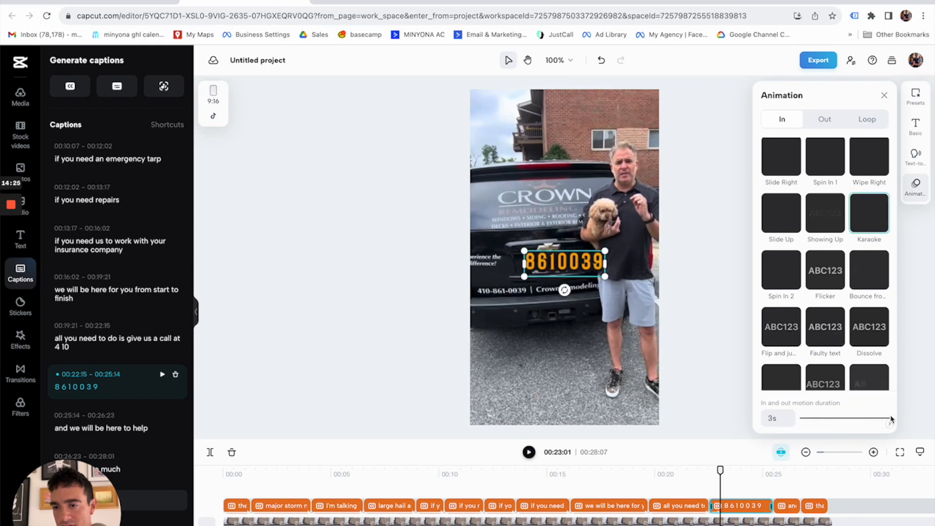
- Apply the Karaoke entrance animation to the "and we will be here to help" caption with a duration of 1.3 s
left_click(915, 96)
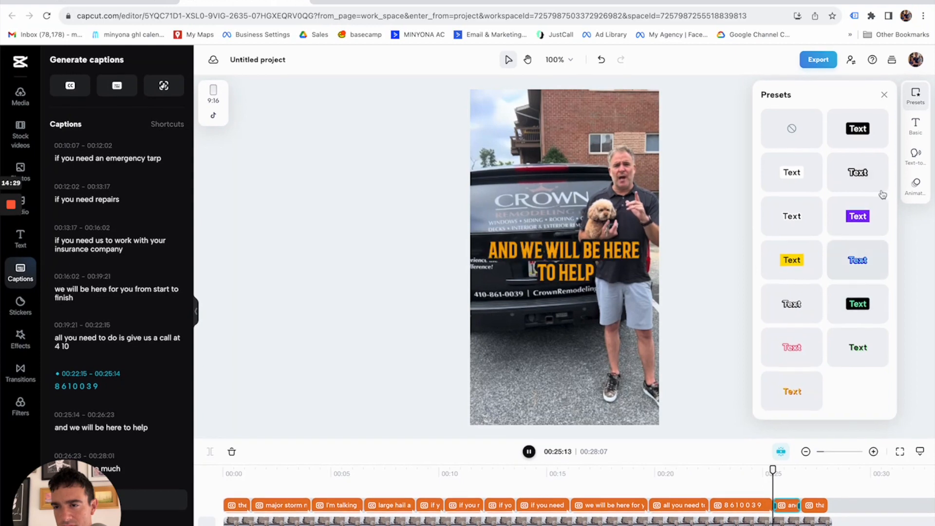
key("space")
left_click(915, 190)
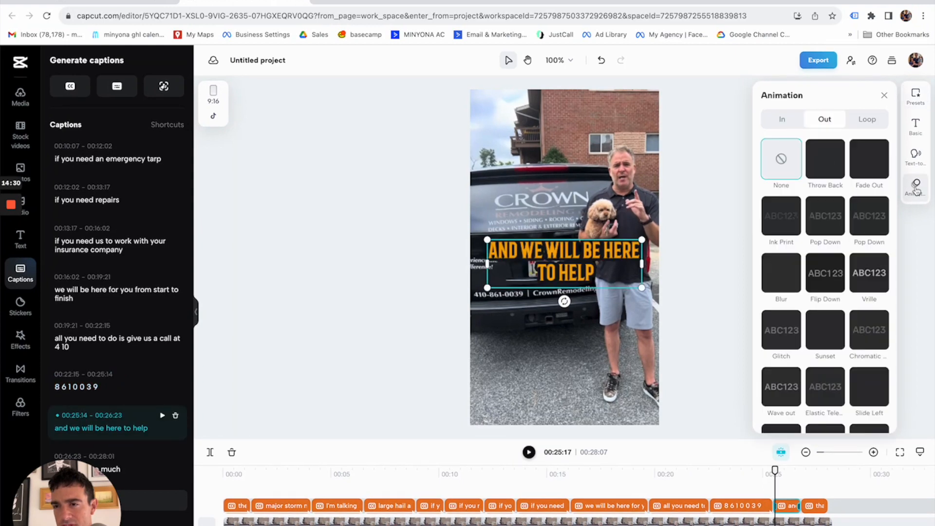
left_click(781, 119)
scroll(827, 243, "down", 5)
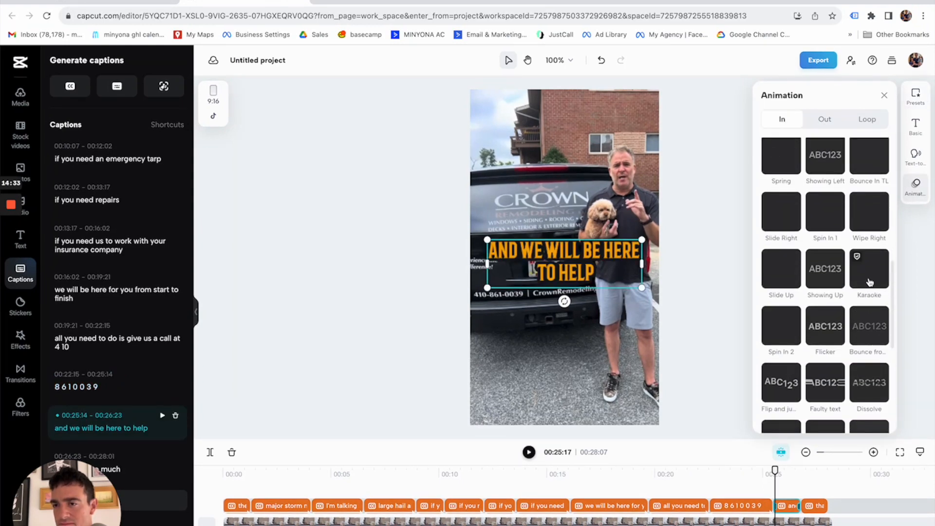
left_click(869, 283)
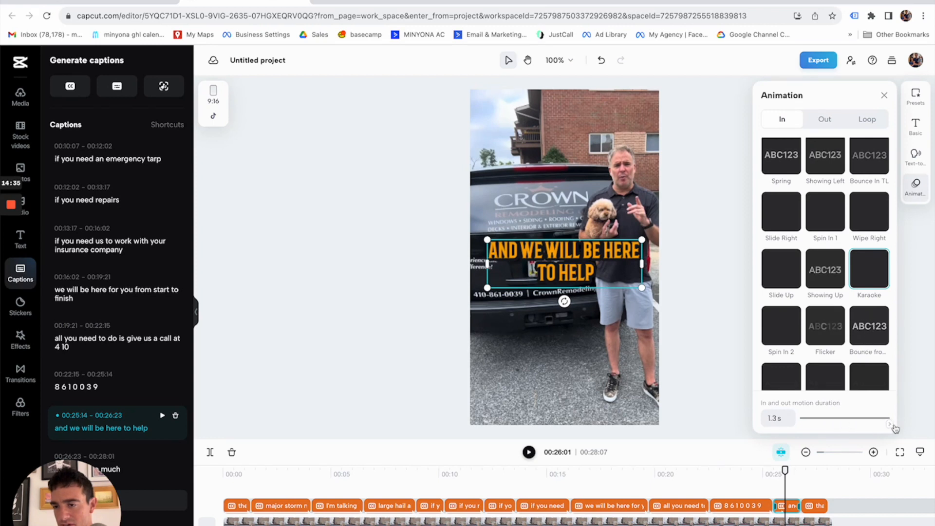
- Apply the Karaoke entrance animation to the "thank you so much" caption with a duration of 1.3 s and close the animation settings
left_click(915, 185)
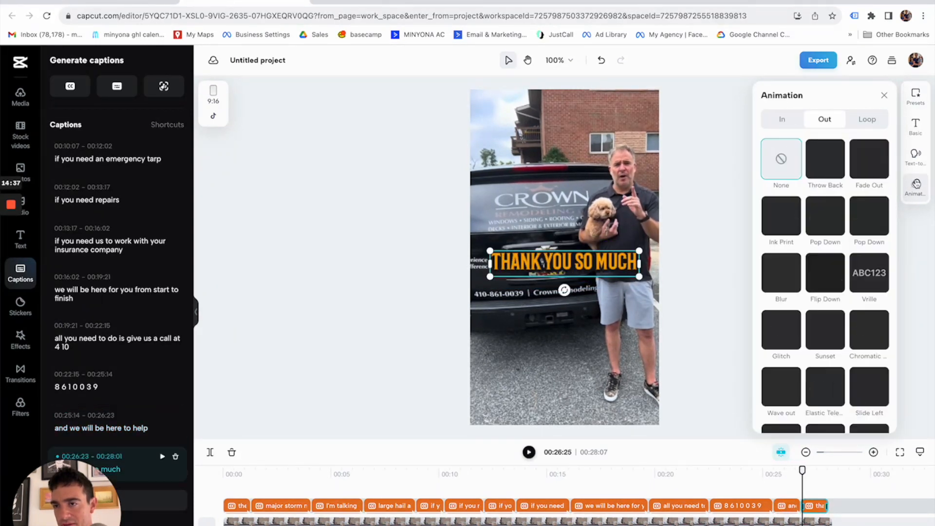
left_click(784, 120)
scroll(862, 282, "down", 8)
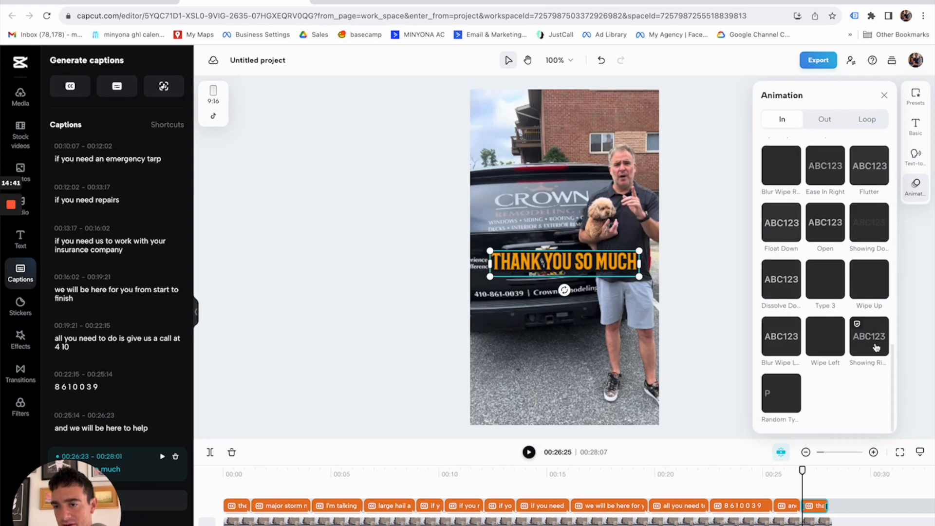
scroll(876, 274, "up", 3)
left_click(873, 274)
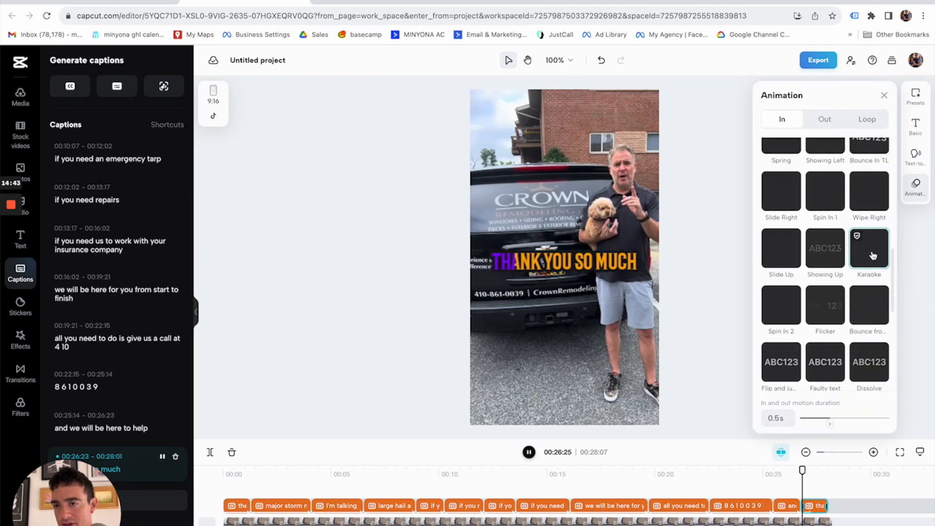
left_click(875, 423)
left_click_drag(874, 424, 897, 425)
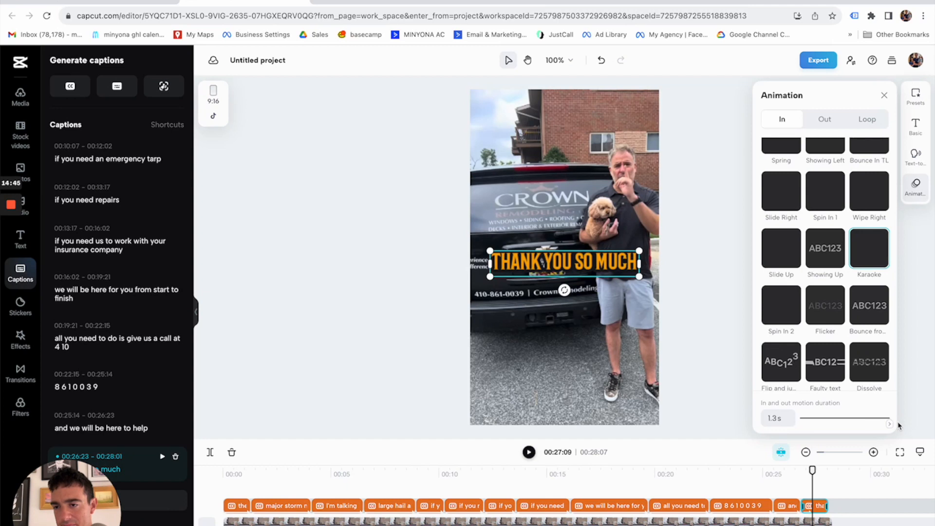
left_click(931, 351)
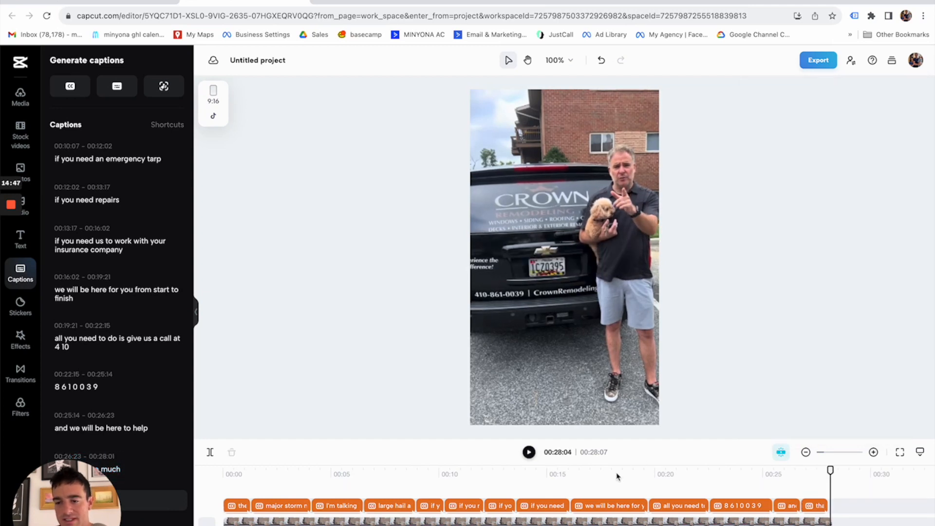
- Play the whole video from the beginning to review the animated captions, adjusting the playback volume
key("XF86AudioLowerVolume")
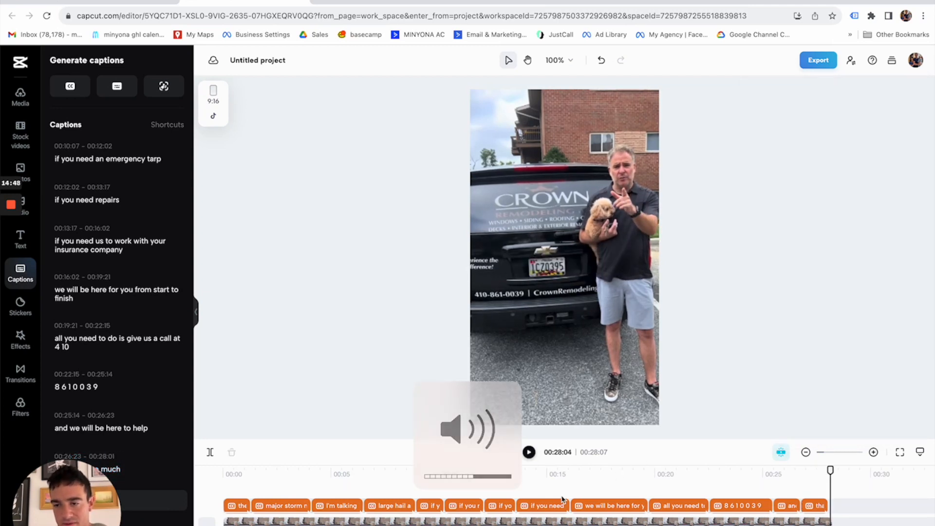
left_click(227, 476)
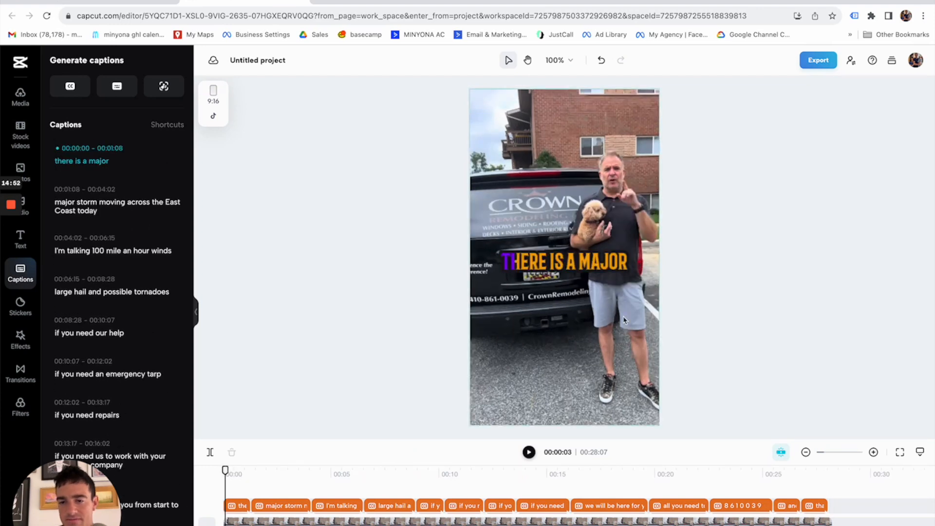
key("XF86AudioRaiseVolume")
key("space")
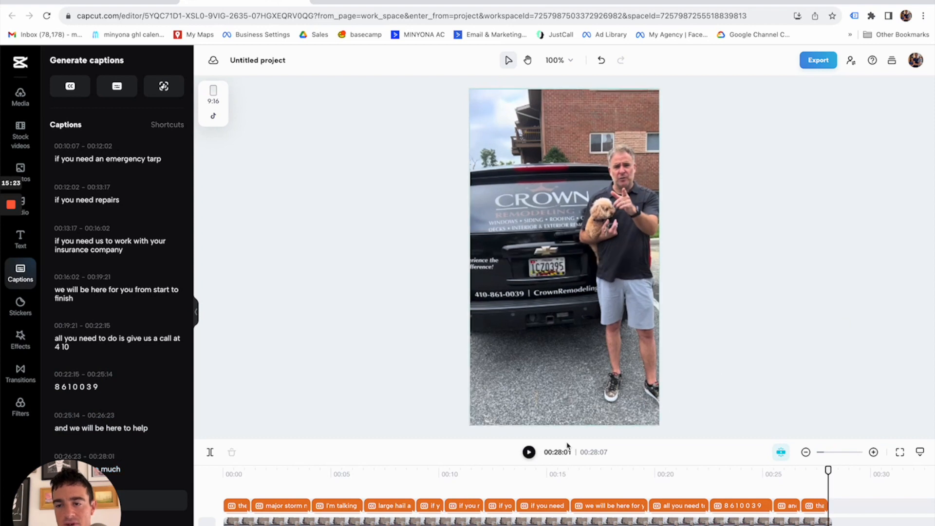
- Close the caption animation settings and dismiss the floating panel tip
left_click(237, 506)
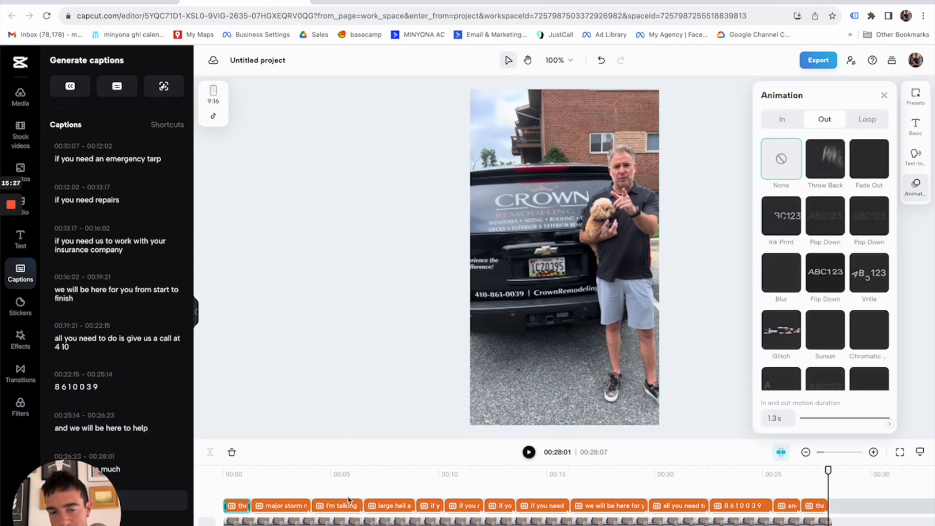
left_click(278, 505)
left_click(883, 95)
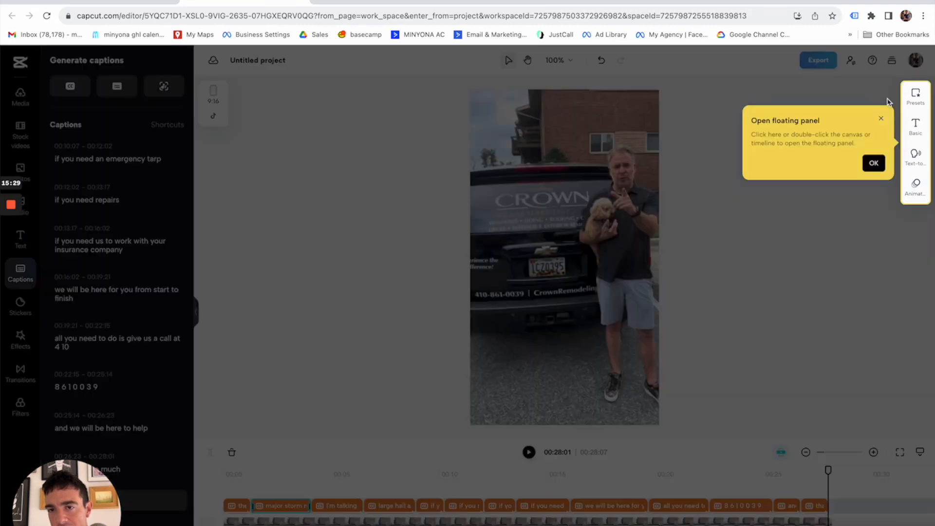
left_click(873, 163)
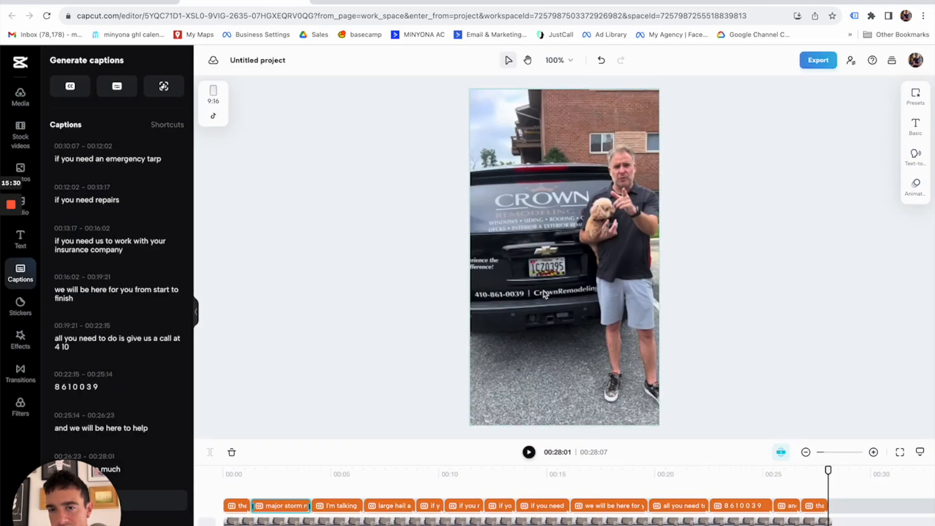
- Narrow the text box of the "I'm talking 100 mile an hour winds" caption so its text wraps onto three lines
left_click(327, 507)
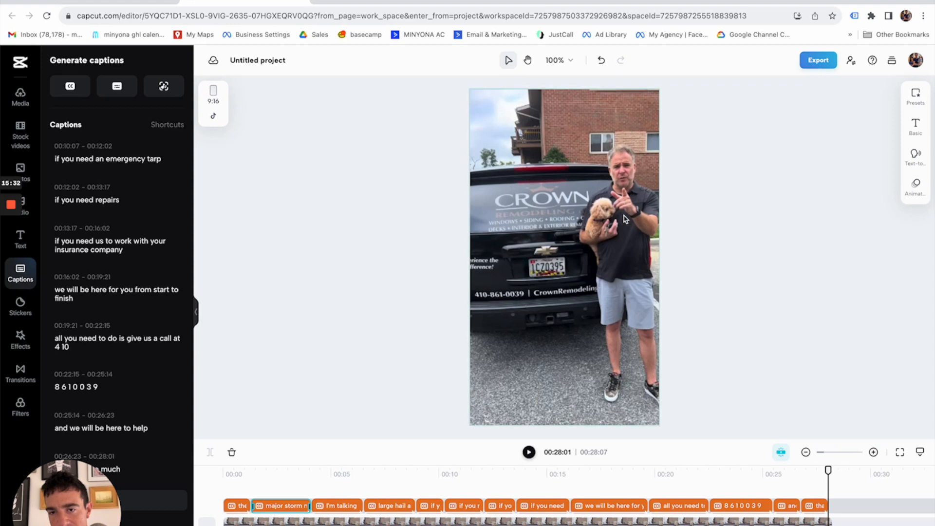
left_click(351, 489)
left_click(550, 263)
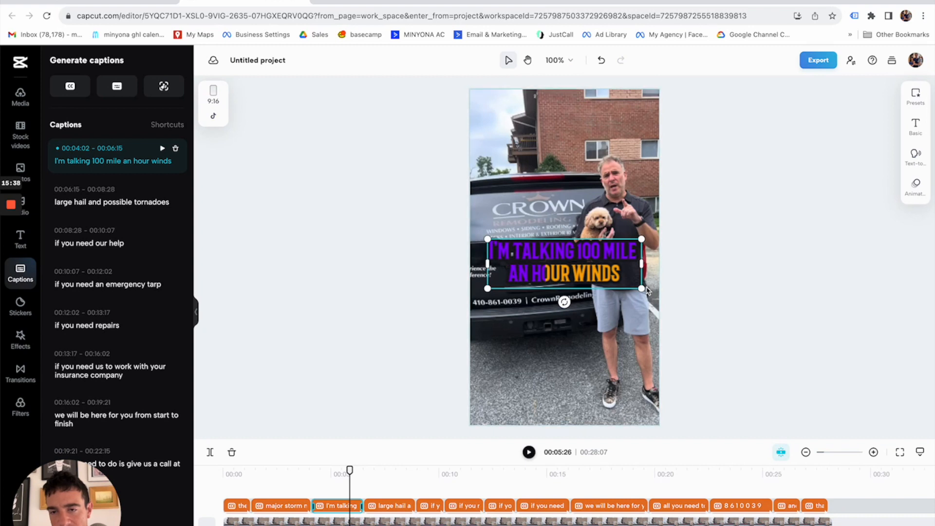
left_click_drag(642, 263, 591, 268)
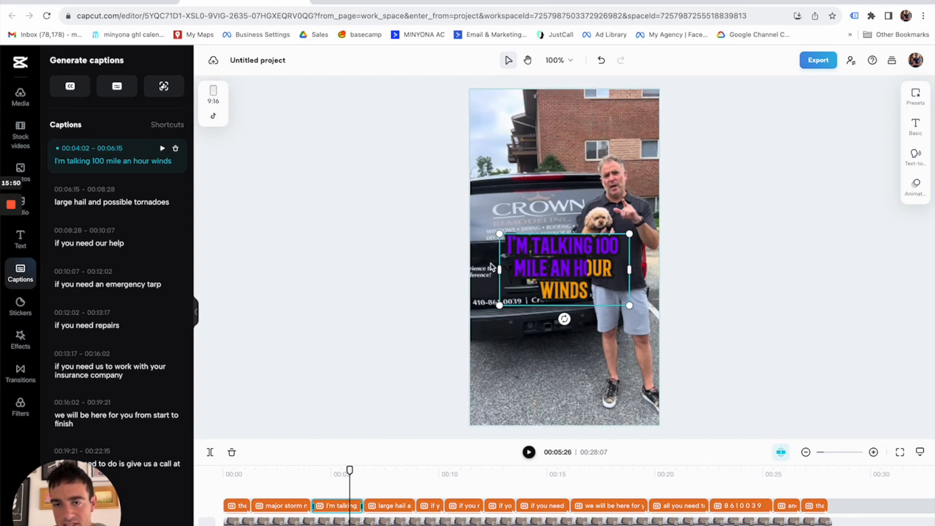
- Examine the basic style settings and the exit and entrance animations of the "major storm moving across the East Coast today" caption
left_click(291, 506)
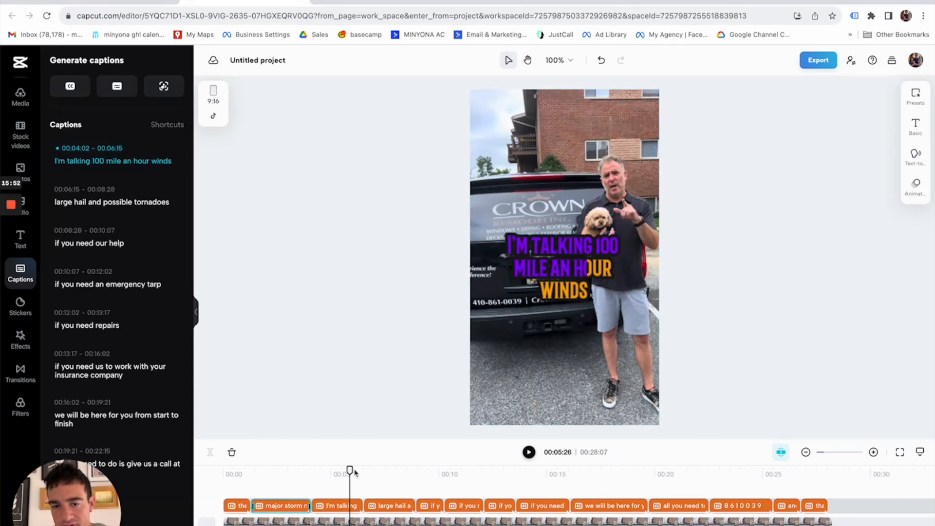
left_click_drag(350, 469, 289, 505)
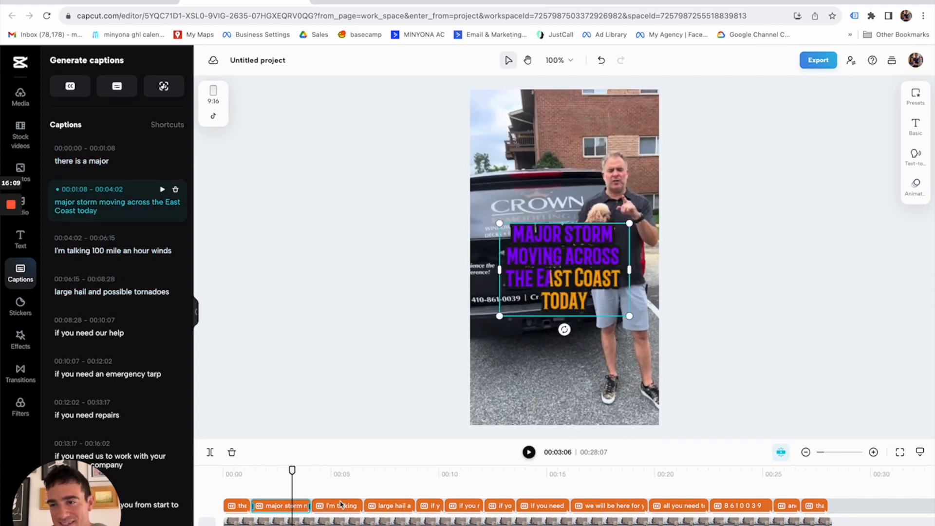
left_click(915, 126)
scroll(848, 238, "down", 3)
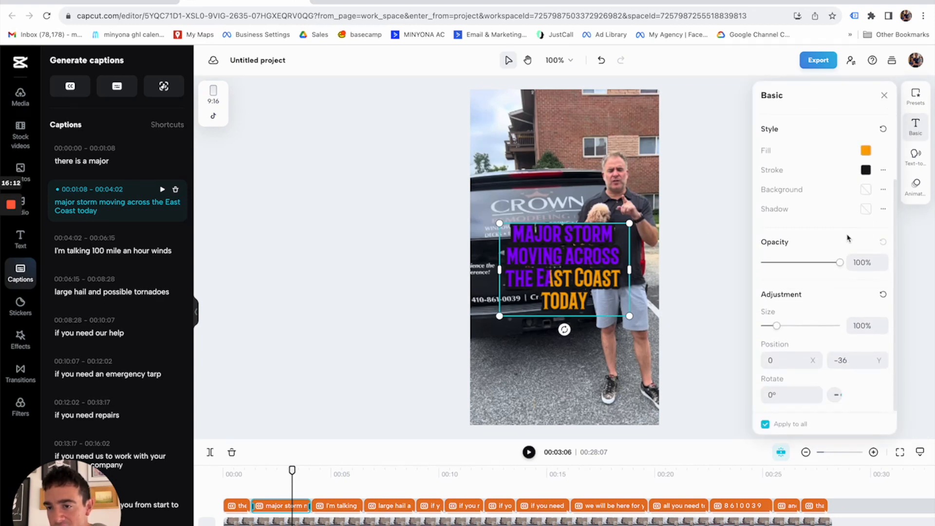
left_click(916, 187)
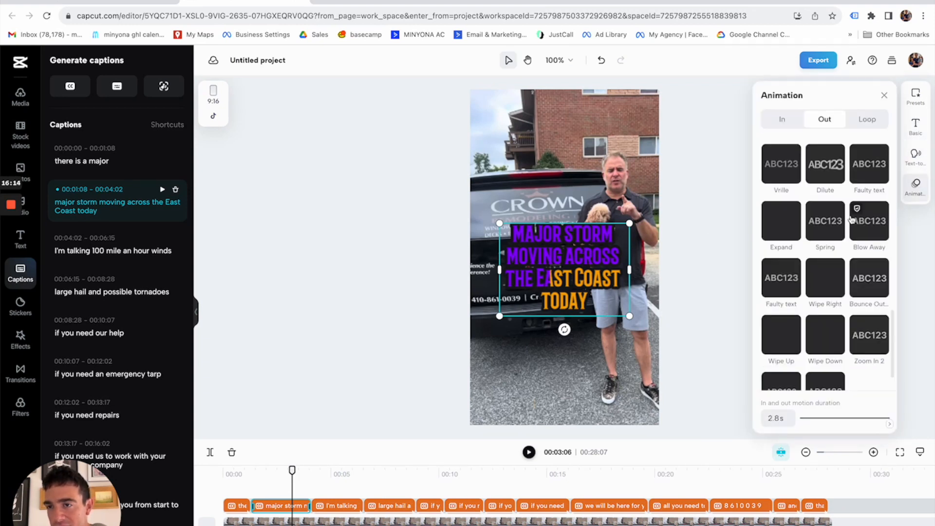
scroll(851, 220, "down", 1)
scroll(851, 220, "up", 3)
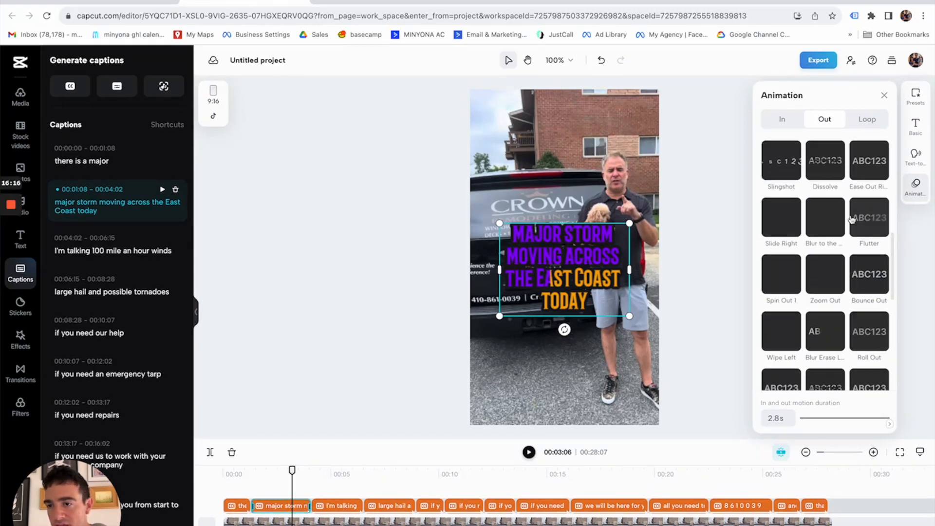
scroll(851, 220, "down", 4)
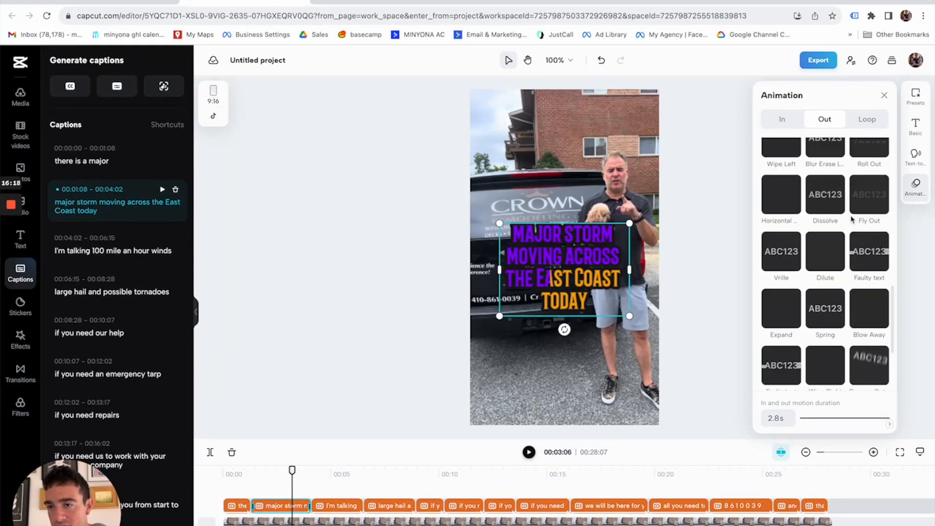
scroll(851, 220, "up", 2)
left_click(782, 119)
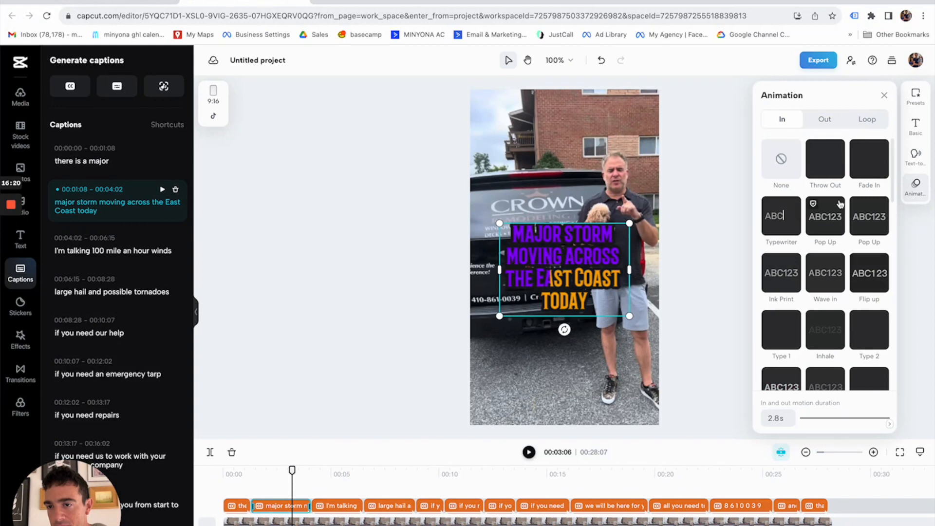
scroll(839, 203, "down", 5)
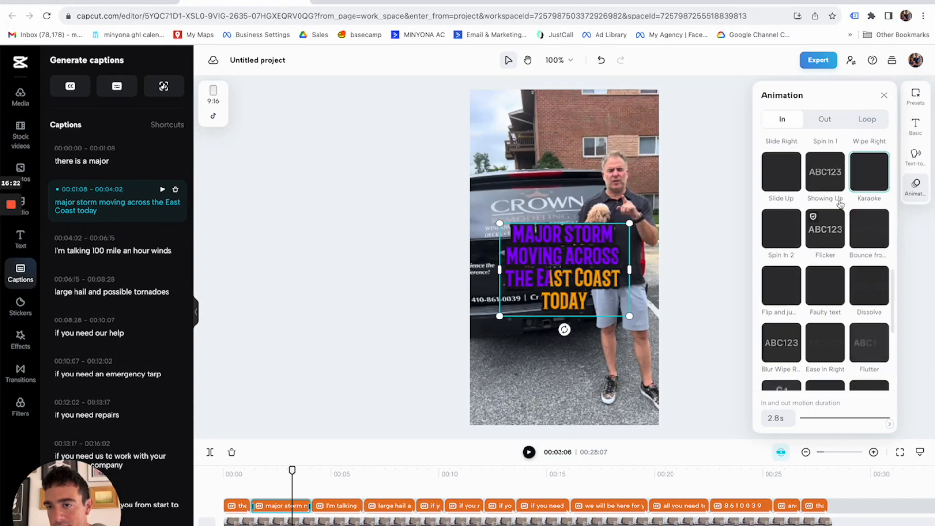
- Preview the Karaoke entrance animation on the "major storm moving across the East Coast today" caption and examine the captions' basic style settings
scroll(839, 203, "up", 1)
left_click(857, 182)
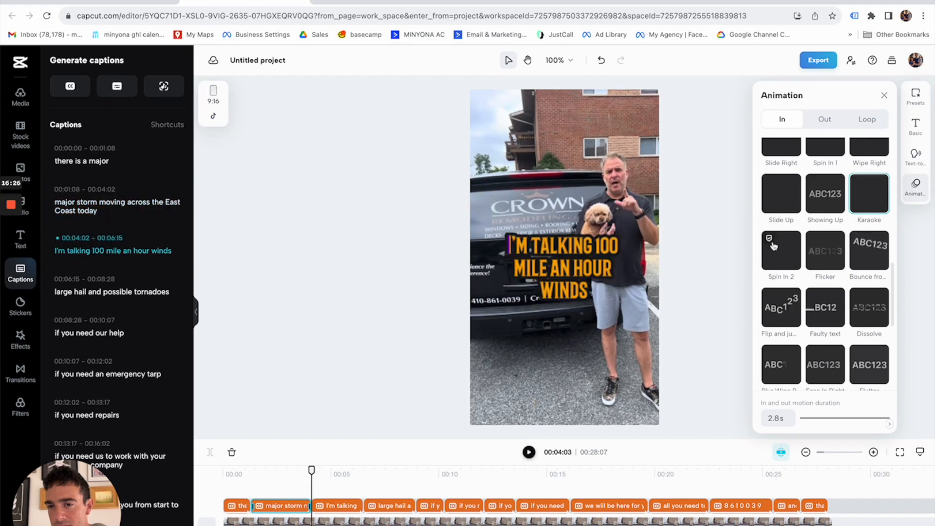
left_click(917, 133)
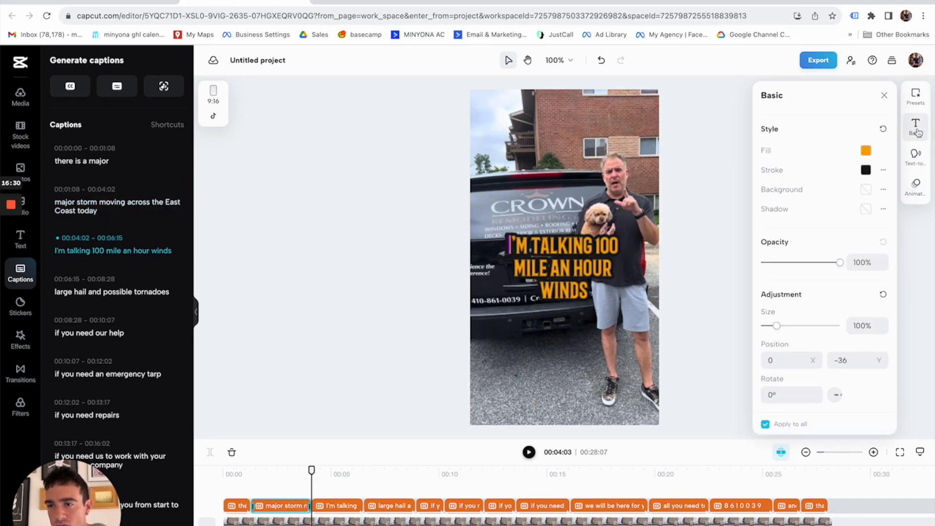
scroll(844, 221, "up", 3)
scroll(843, 222, "down", 3)
scroll(844, 222, "down", 1)
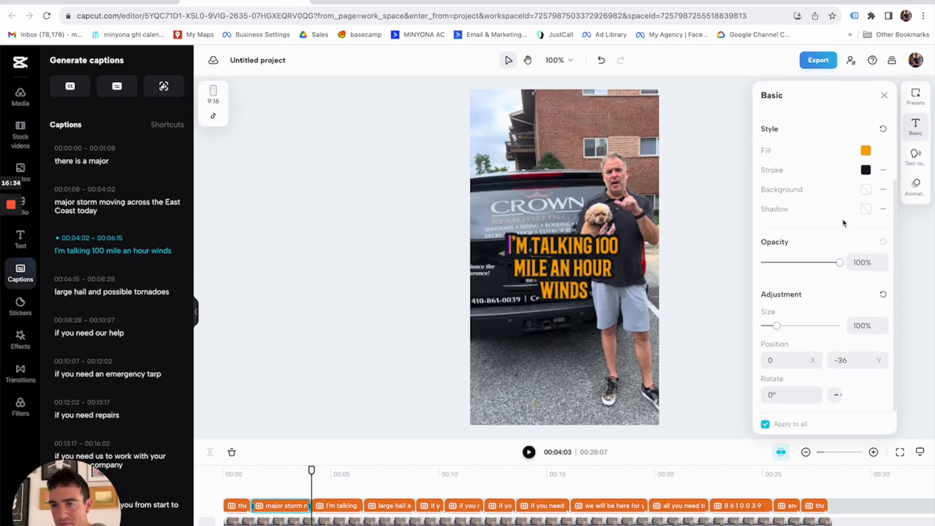
scroll(825, 214, "up", 4)
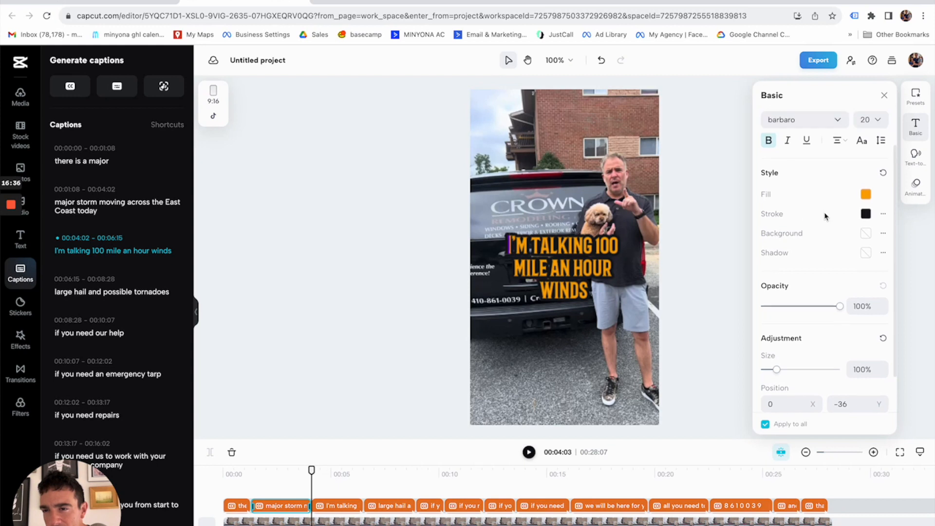
scroll(826, 214, "down", 4)
- Examine the basic style, exit animations and presets of the "I'm talking 100 mile an hour winds" caption, leaving its settings closed
left_click(576, 271)
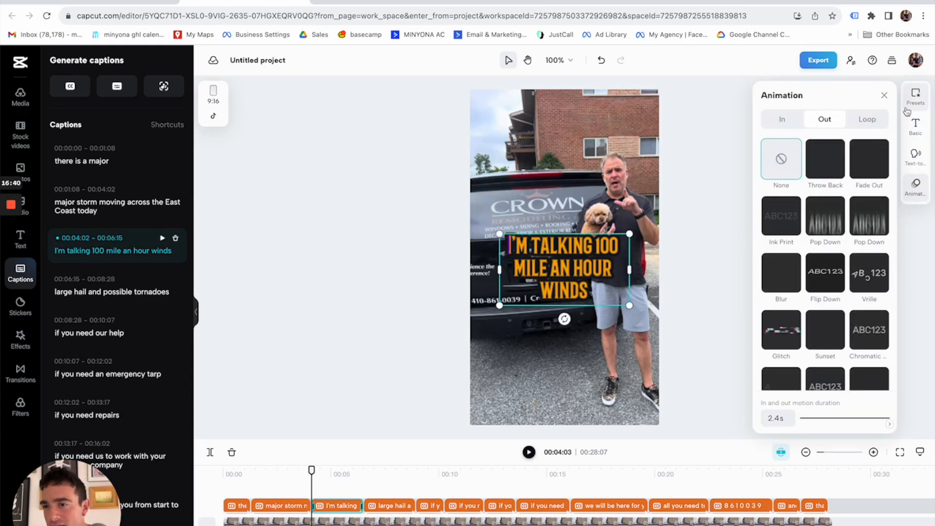
left_click(915, 127)
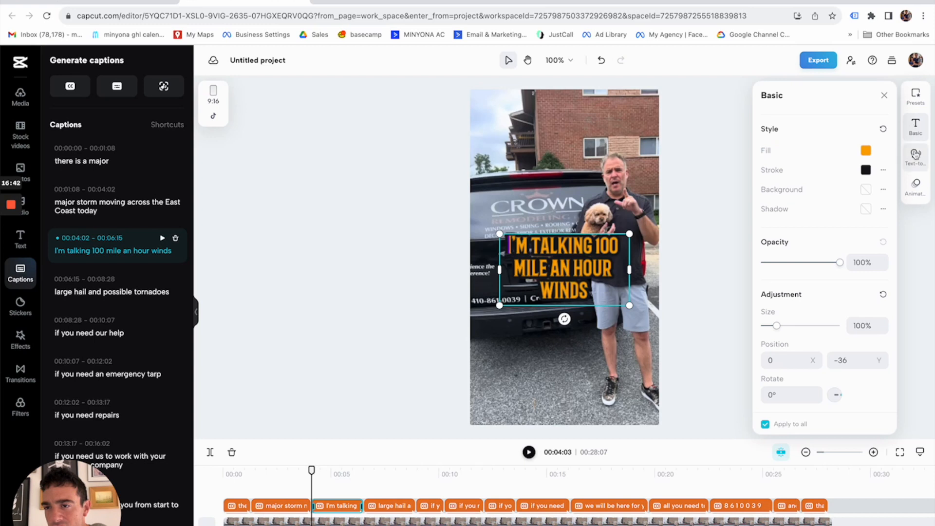
left_click(915, 185)
scroll(852, 224, "down", 5)
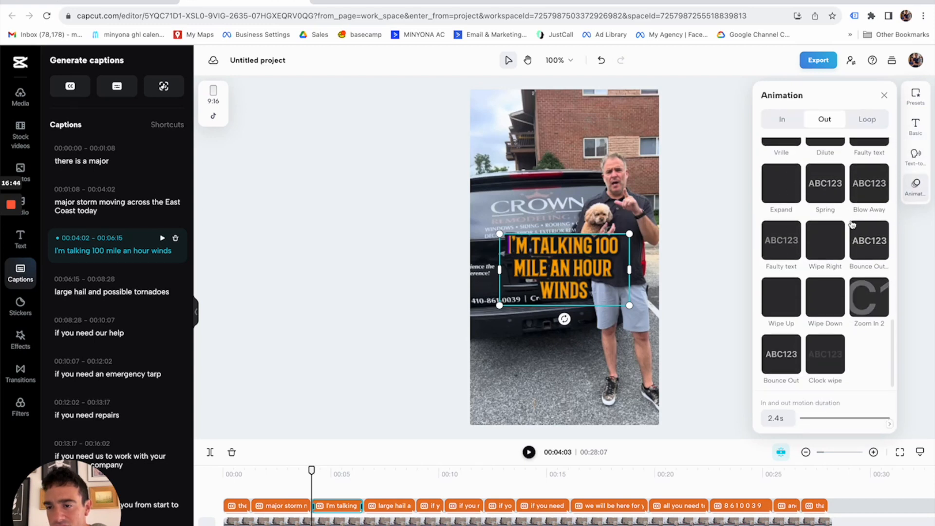
scroll(853, 223, "up", 5)
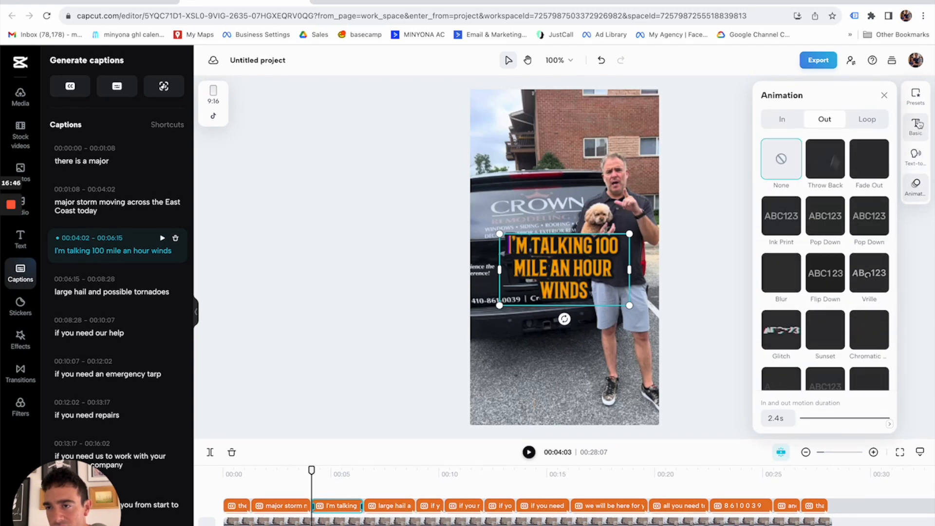
left_click(916, 100)
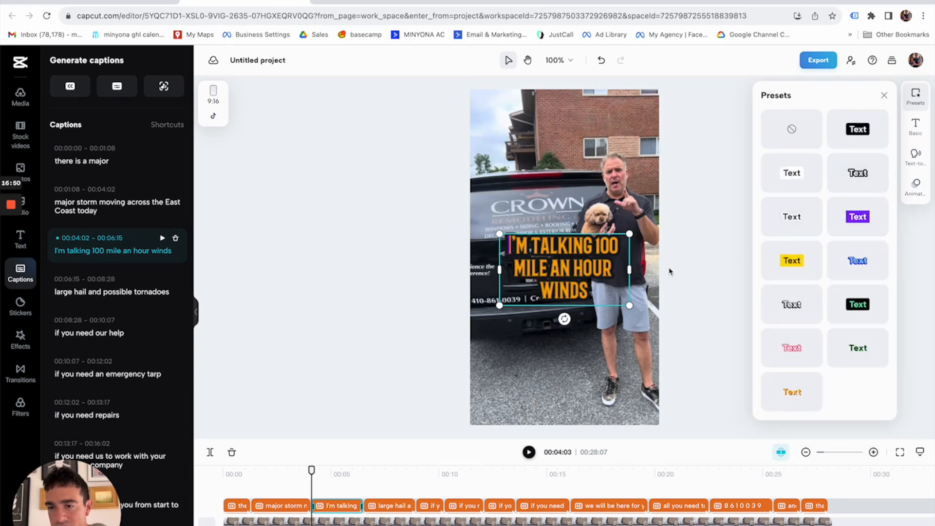
left_click(884, 95)
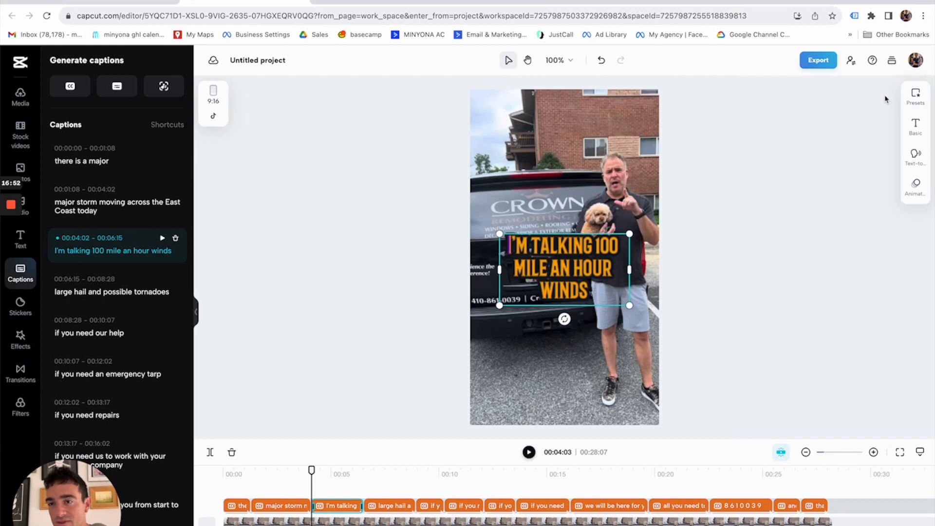
- Return the playhead to the start of the video and browse the text templates for a title
left_click_drag(311, 470, 223, 470)
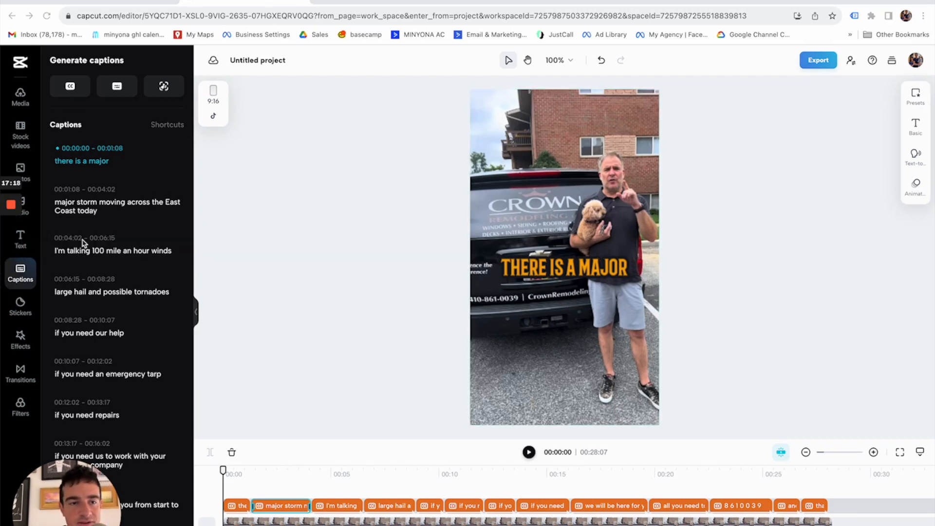
left_click(22, 239)
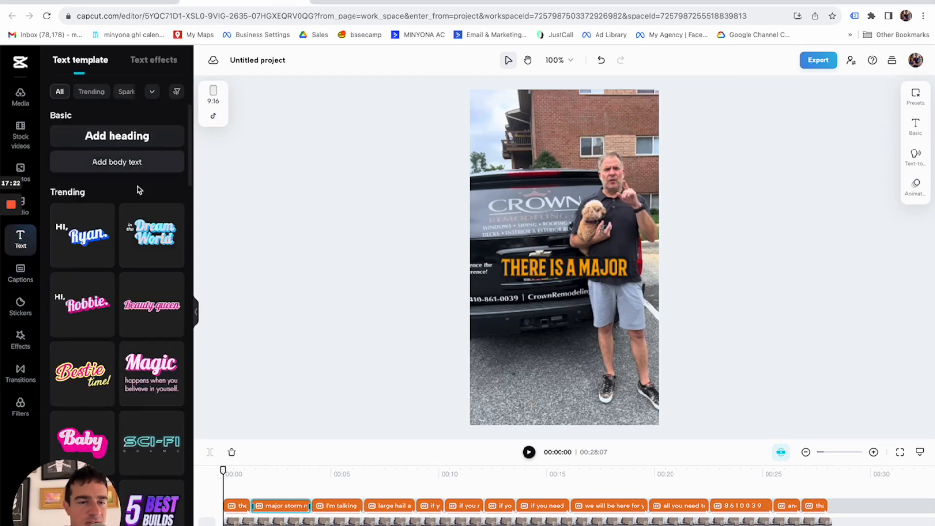
scroll(152, 262, "down", 2)
scroll(94, 238, "down", 3)
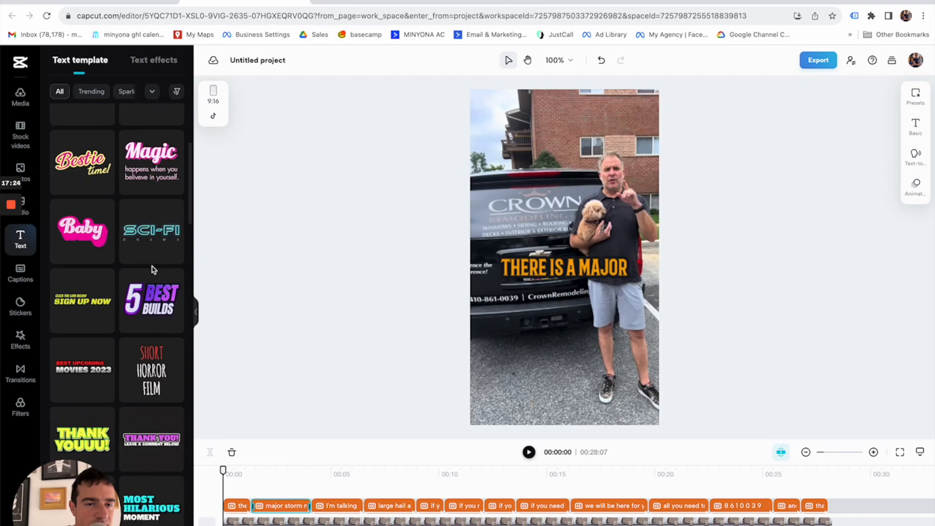
scroll(94, 238, "down", 2)
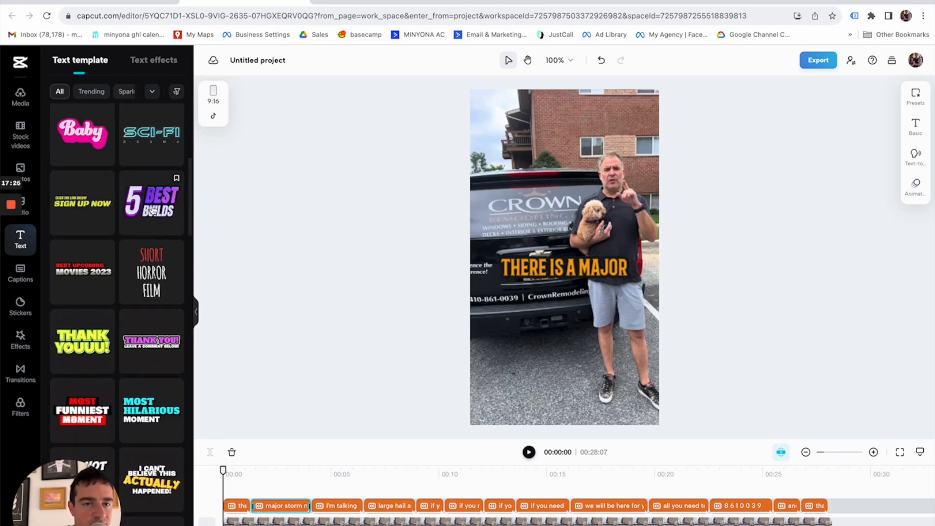
- Try the "5 BEST BUILDS" text template above the opening caption, clear its "BUILDS" line, and delete the template
left_click_drag(152, 210, 565, 257)
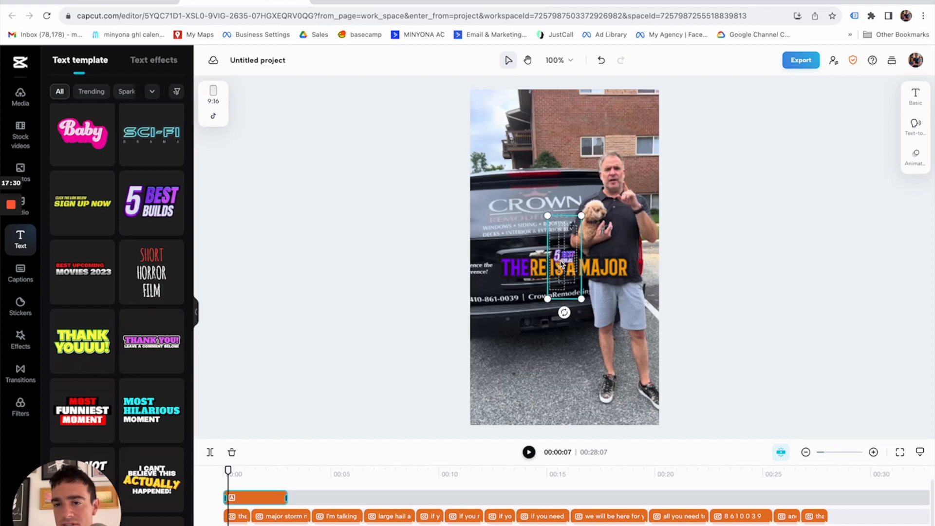
left_click_drag(561, 258, 540, 201)
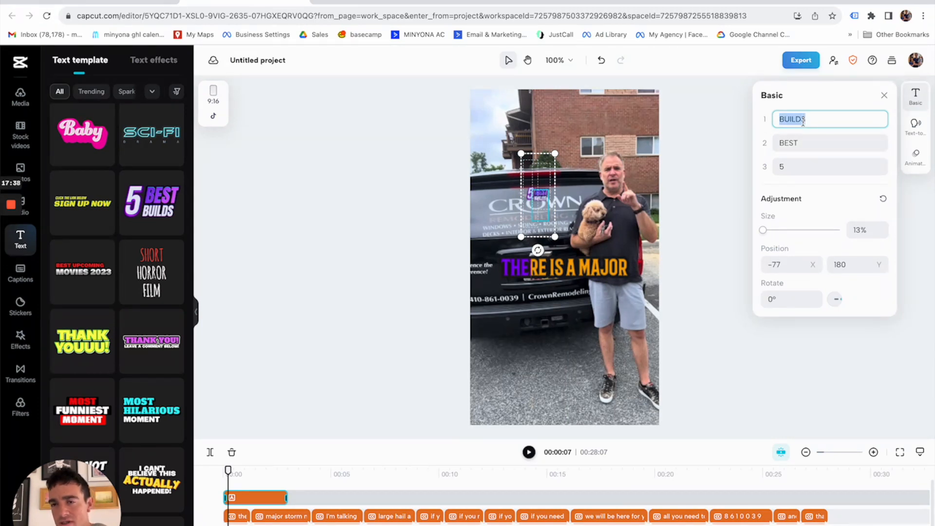
type("sto")
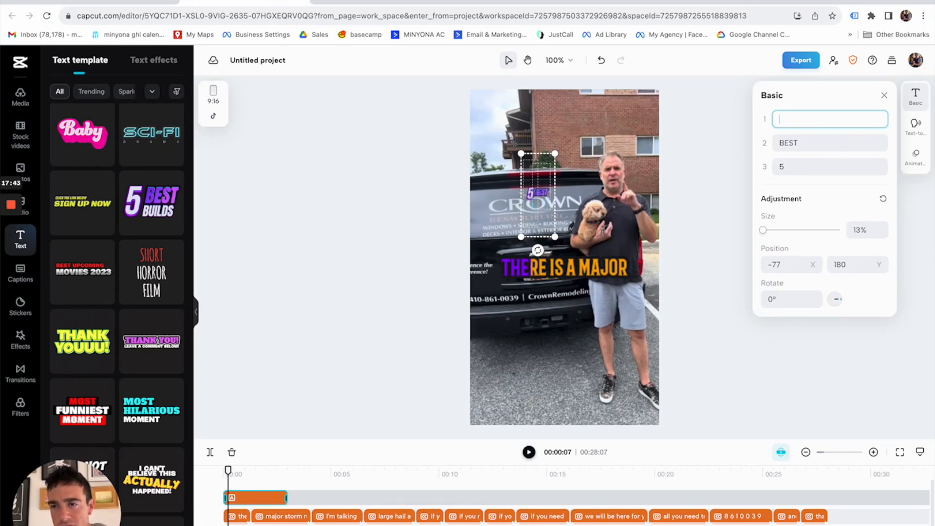
left_click(884, 97)
key("Delete")
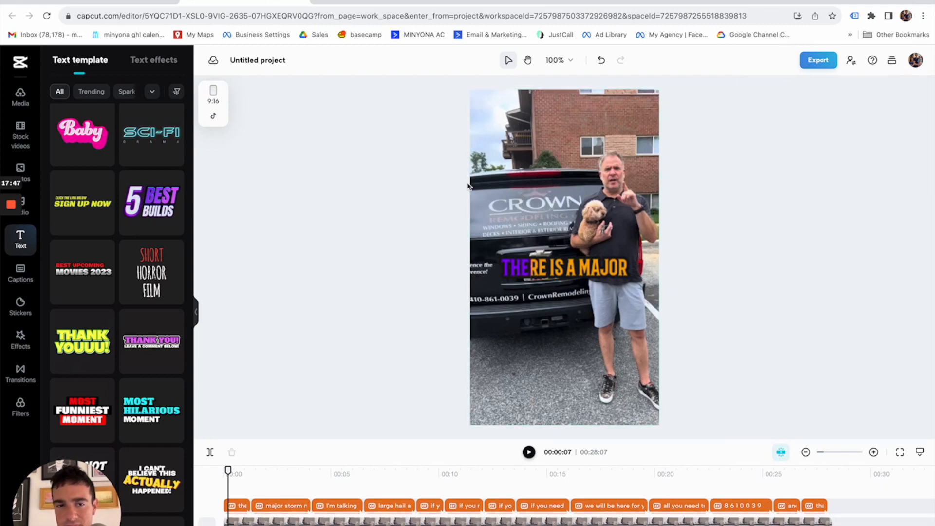
- Find the green-and-white "SECOND ROUND" text template and add it near the start of the video
scroll(85, 275, "down", 2)
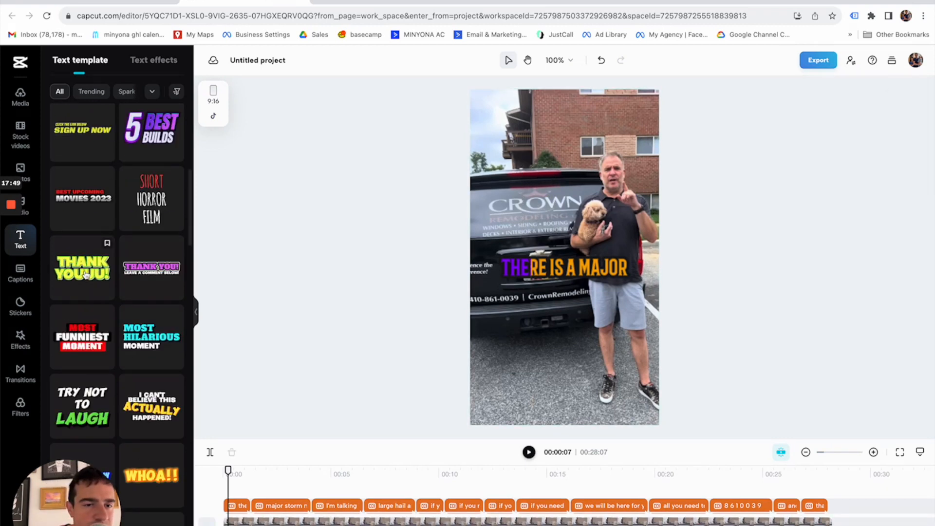
scroll(92, 297, "down", 1)
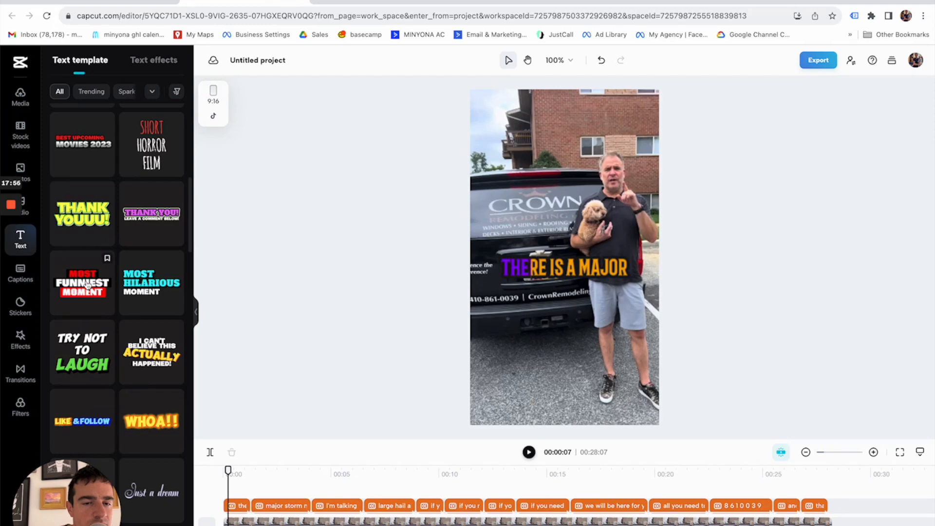
scroll(87, 285, "down", 5)
scroll(125, 305, "up", 10)
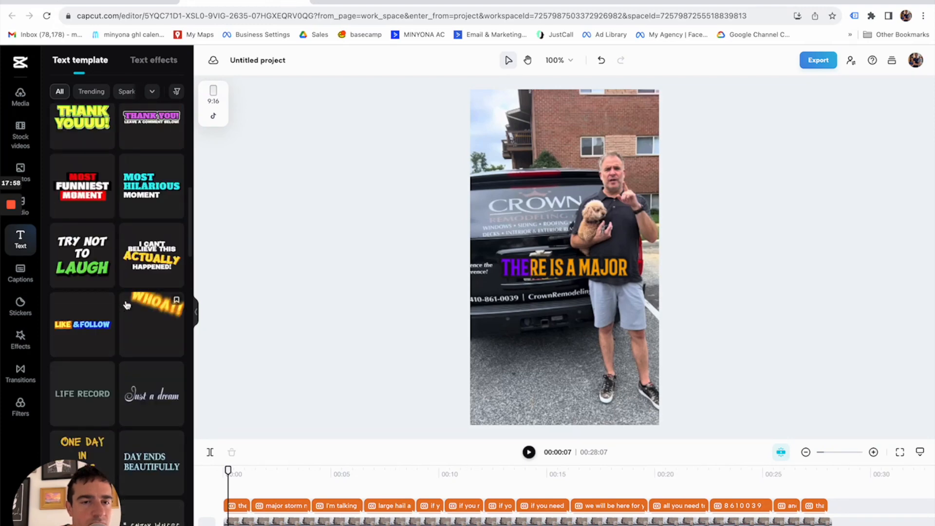
scroll(126, 305, "up", 5)
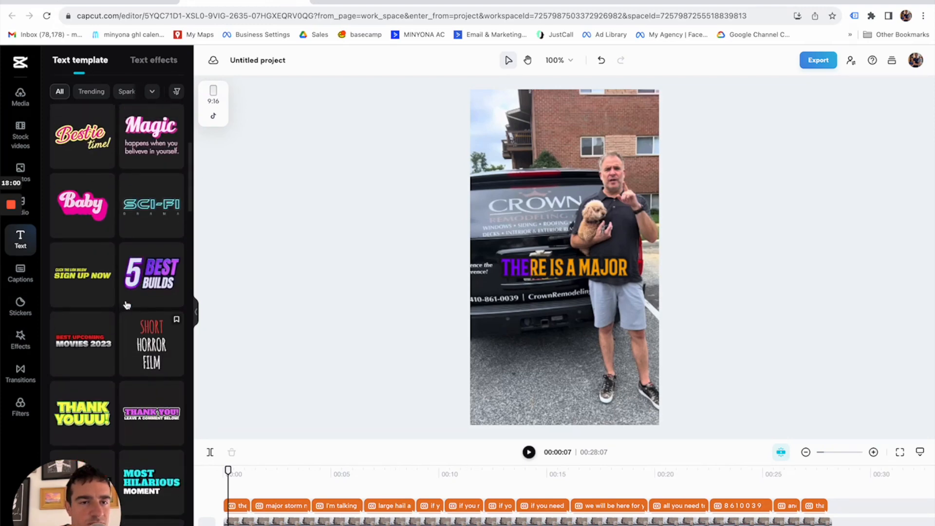
scroll(126, 305, "down", 15)
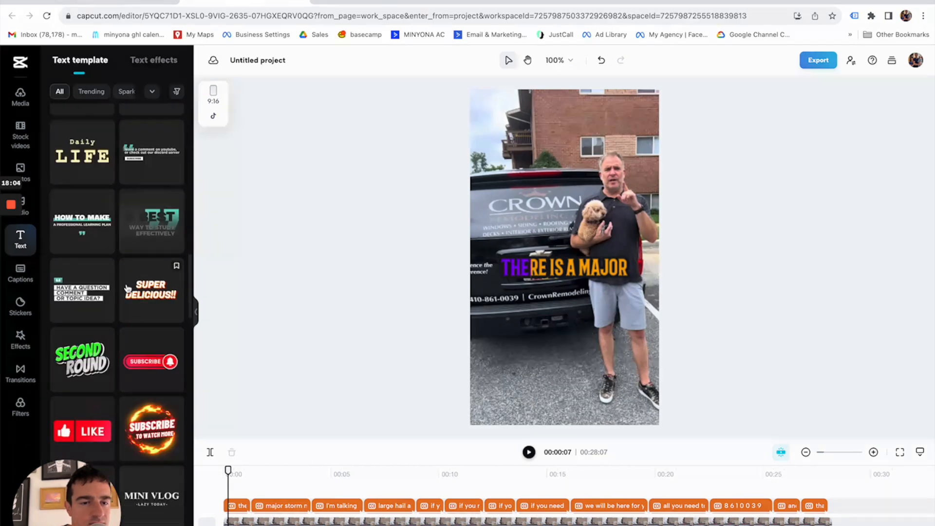
scroll(121, 272, "down", 6)
scroll(117, 240, "up", 2)
left_click(85, 150)
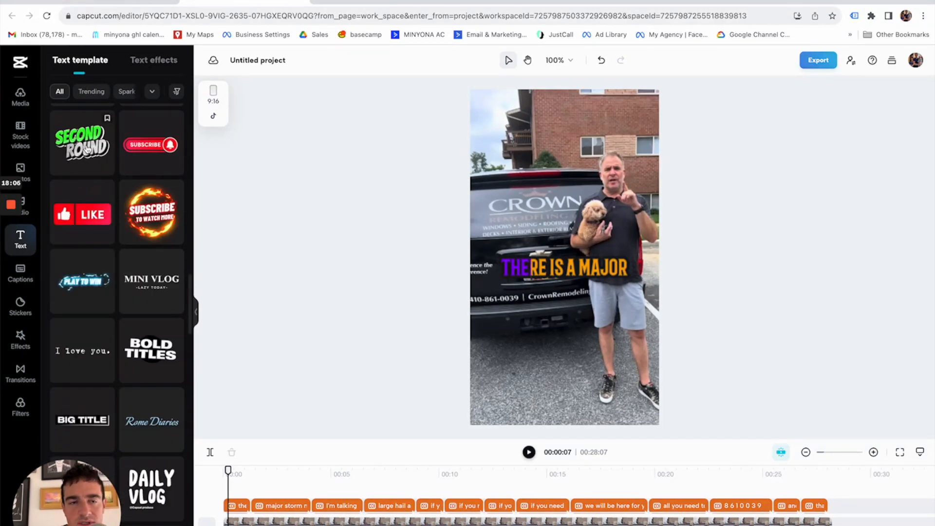
left_click(573, 251)
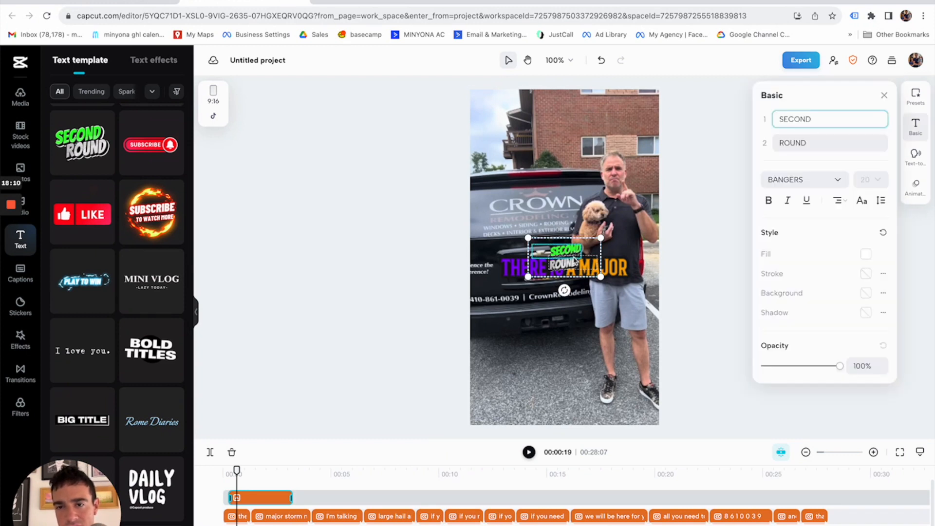
- Change the title template's two lines of text to "HUGE STORM" and "HEADING OUR WAY"
double_click(829, 122)
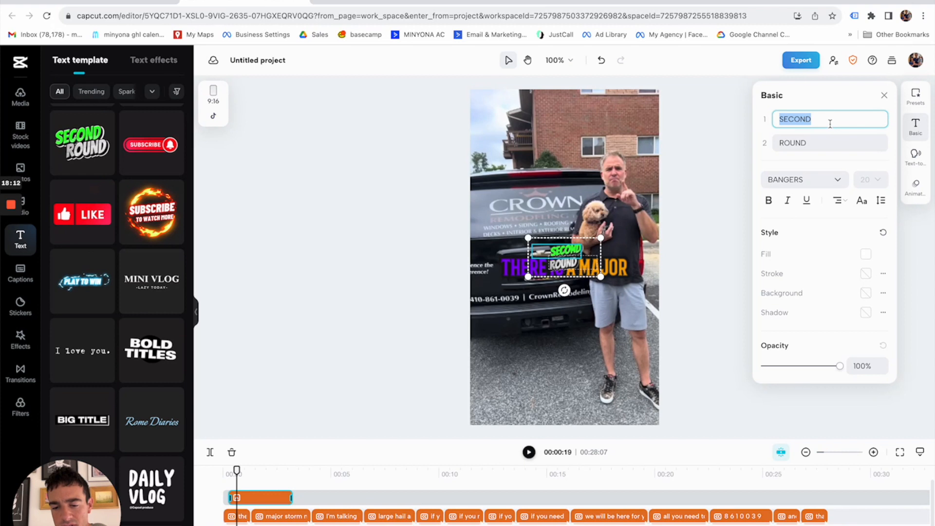
type("HUGE ")
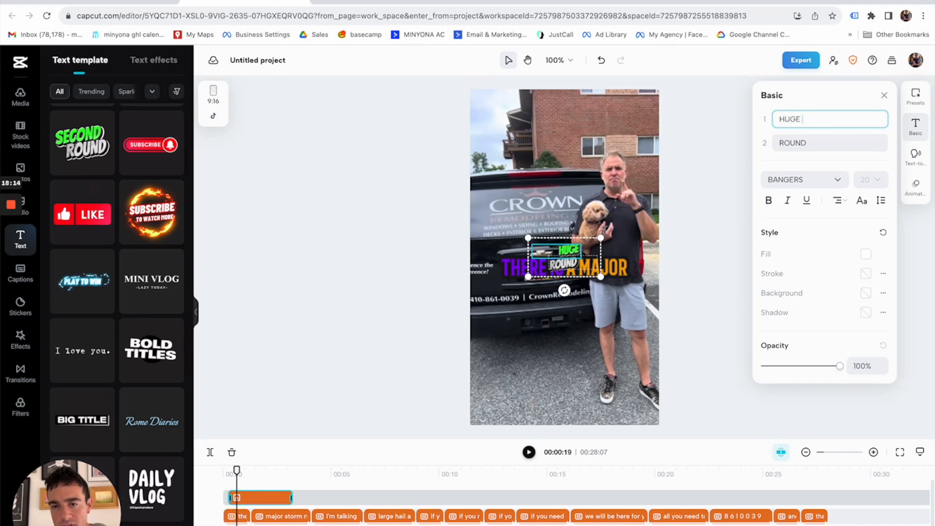
type("STORM")
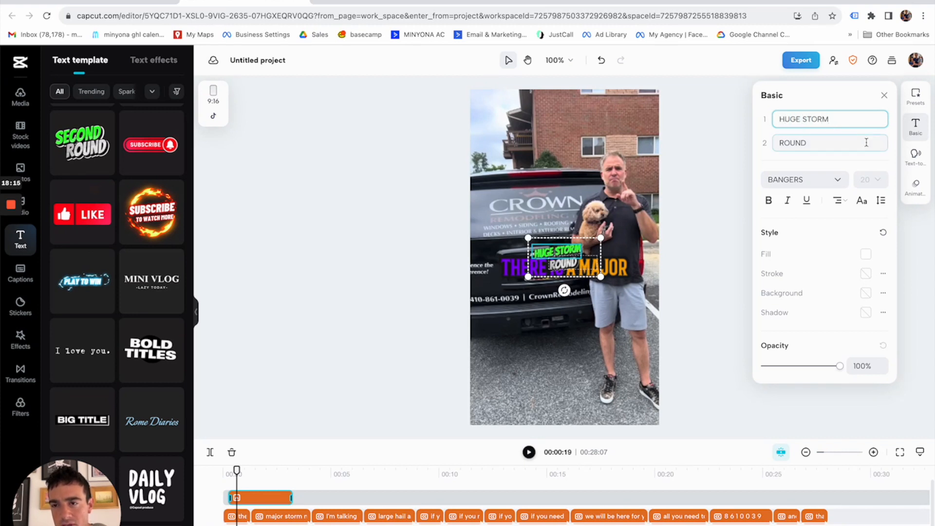
double_click(847, 144)
type("COMING SOO")
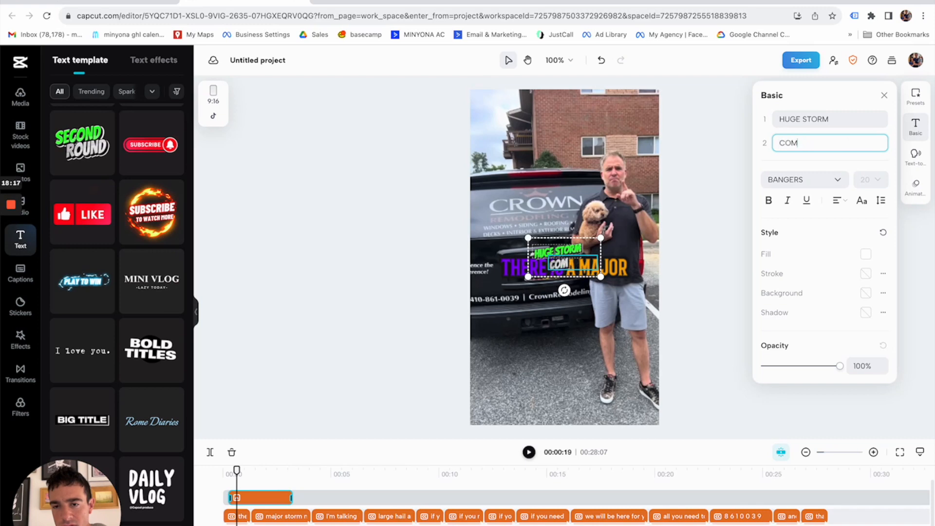
key("BackSpace")
key("BackSpace")
key("BackSpace")
key("BackSpace")
key("BackSpace")
key("BackSpace")
key("BackSpace")
key("BackSpace")
key("BackSpace")
key("BackSpace")
key("BackSpace")
type("HEADING OUR WAY")
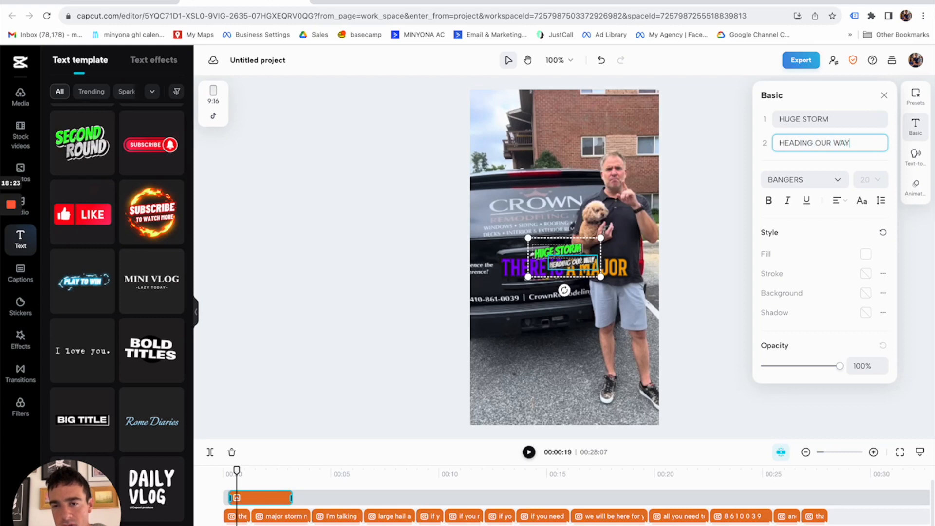
- Scale the storm title to about 106%, tilt it to about -16°, and place it at about X -41, Y 324 above the van
left_click(579, 251)
left_click_drag(579, 250, 664, 202)
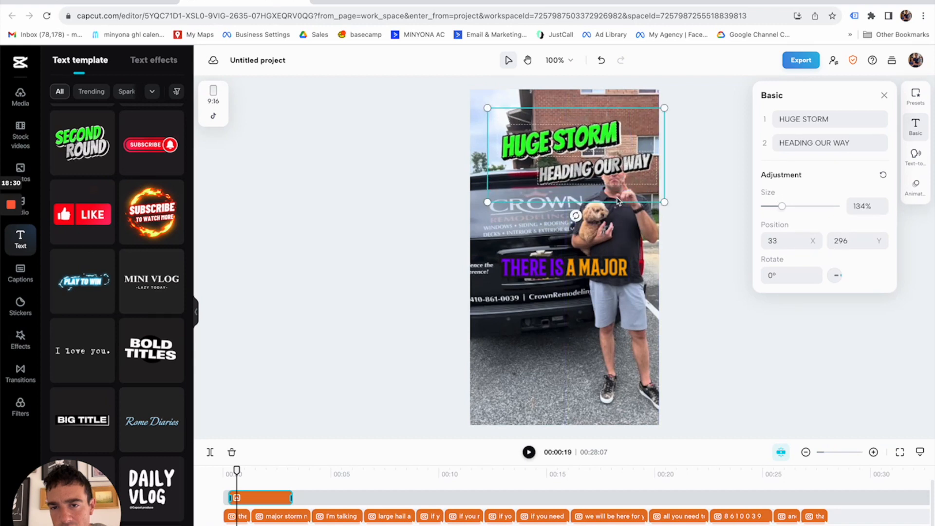
left_click_drag(576, 215, 592, 213)
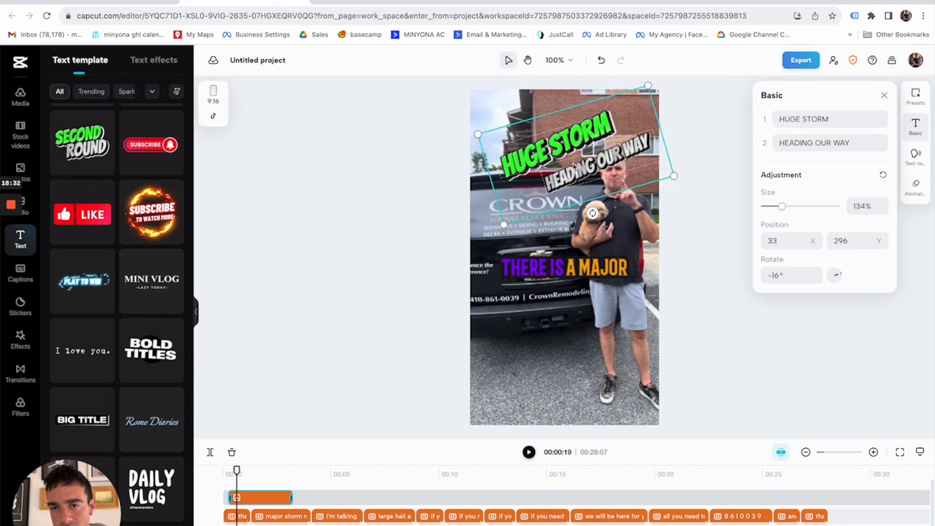
left_click_drag(573, 165, 560, 151)
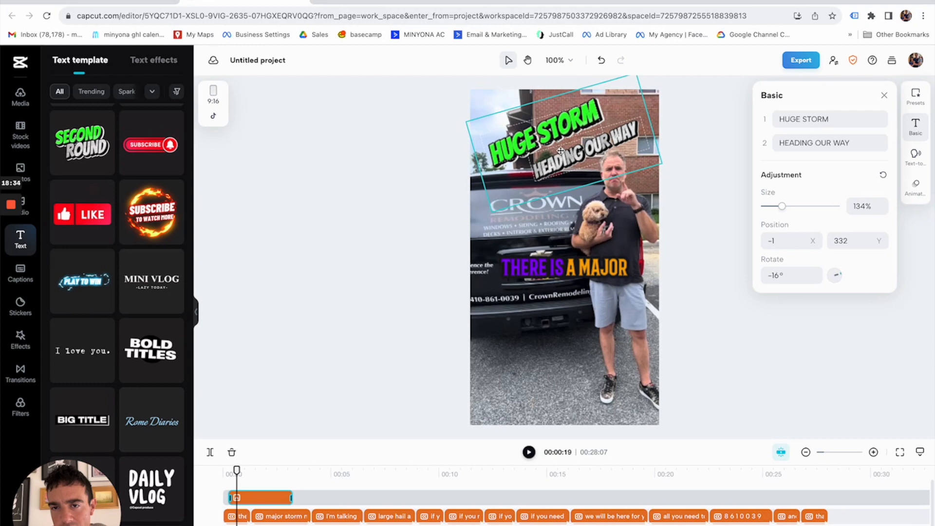
left_click_drag(661, 163, 599, 155)
left_click(709, 193)
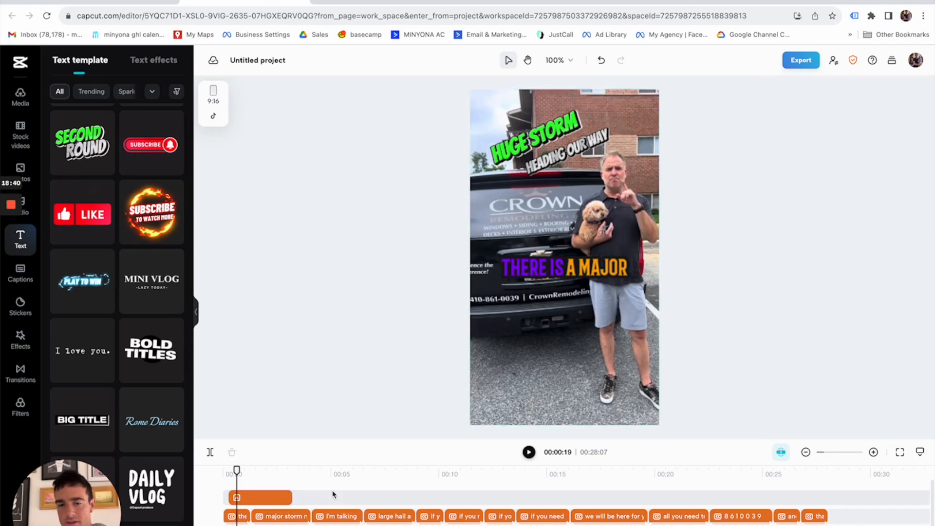
- Extend the storm title's duration on the timeline to the end of the video
left_click(258, 497)
left_click_drag(291, 497, 831, 504)
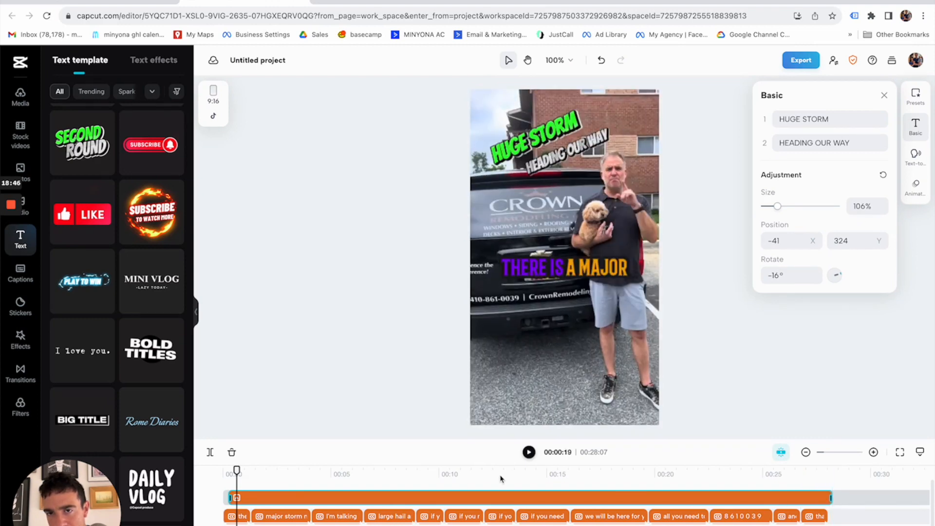
- Extend the storm title's start to the very beginning of the video and play the video from the start
left_click_drag(229, 496, 222, 495)
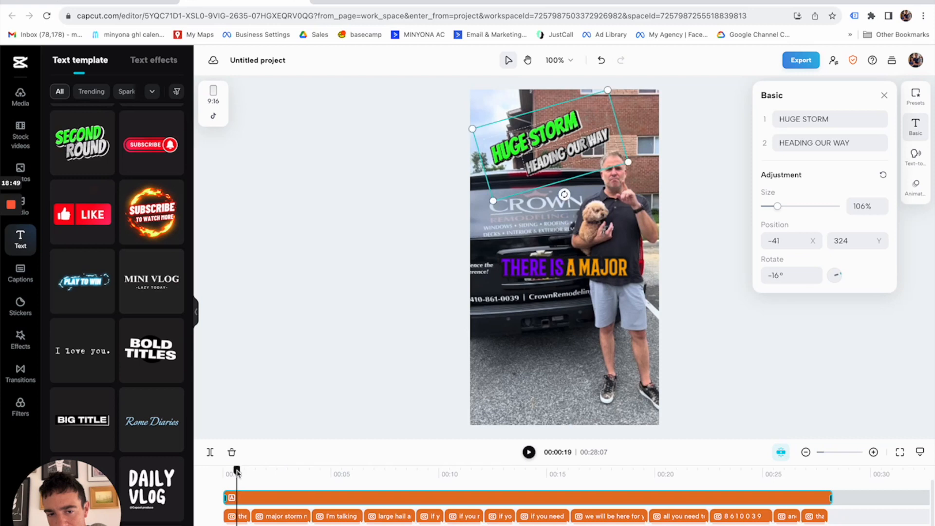
left_click_drag(236, 471, 213, 475)
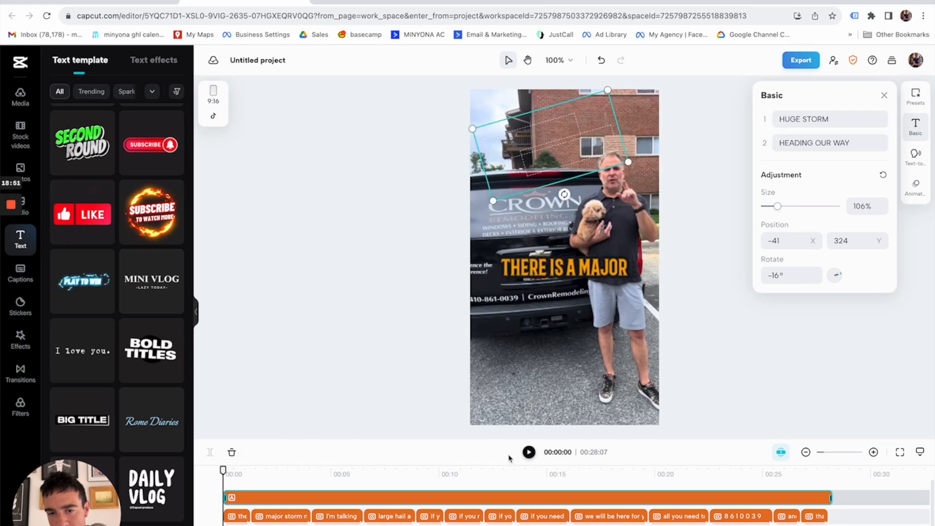
left_click(529, 452)
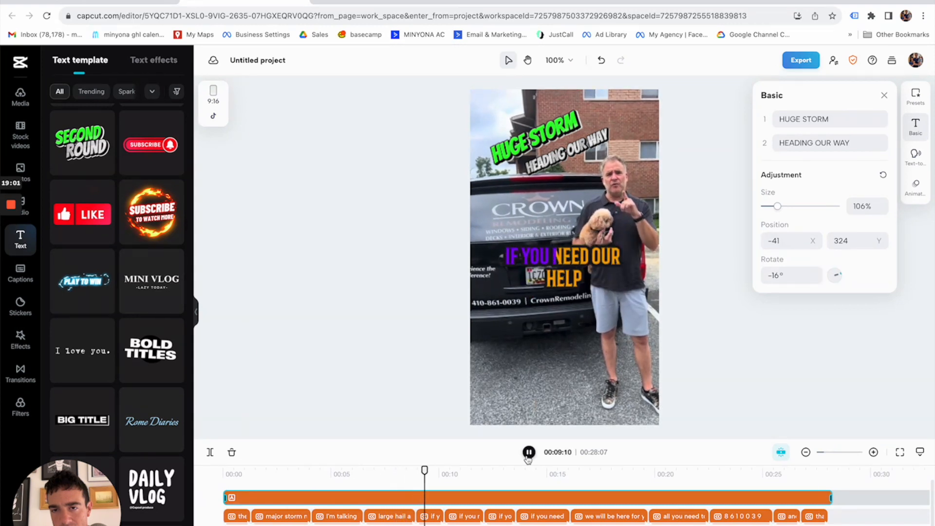
- Shrink the storm title to about 97% and lower it to about X -53, Y 255, just above the van's logo
left_click(608, 180)
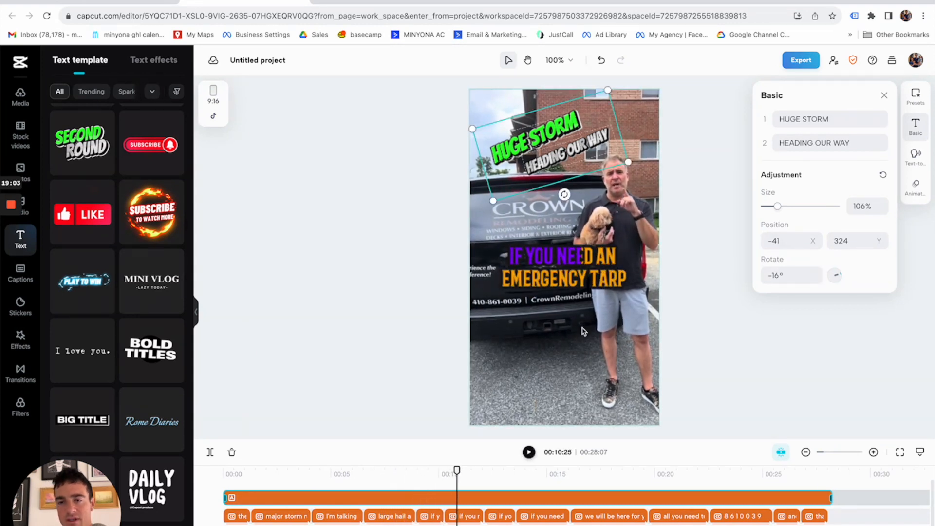
left_click_drag(607, 90, 600, 101)
left_click(689, 173)
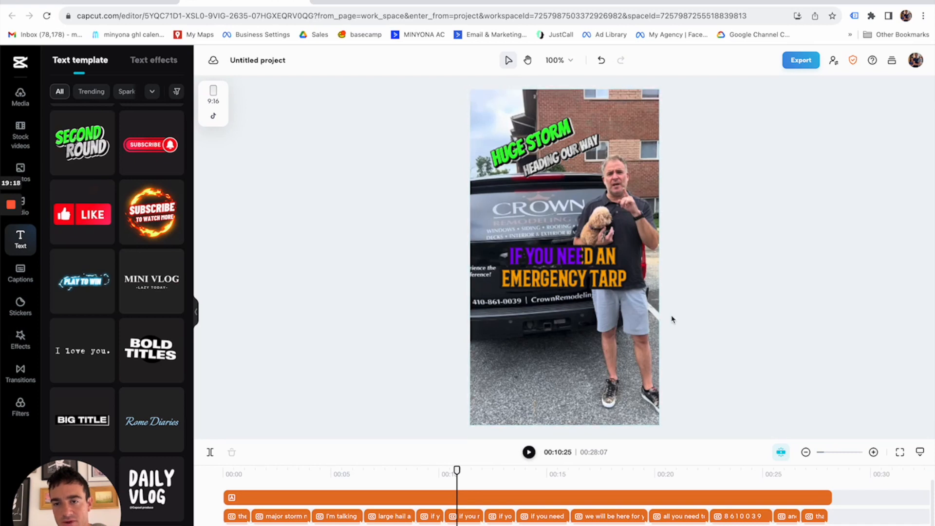
left_click(546, 152)
mouse_move(546, 152)
left_mouse_down()
mouse_move(531, 160)
mouse_move(547, 162)
left_mouse_up()
left_click(705, 140)
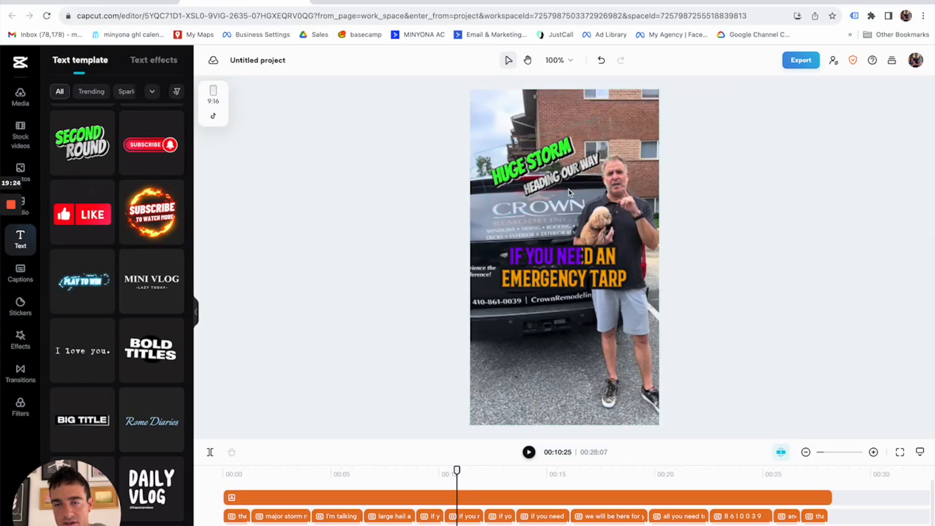
left_click_drag(456, 470, 520, 466)
left_click(483, 496)
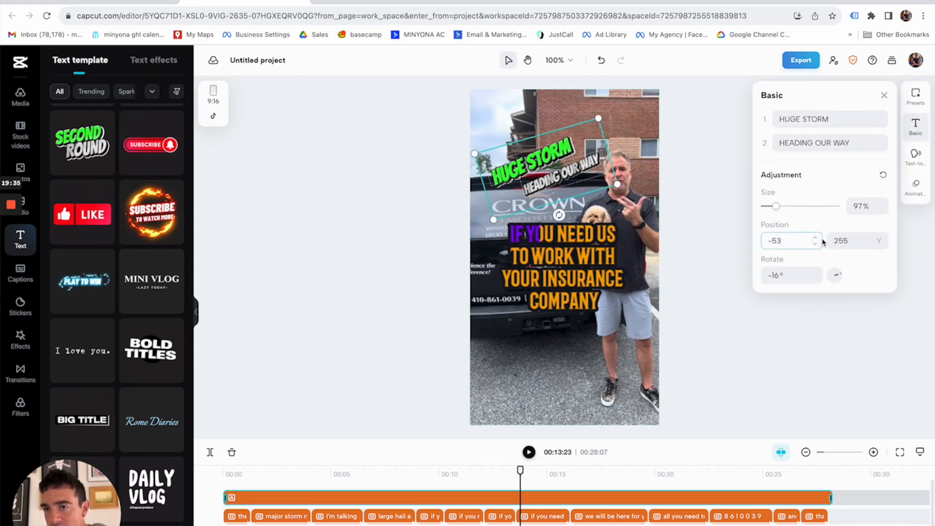
left_click(918, 106)
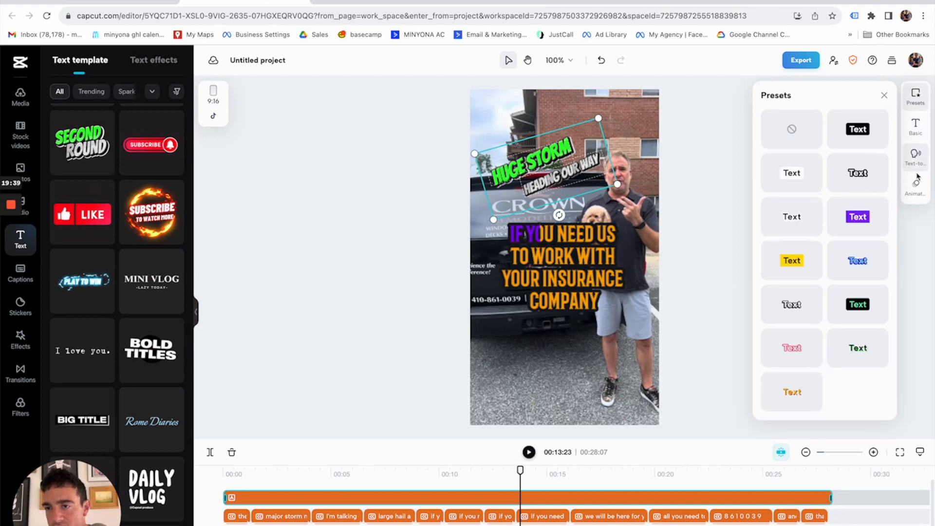
left_click(692, 265)
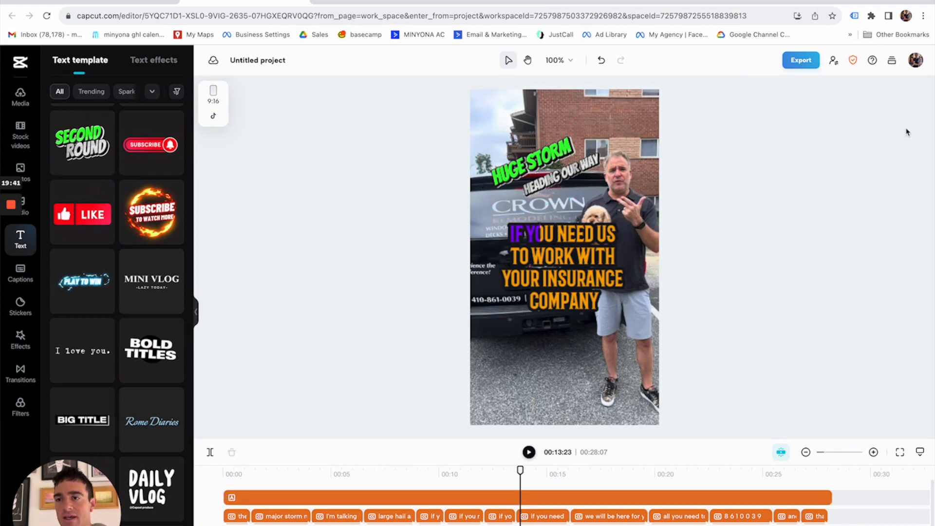
- Export the video at 1080p with a filename made of the client's first name plus "CROWN STORM", and download the file
left_click(801, 60)
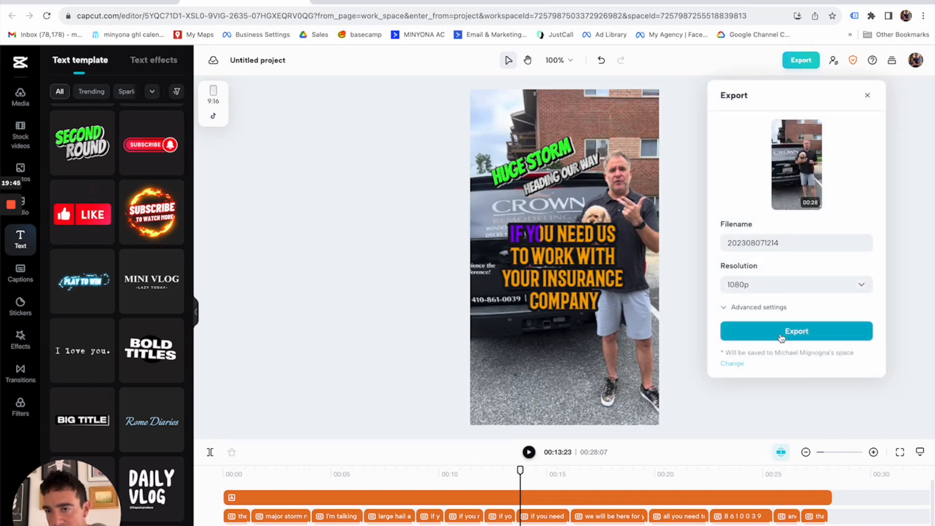
double_click(767, 237)
type("JE")
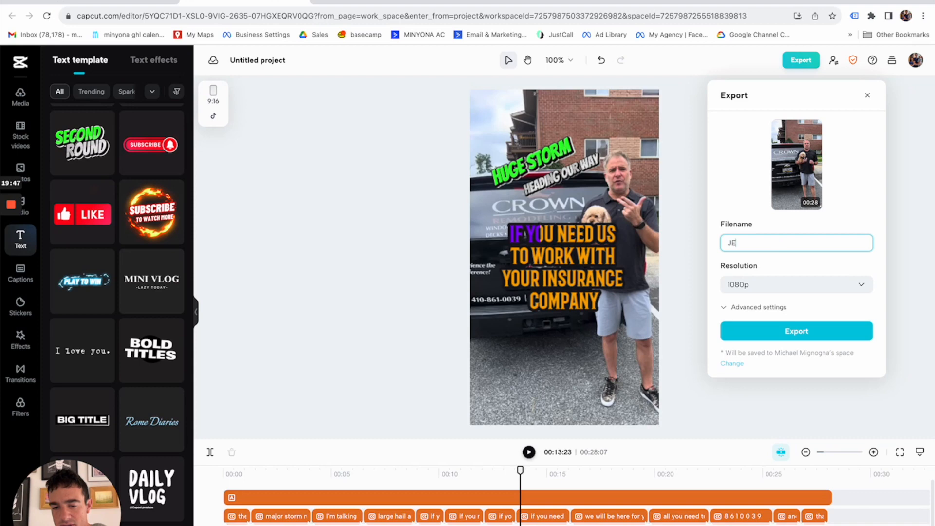
type("FF CROWN STORM")
left_click(801, 331)
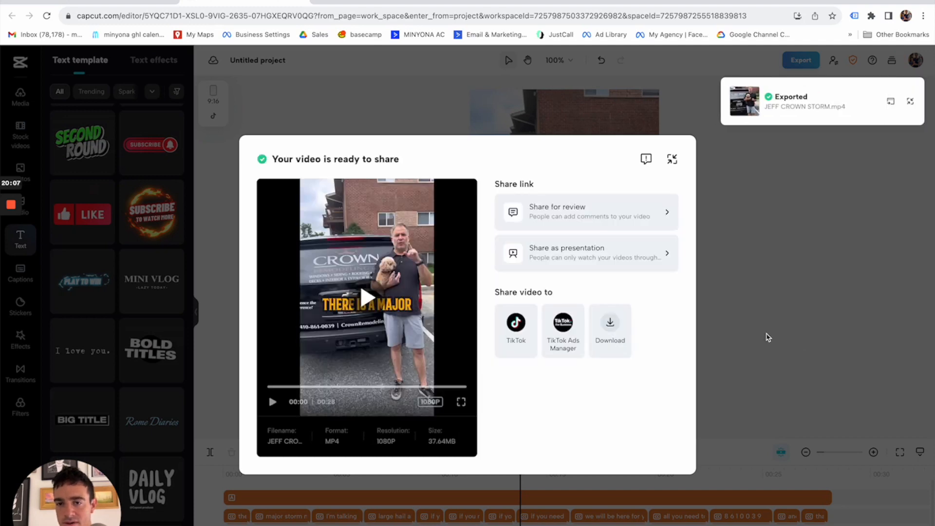
left_click(610, 329)
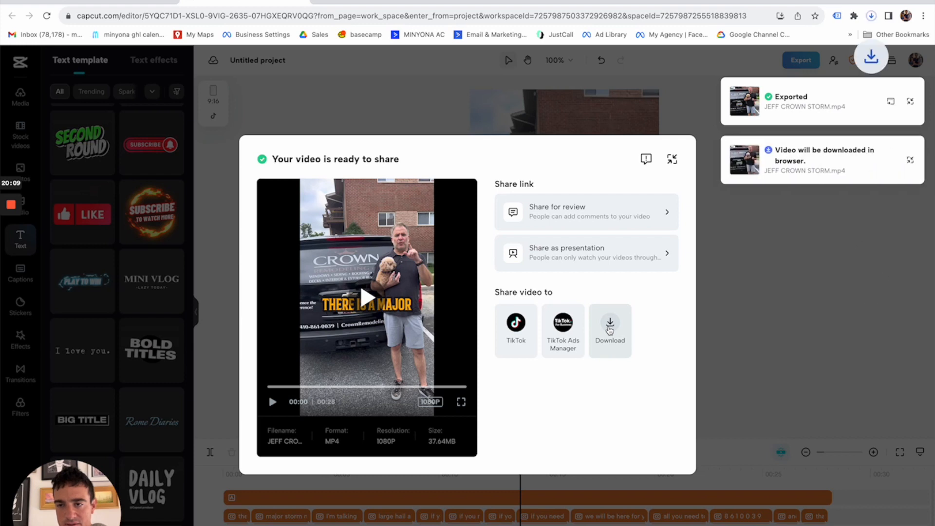